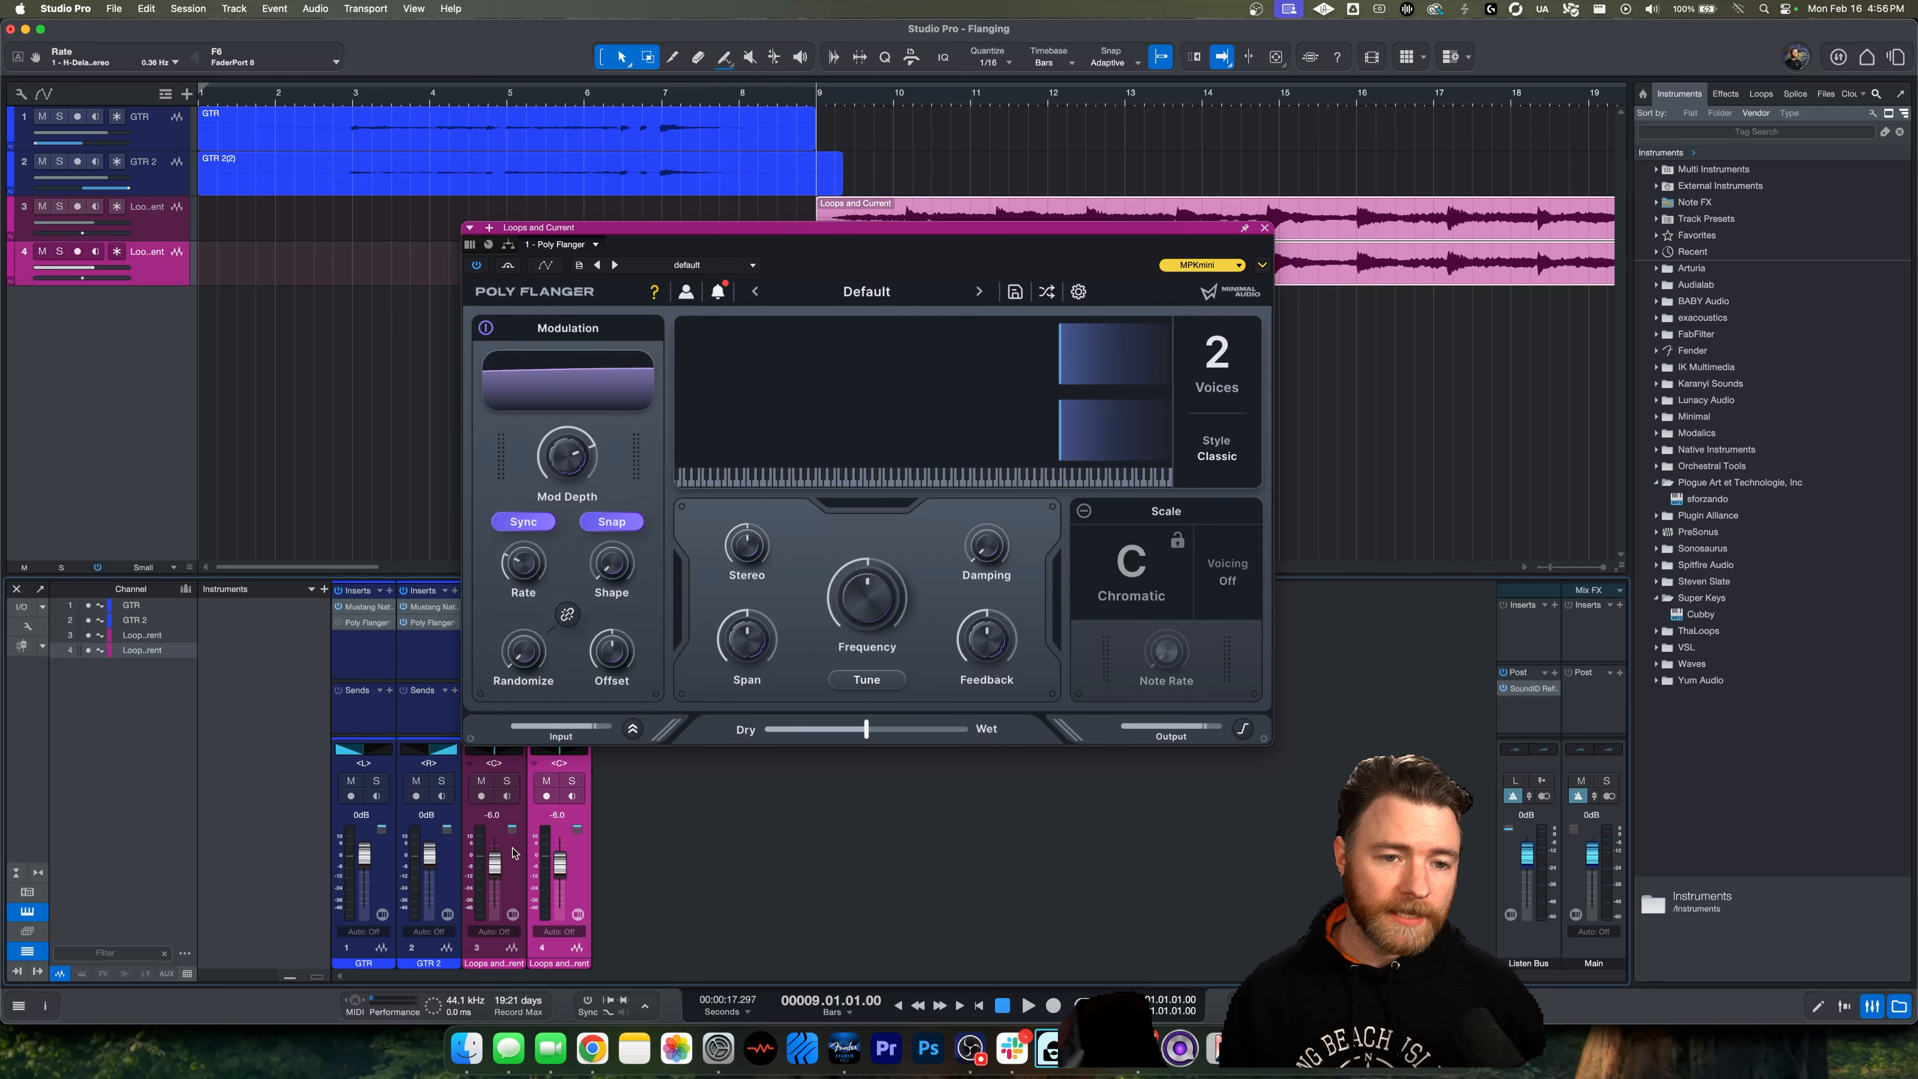
Select the third mixer channel, Loops and Current, and audition the loop through the default two-voice Poly Flanger
left_click(513, 852)
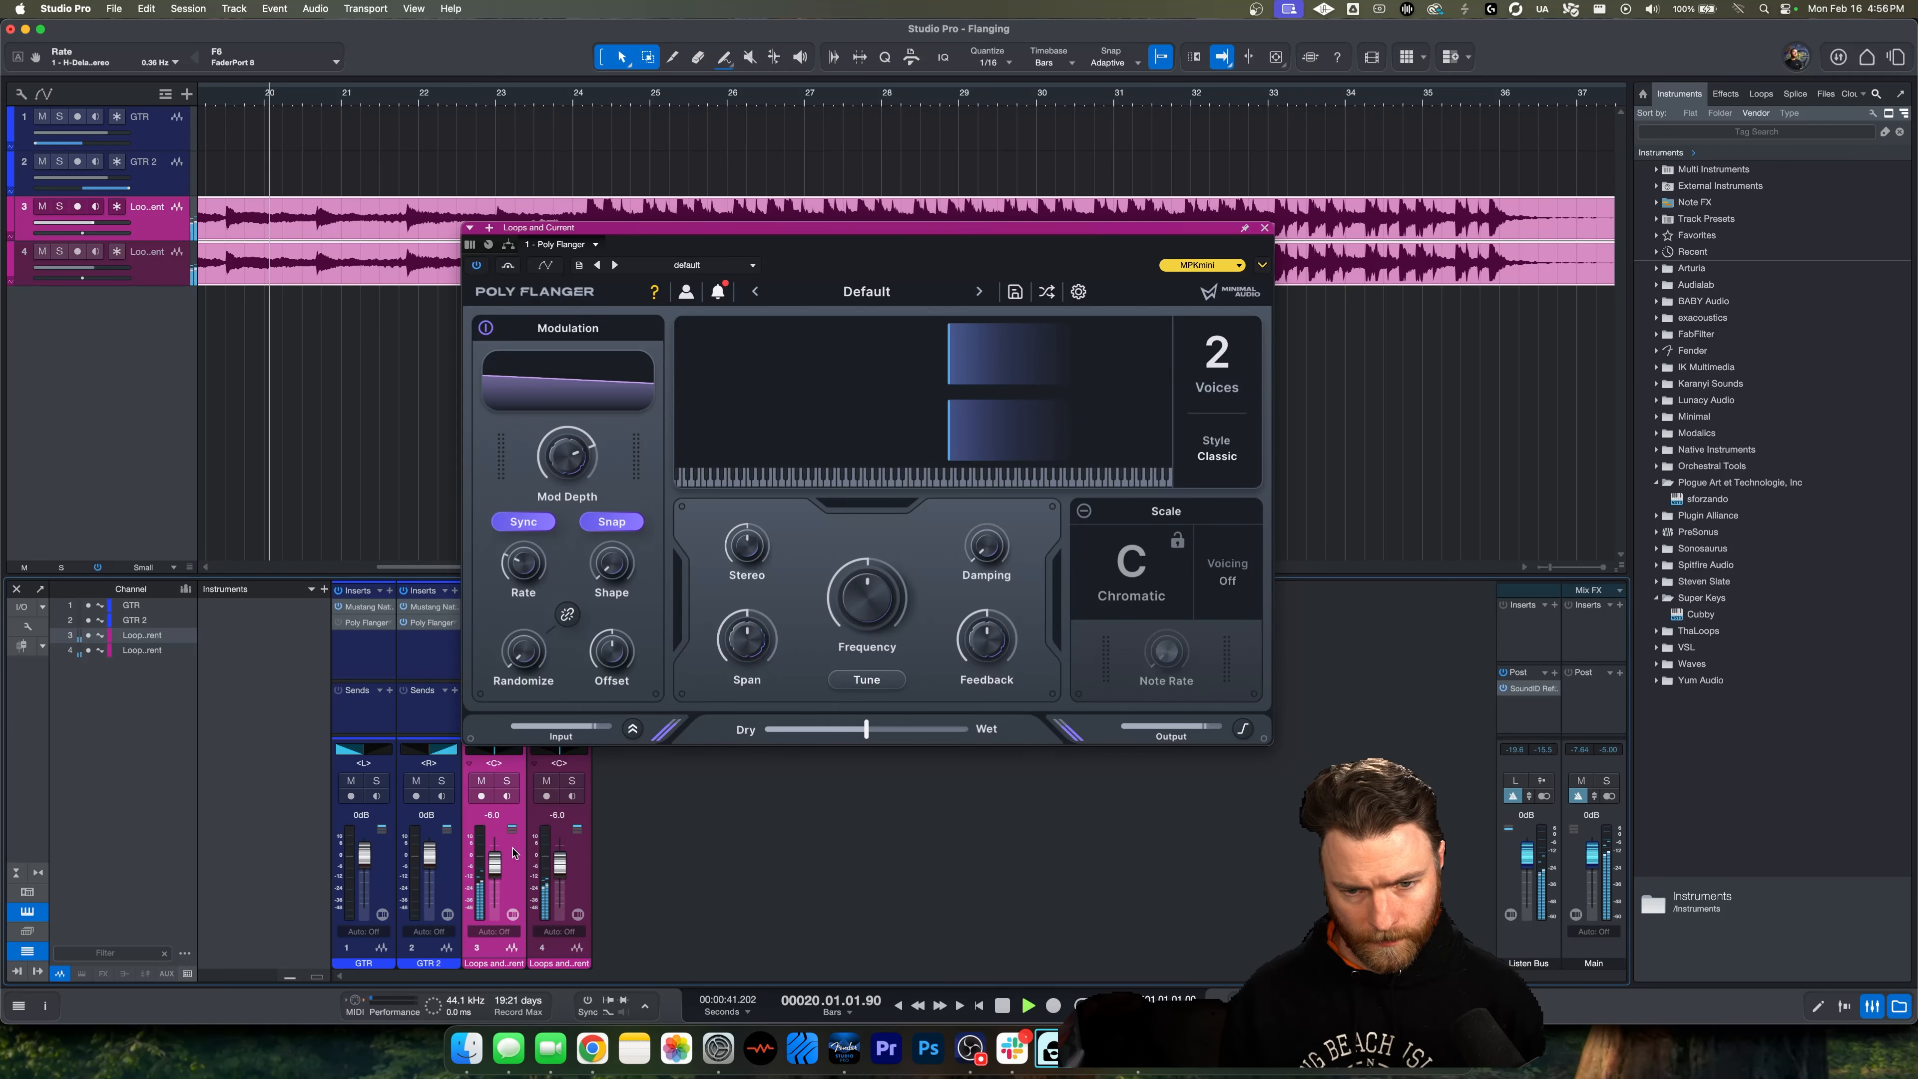
key("space")
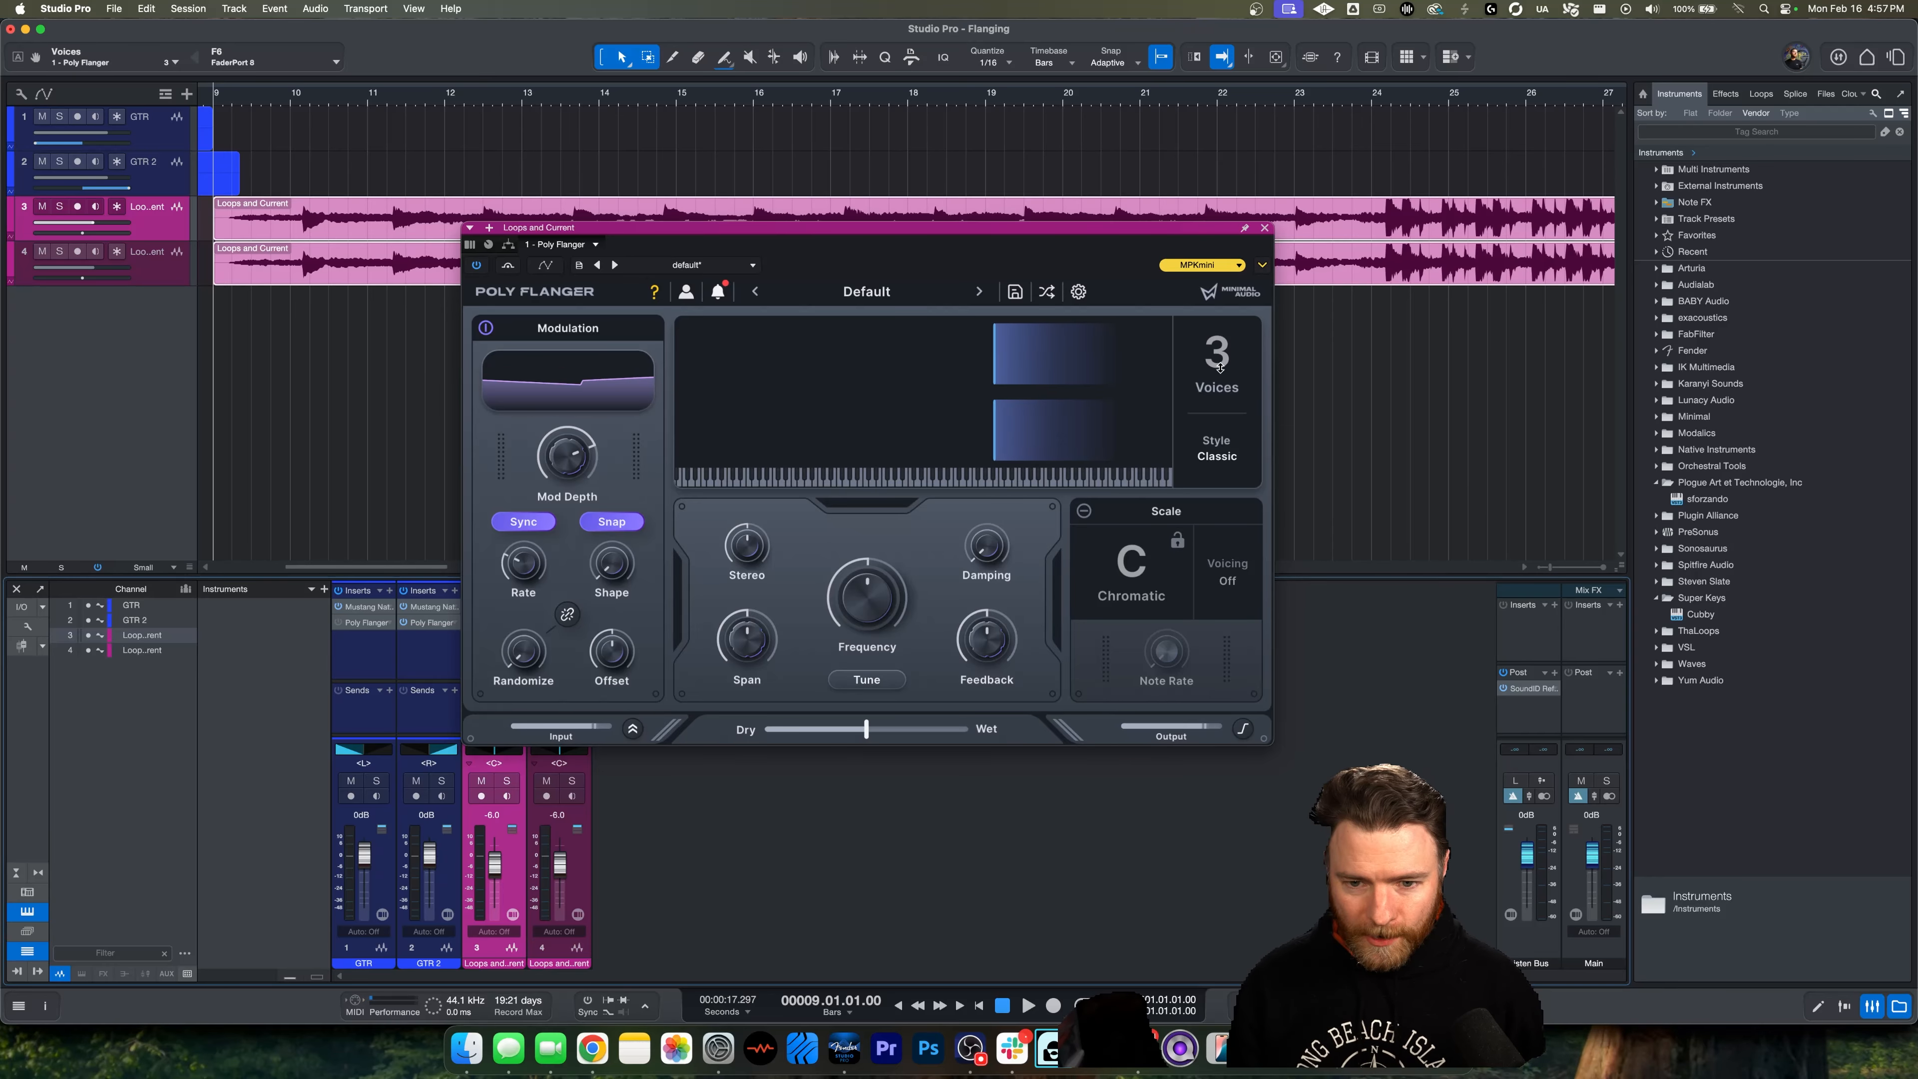
Set Poly Flanger to 8 voices, keep the Classic style, and audition the loop
scroll(1220, 368, "up", 3)
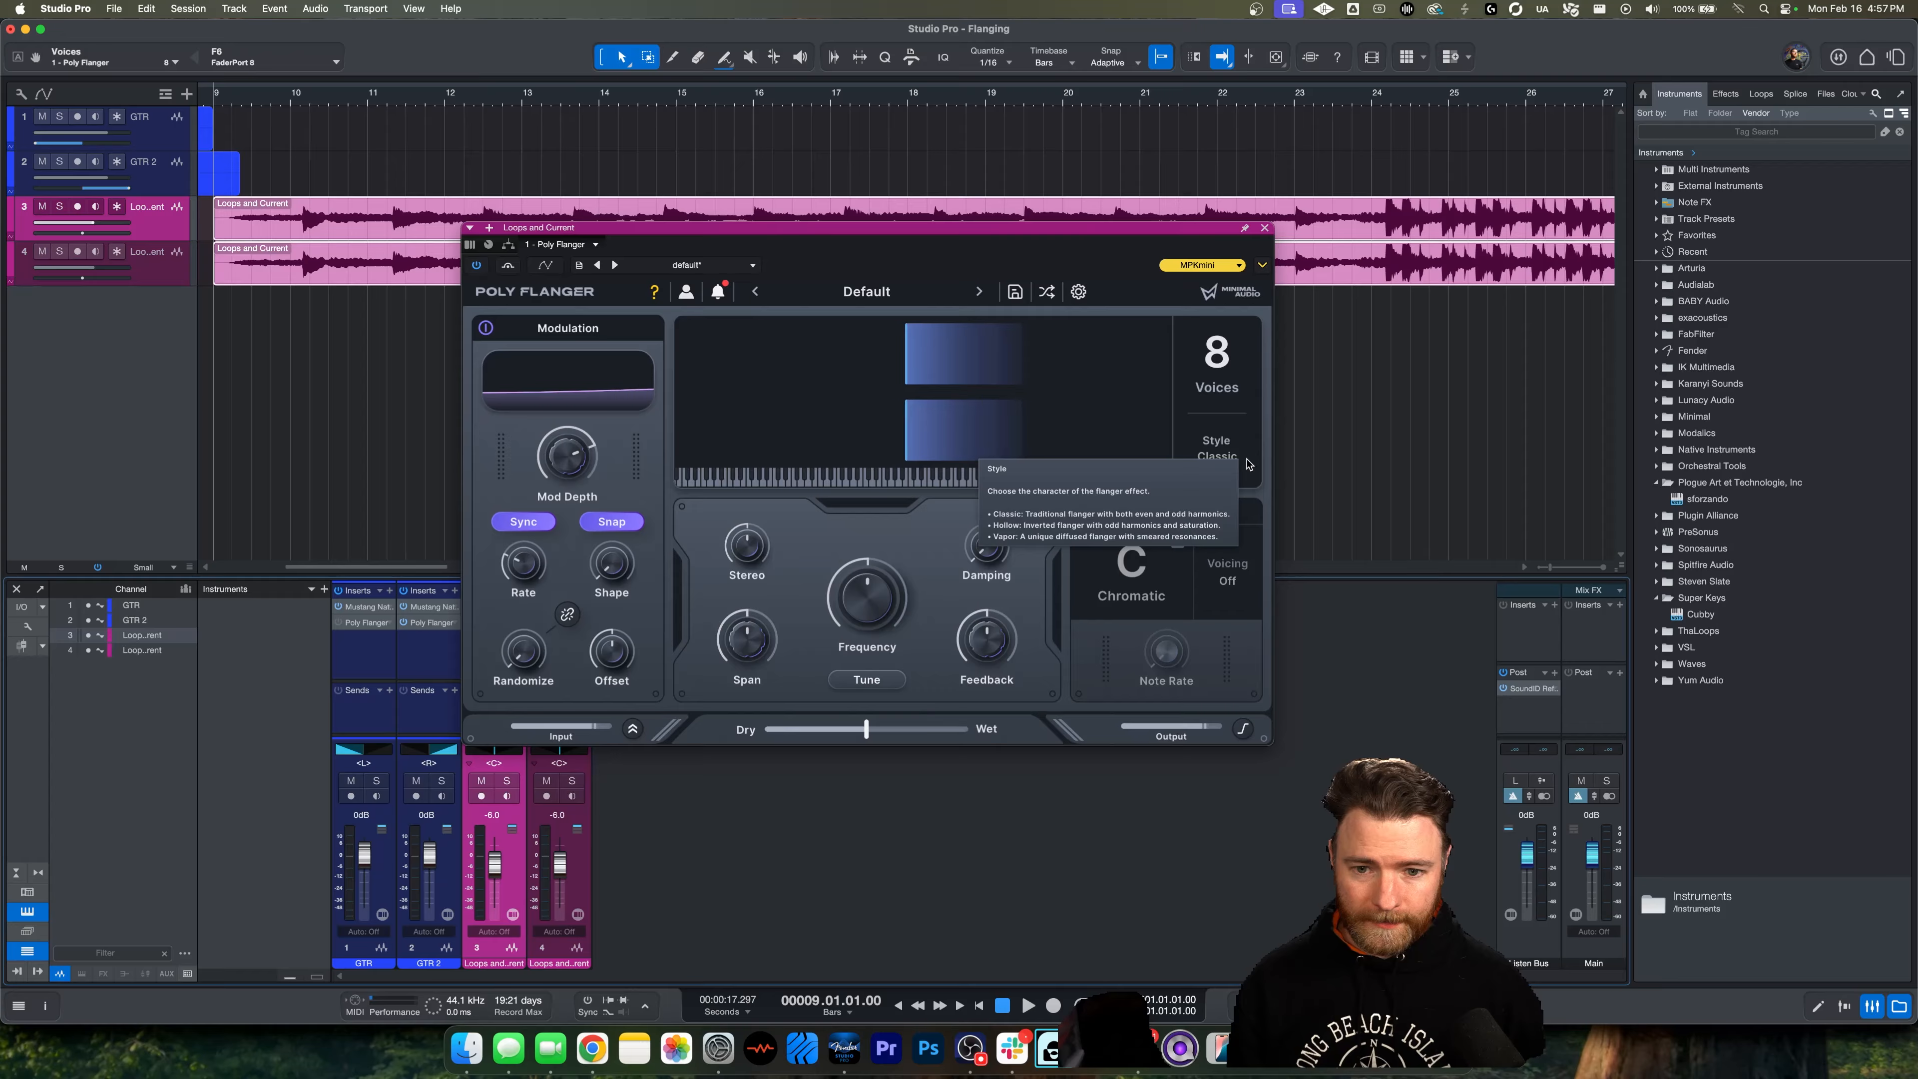
left_click(1233, 453)
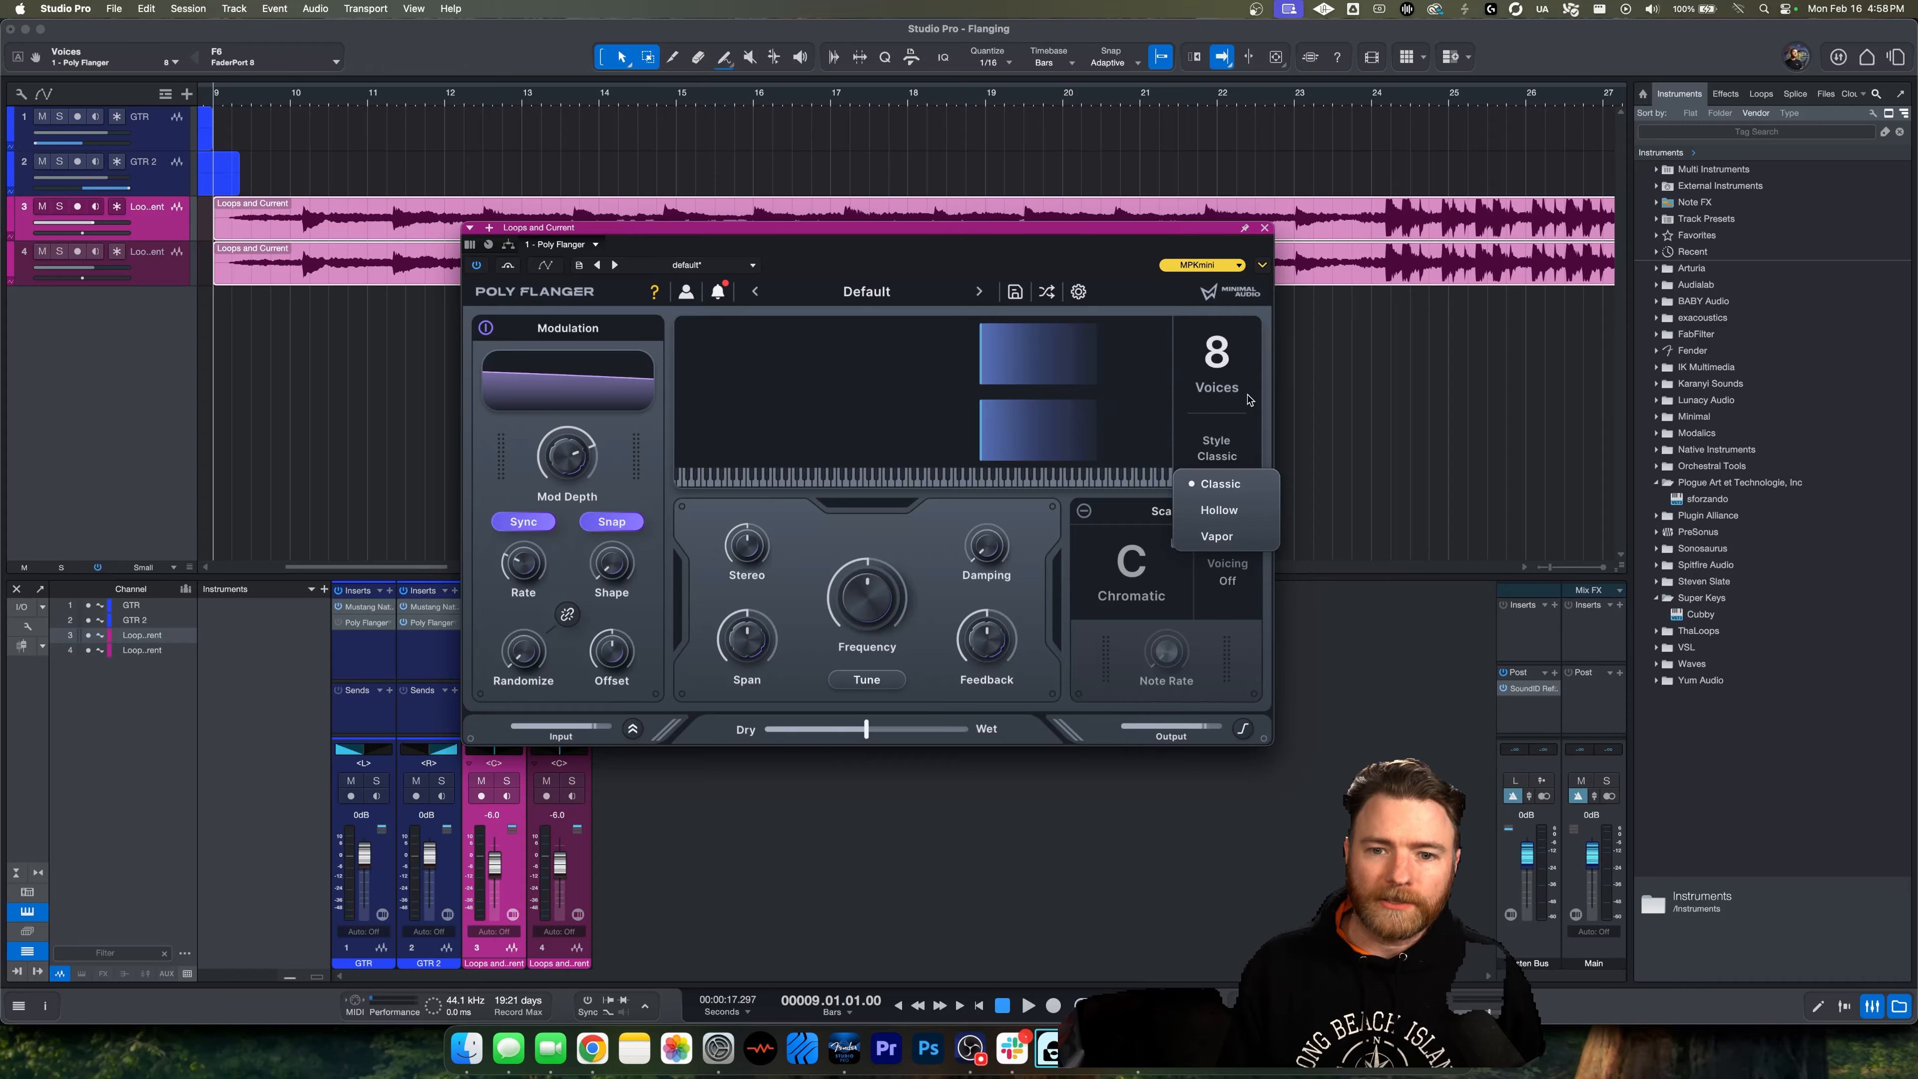
left_click(1246, 484)
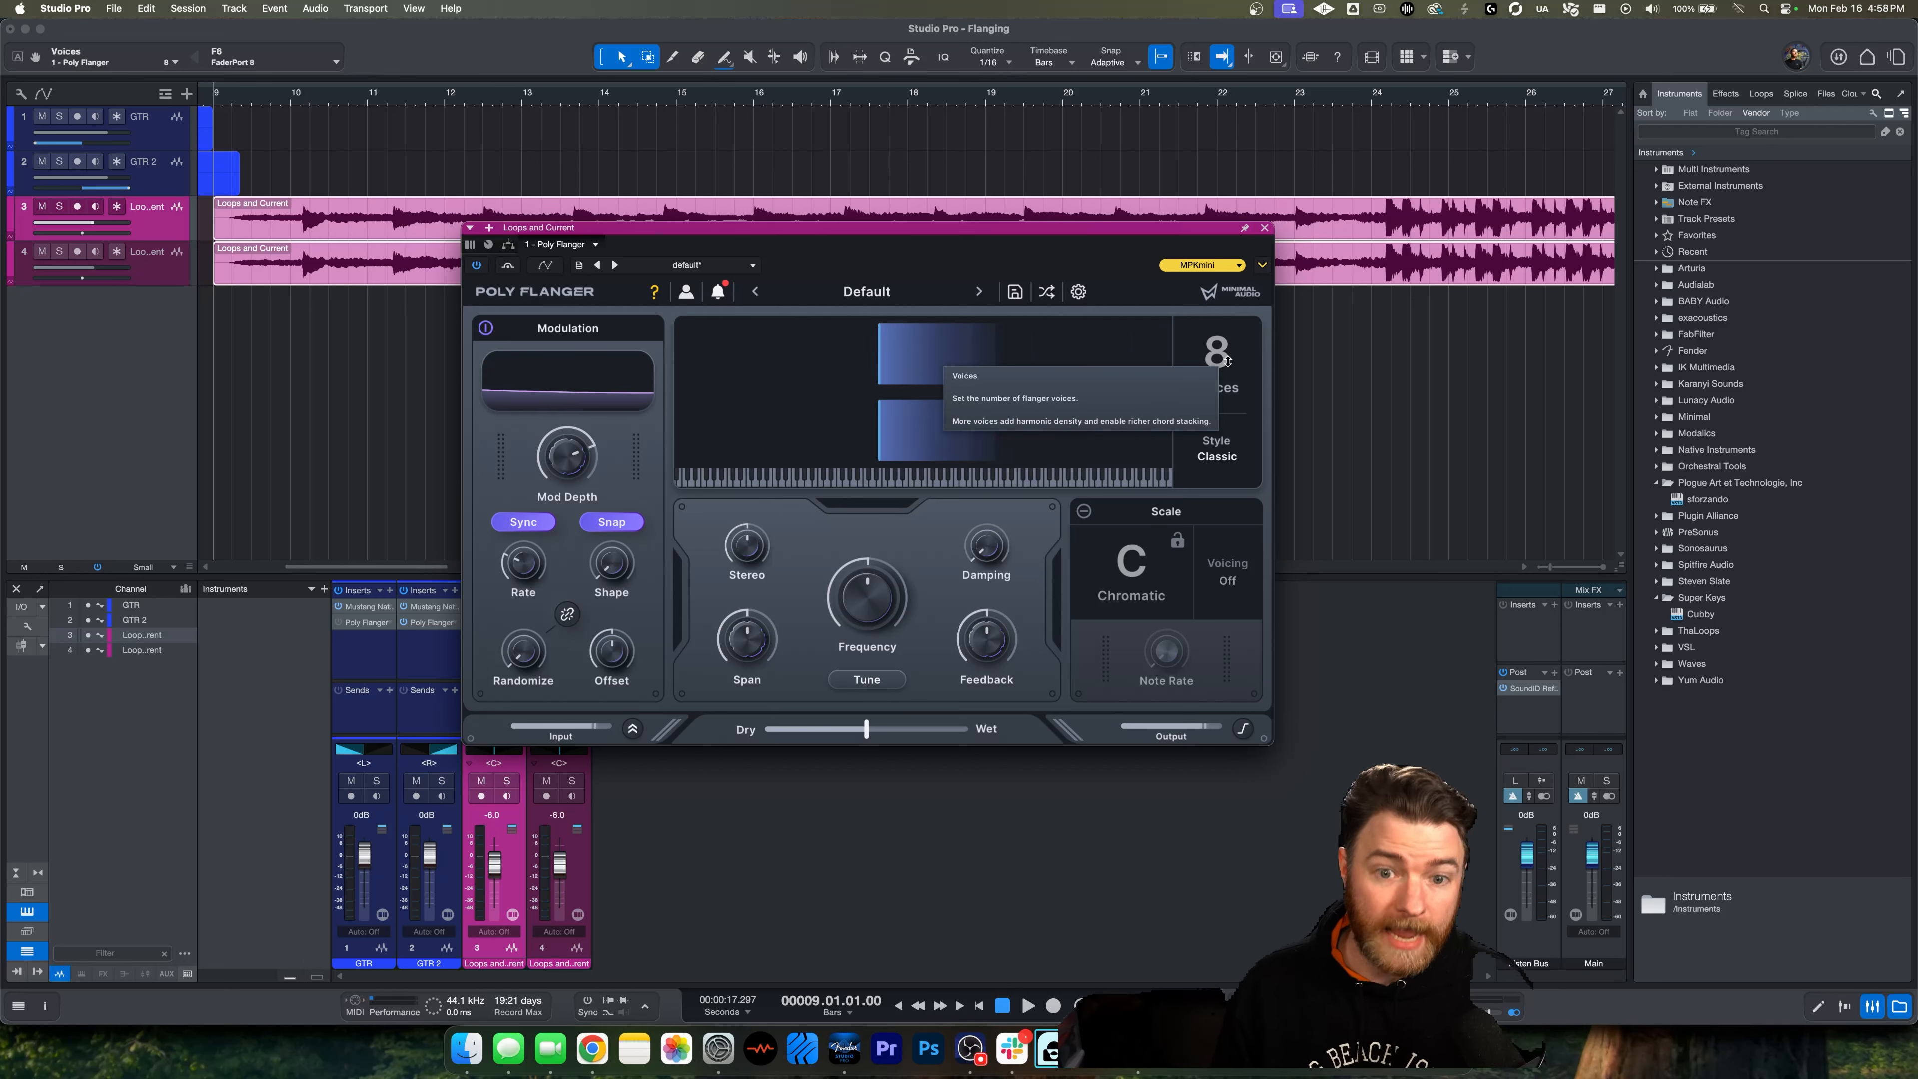
key("space")
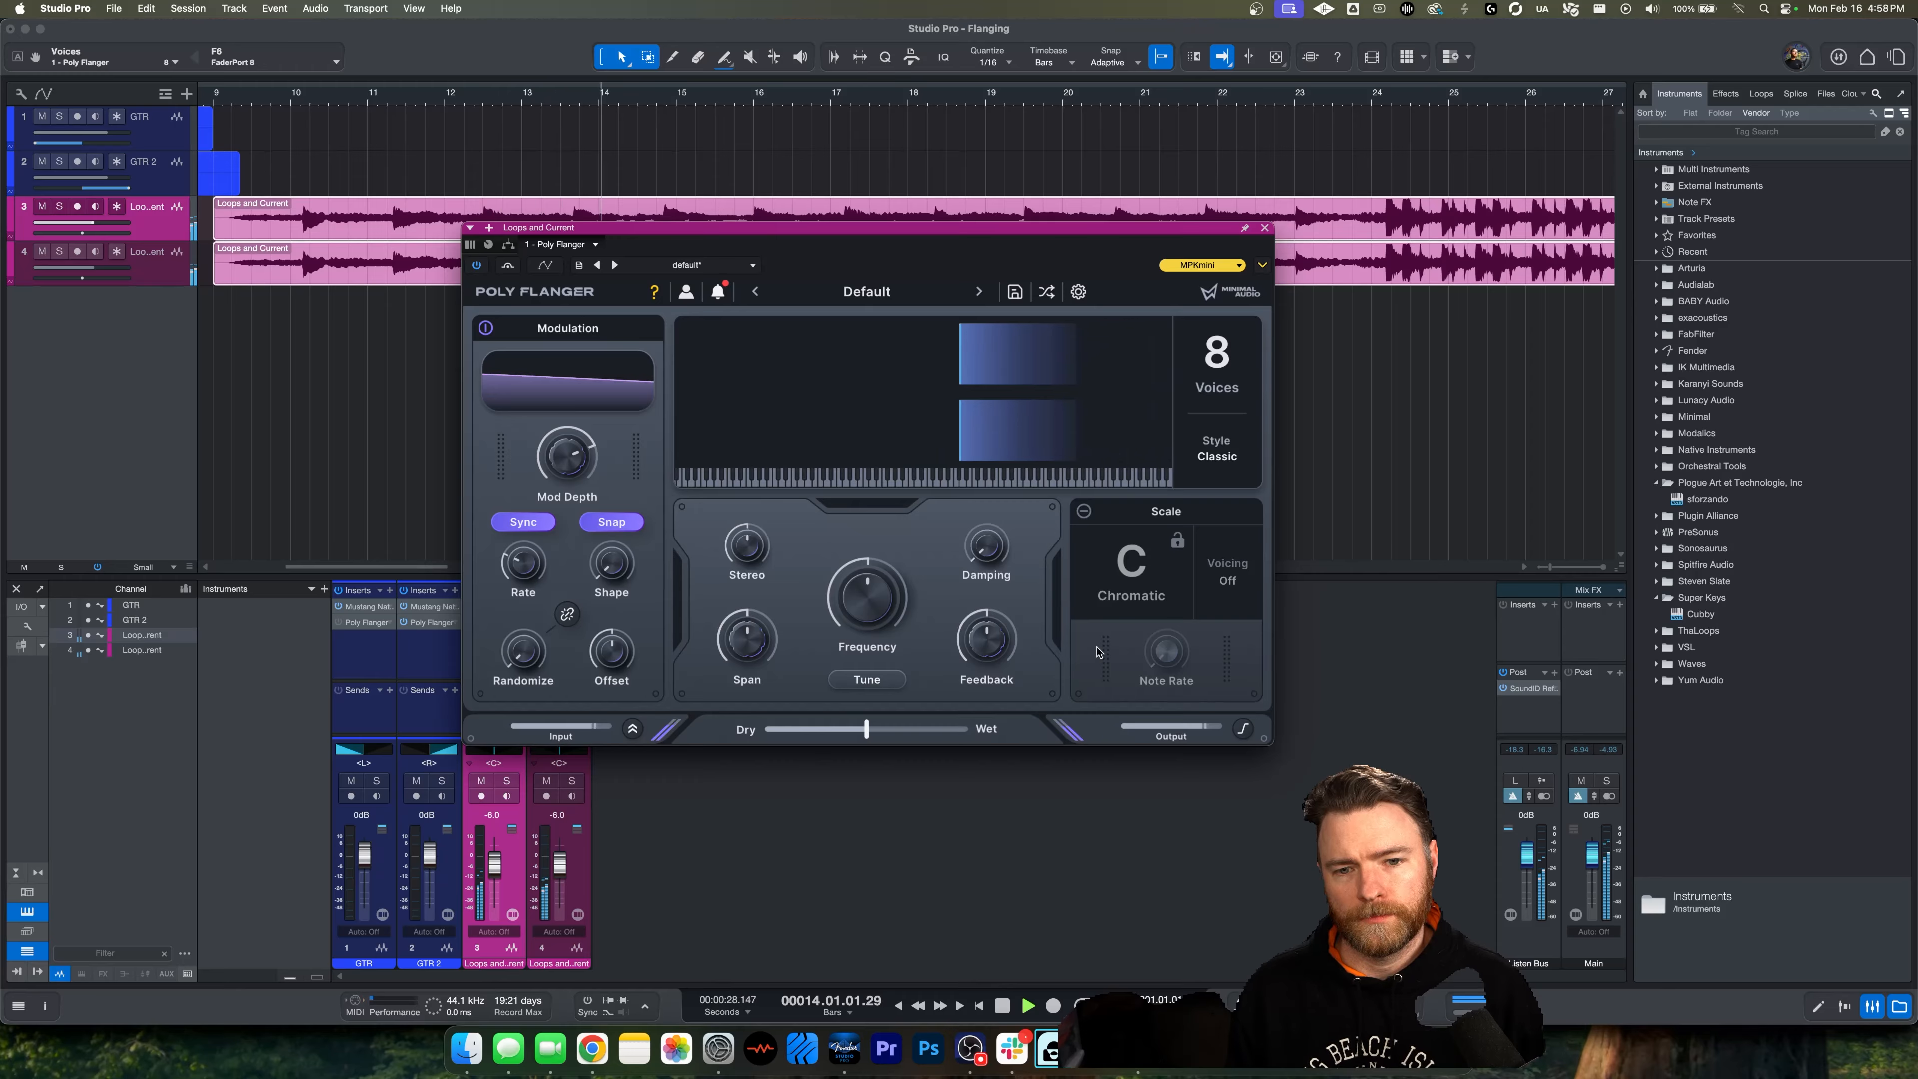
key("space")
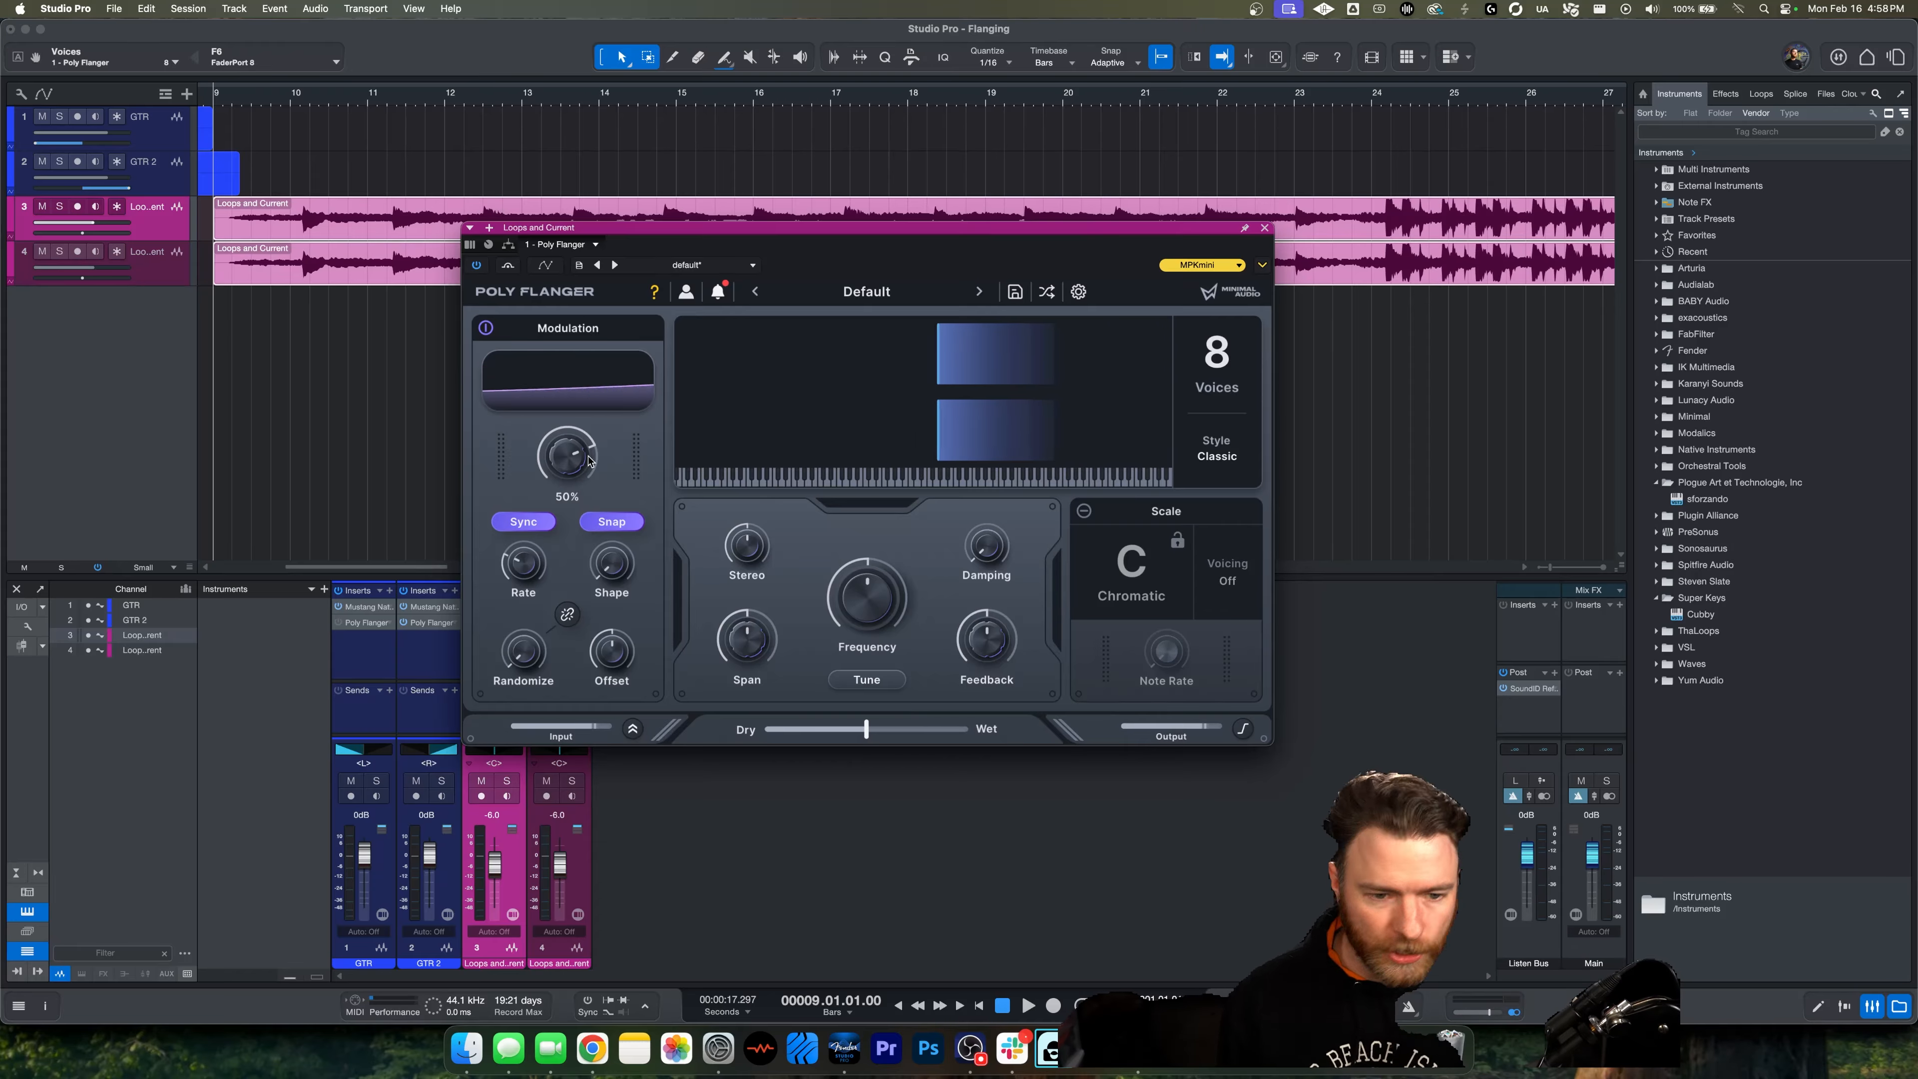
Try a fast 1/64 LFO rate in the Modulation section and audition the loop with it
mouse_move(590, 460)
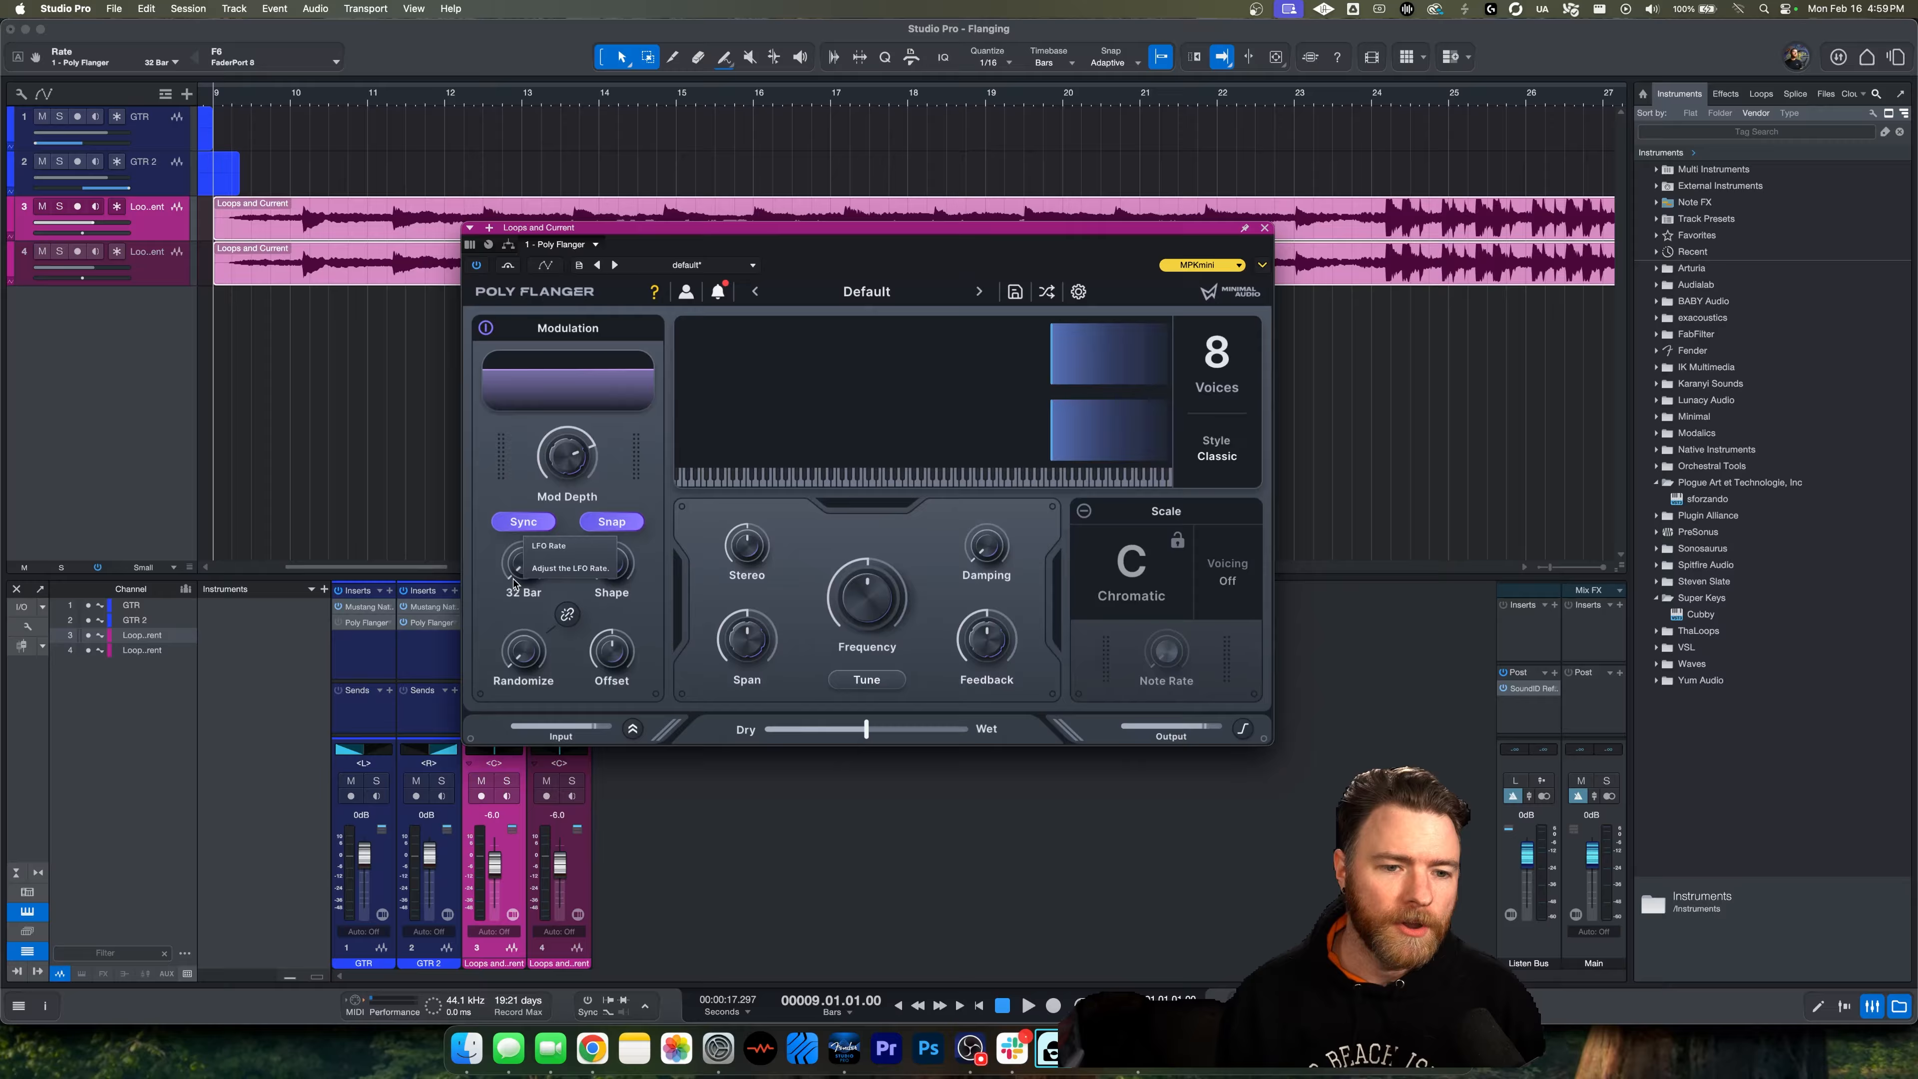
left_click_drag(515, 578, 547, 415)
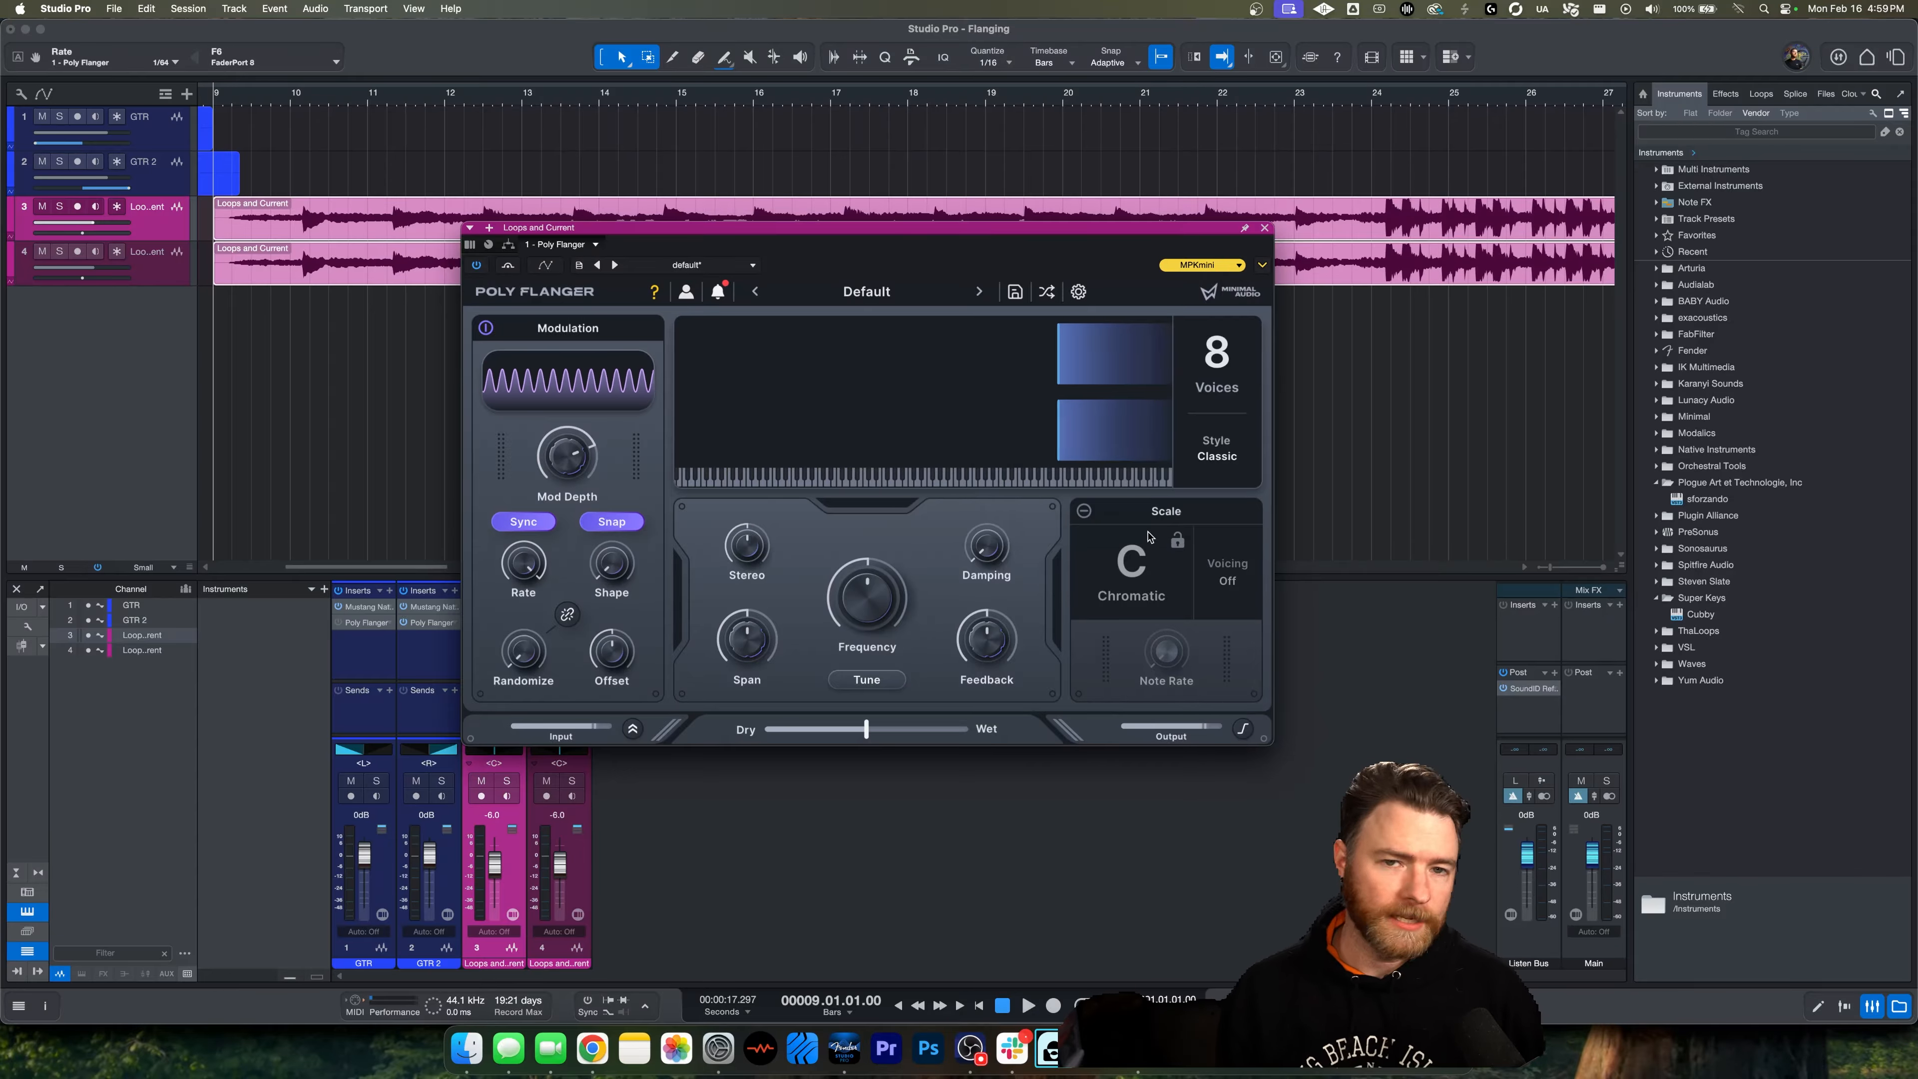
key("space")
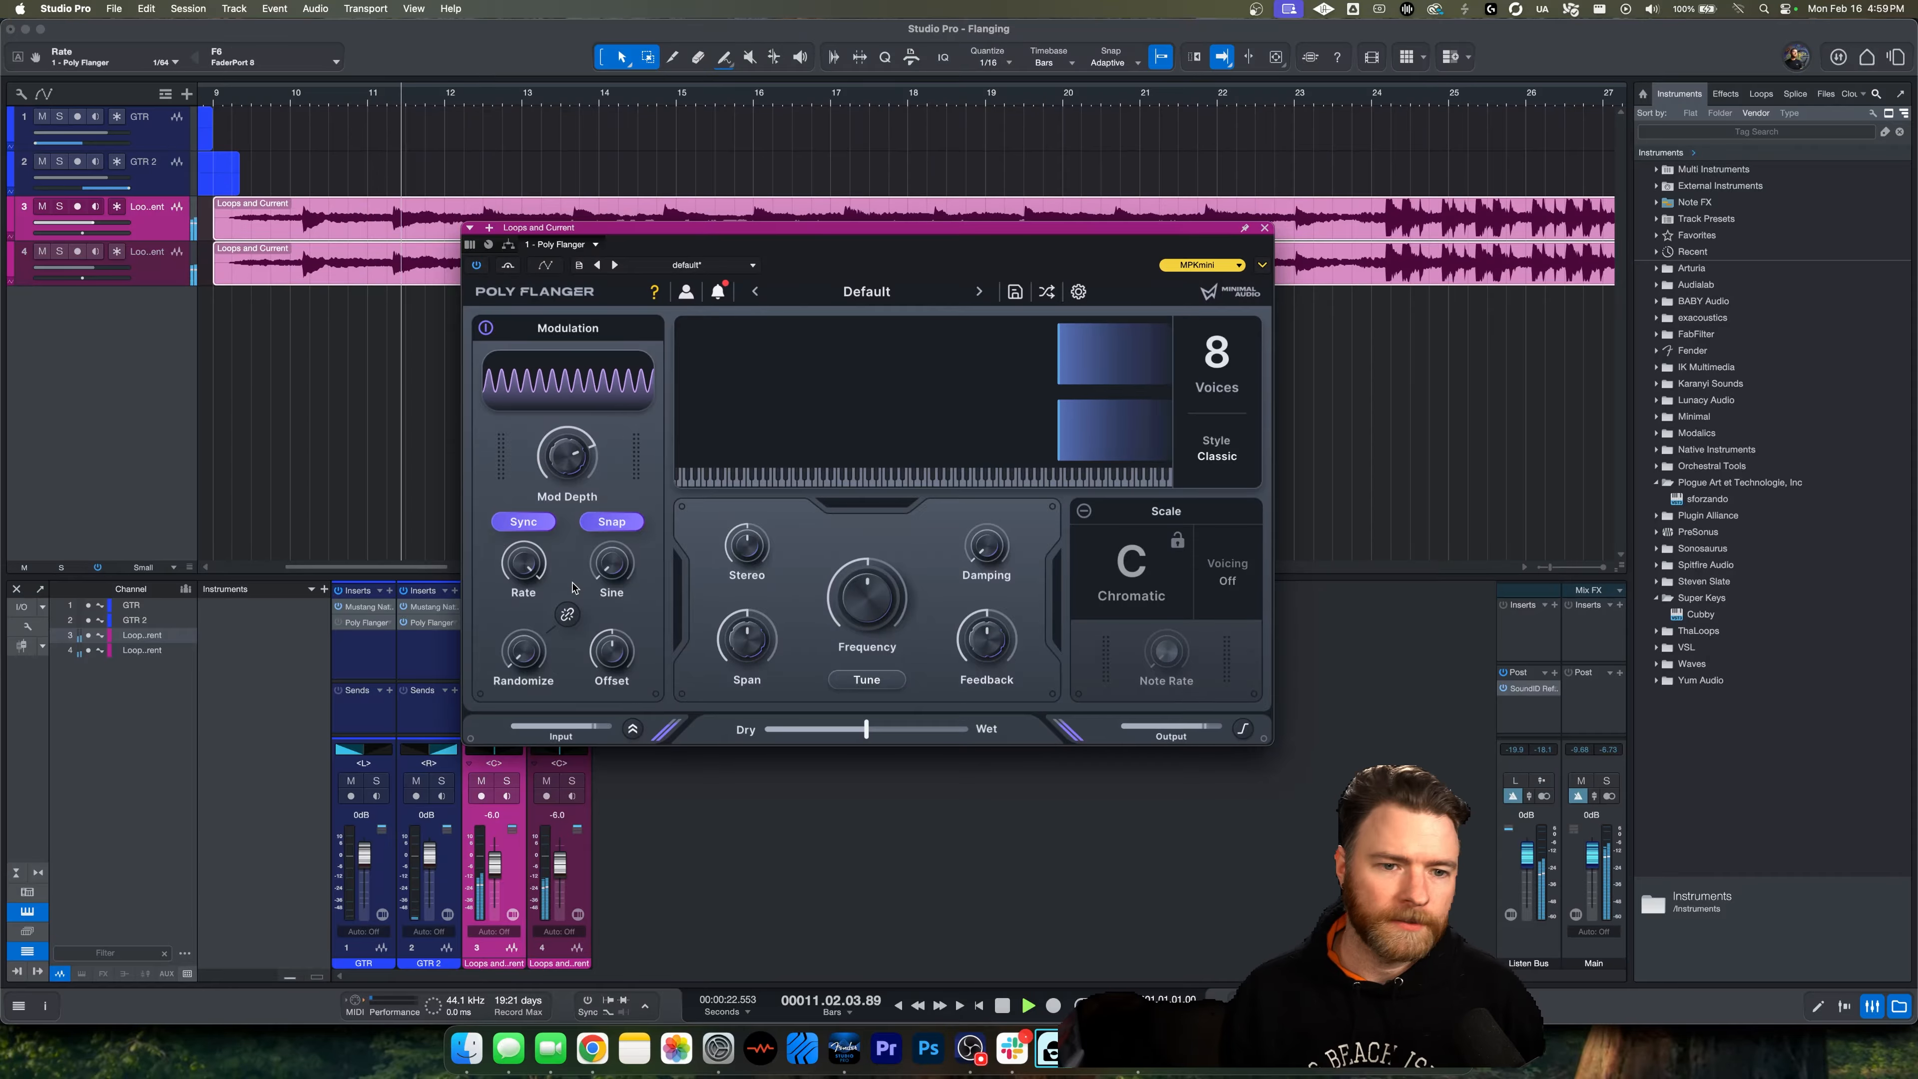
key("space")
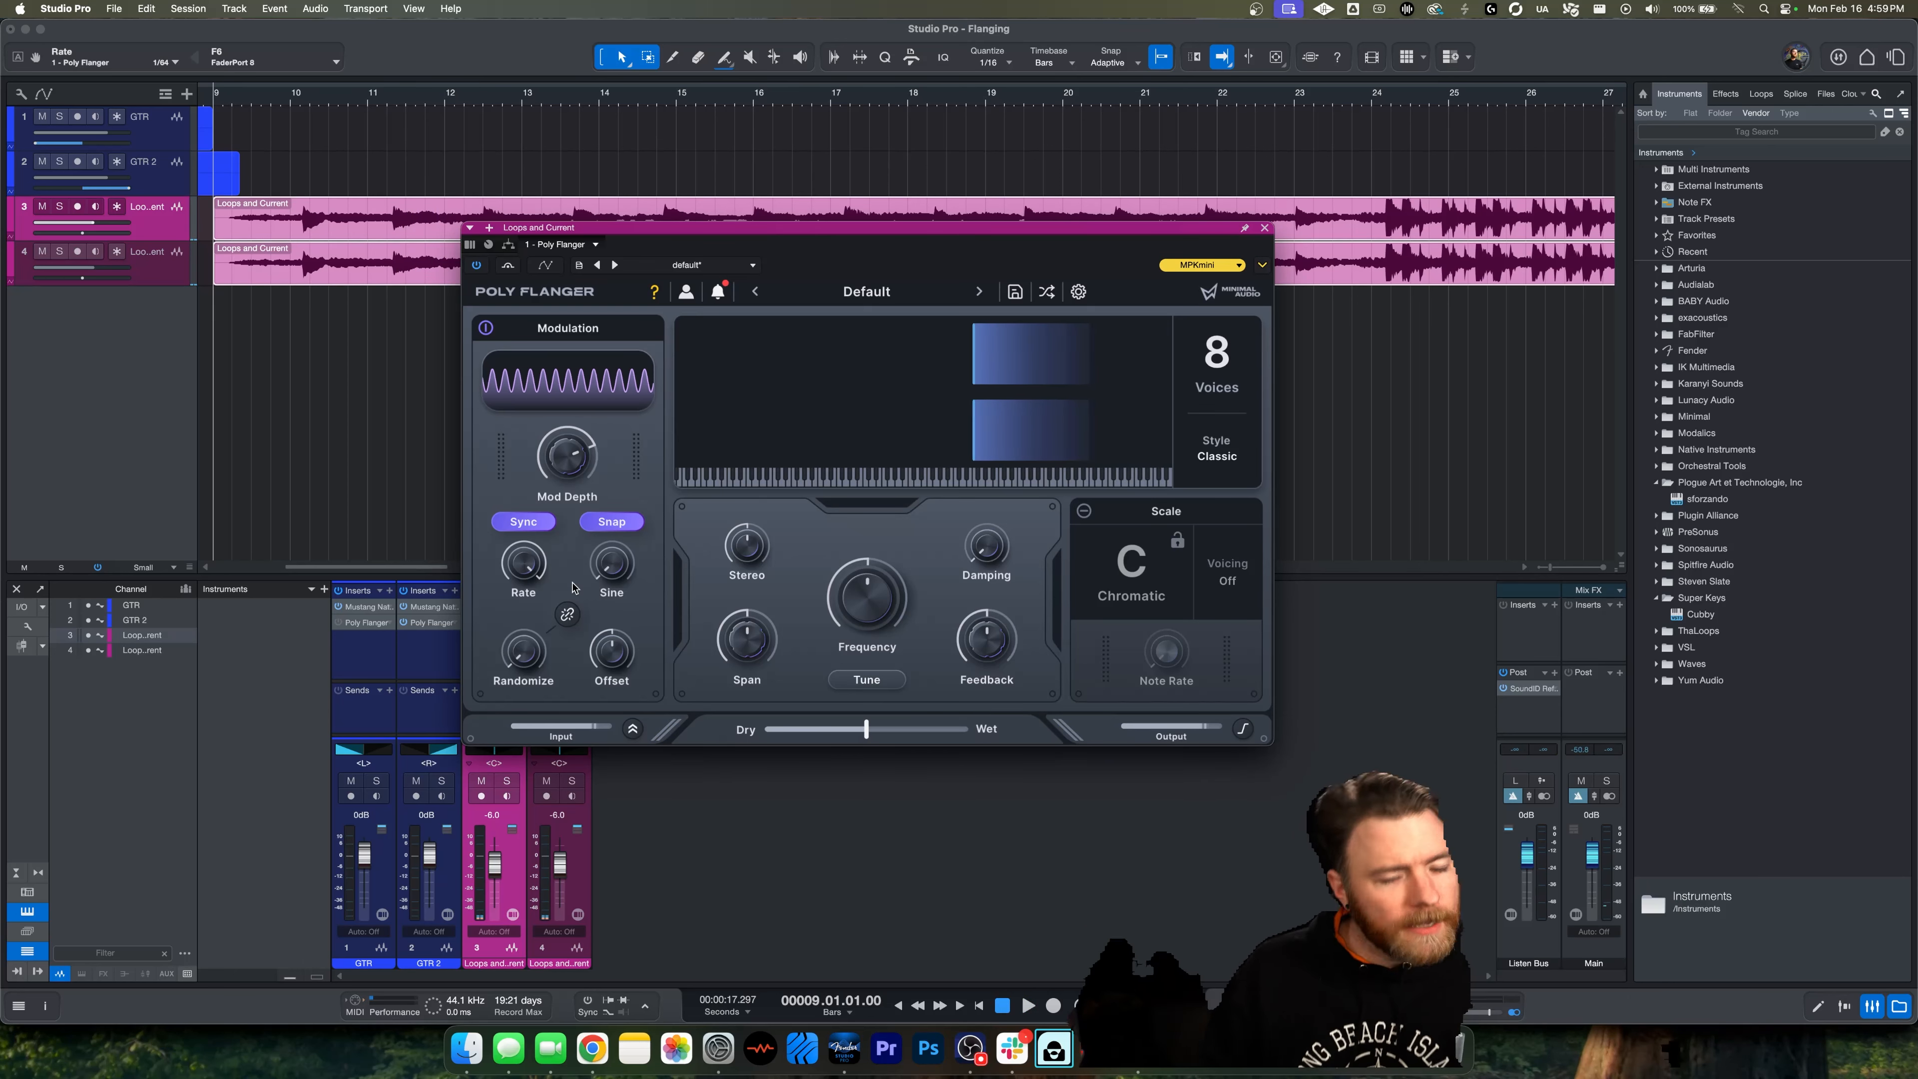
Slow the synced LFO rate to 1/8 and audition the loop
left_click_drag(521, 567, 521, 639)
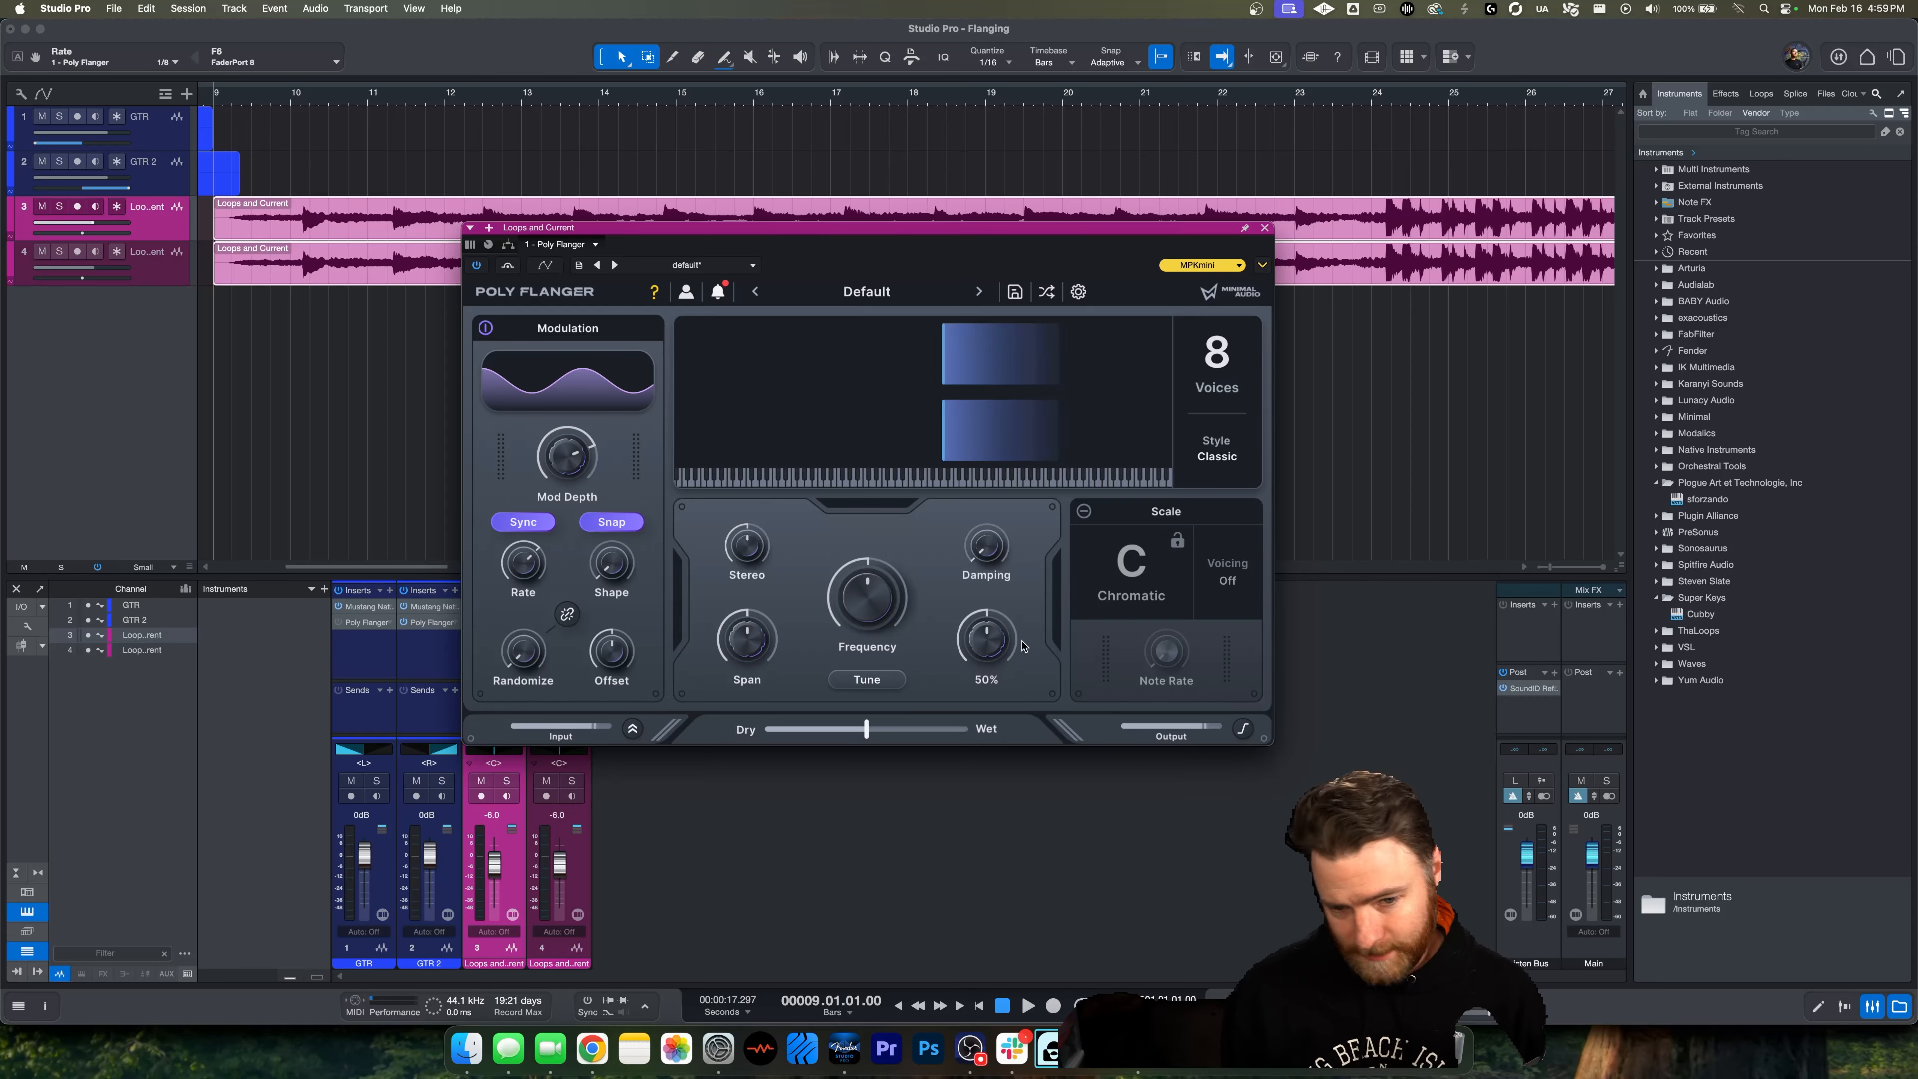
key("space")
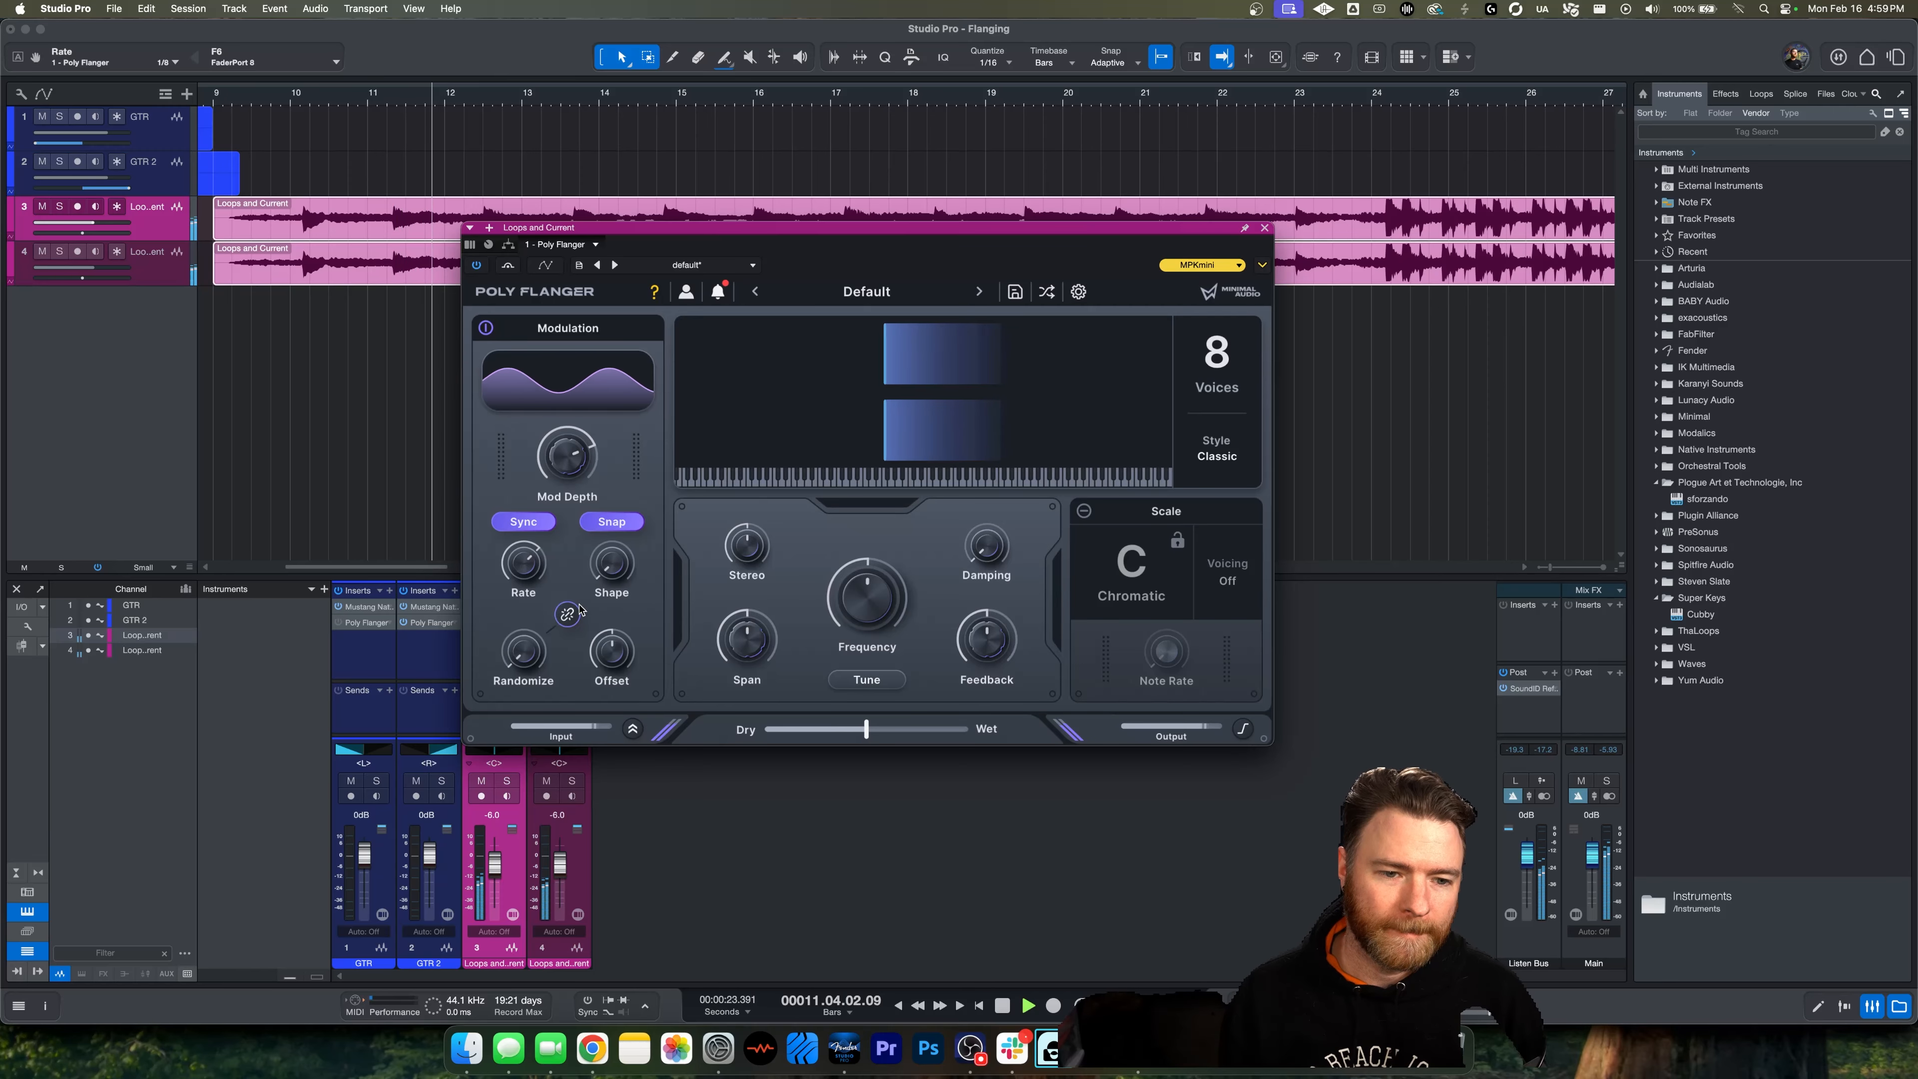
key("space")
Audition the loop with the LFO shape set to Square and to Triangle, and return the shape to Sine
mouse_move(532, 576)
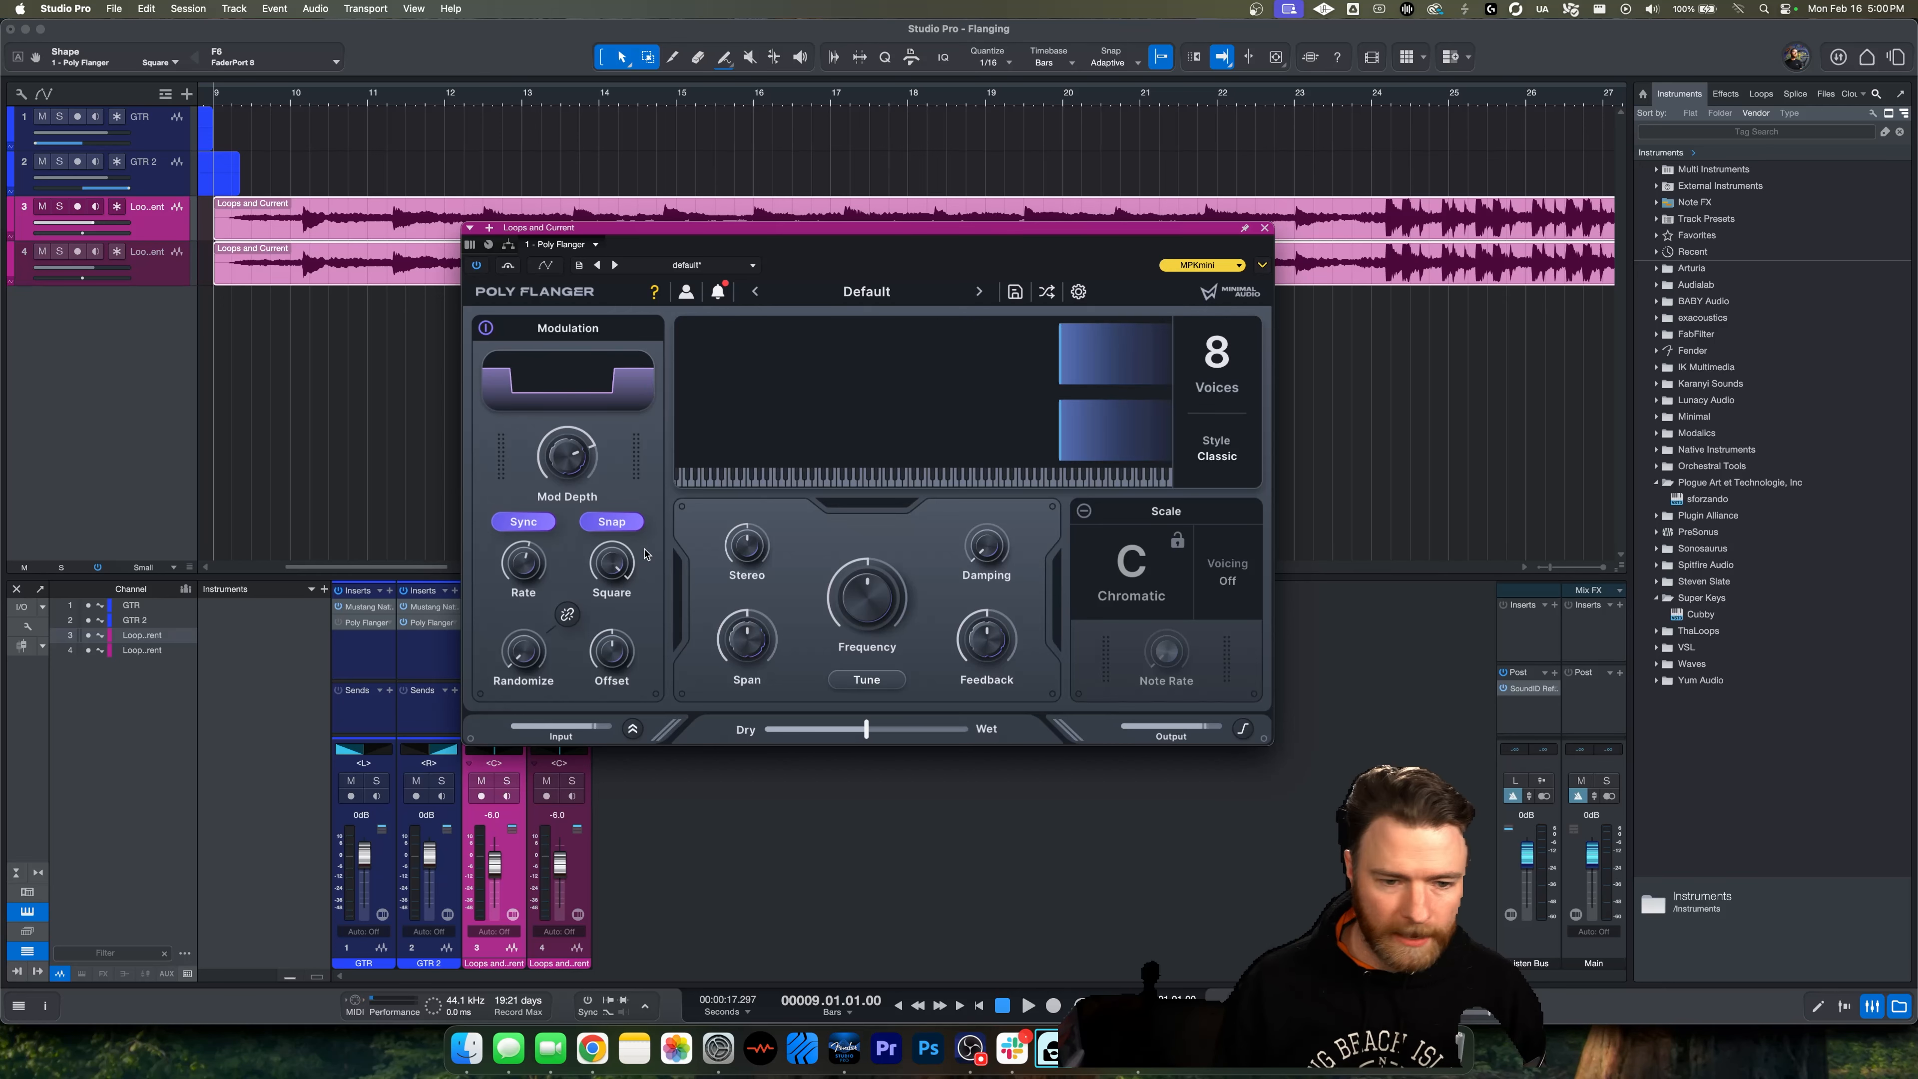
key("space")
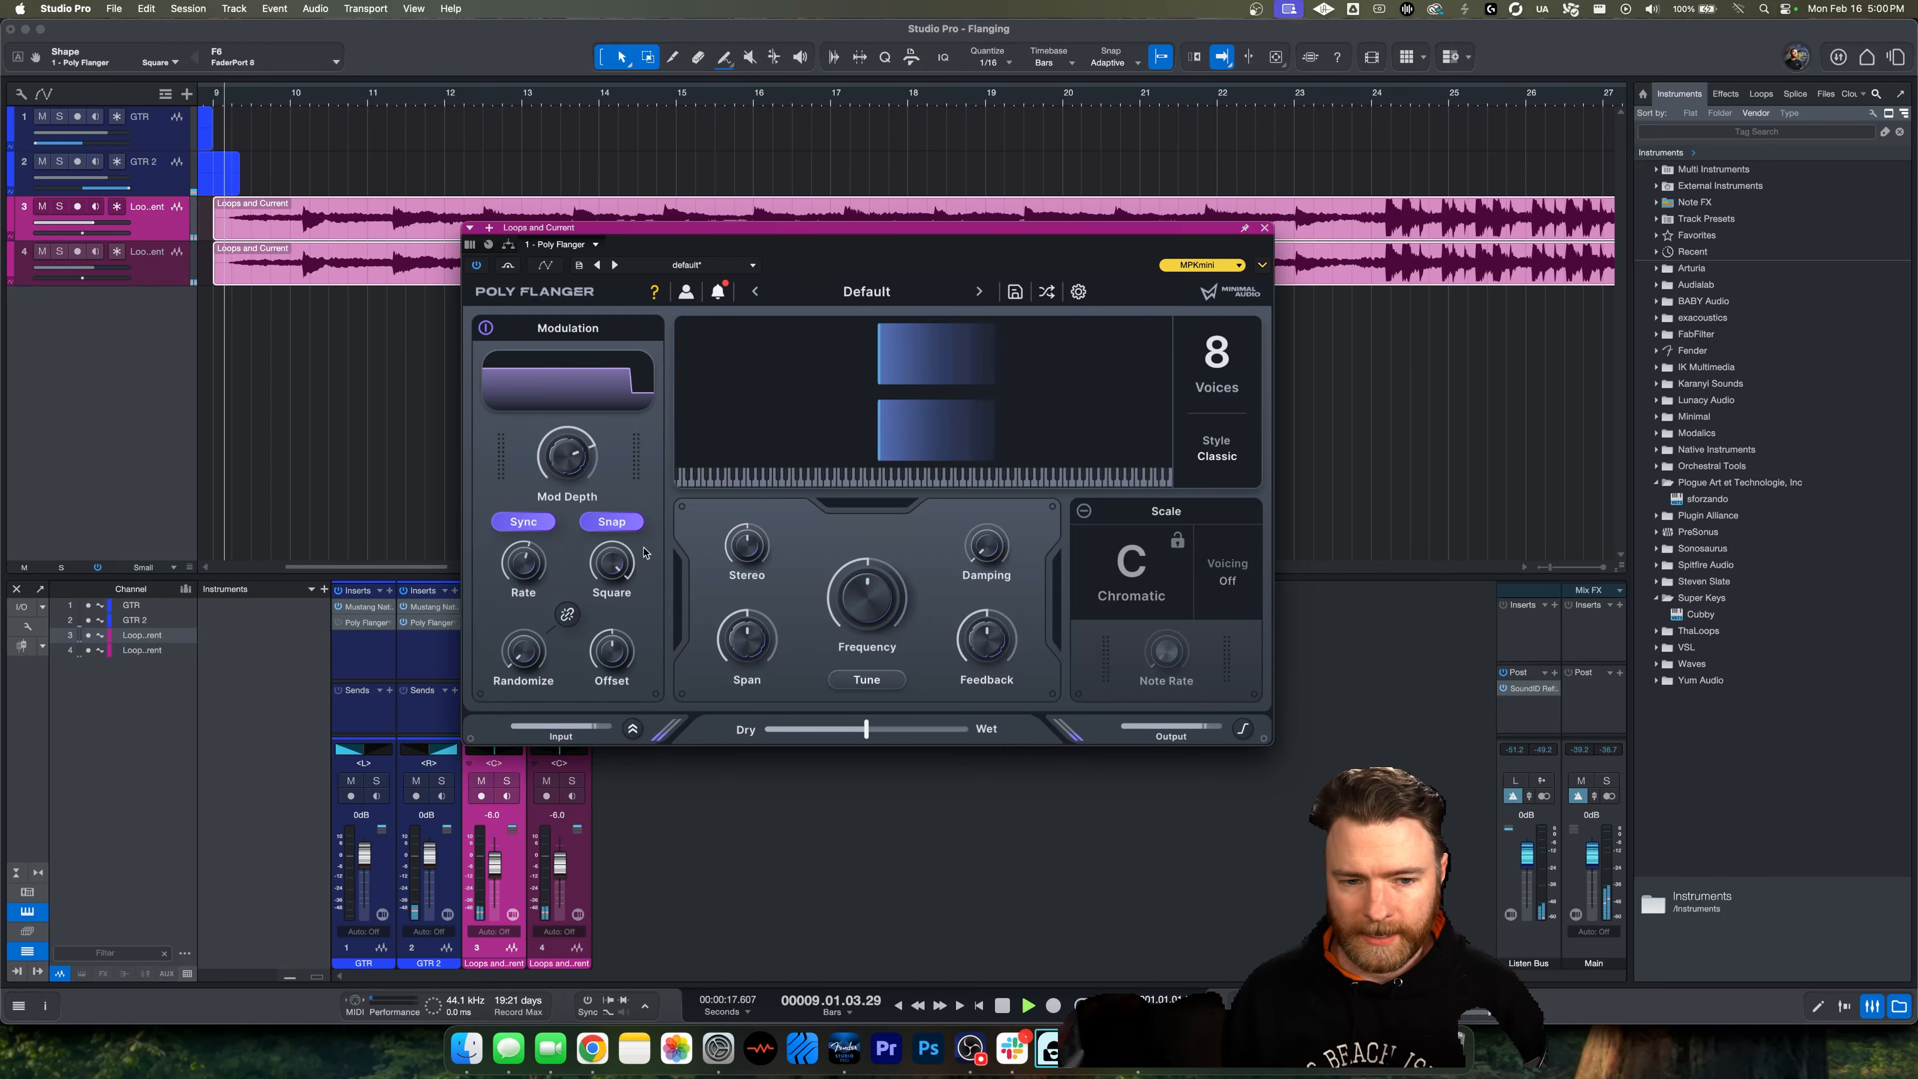
left_click_drag(624, 563, 614, 607)
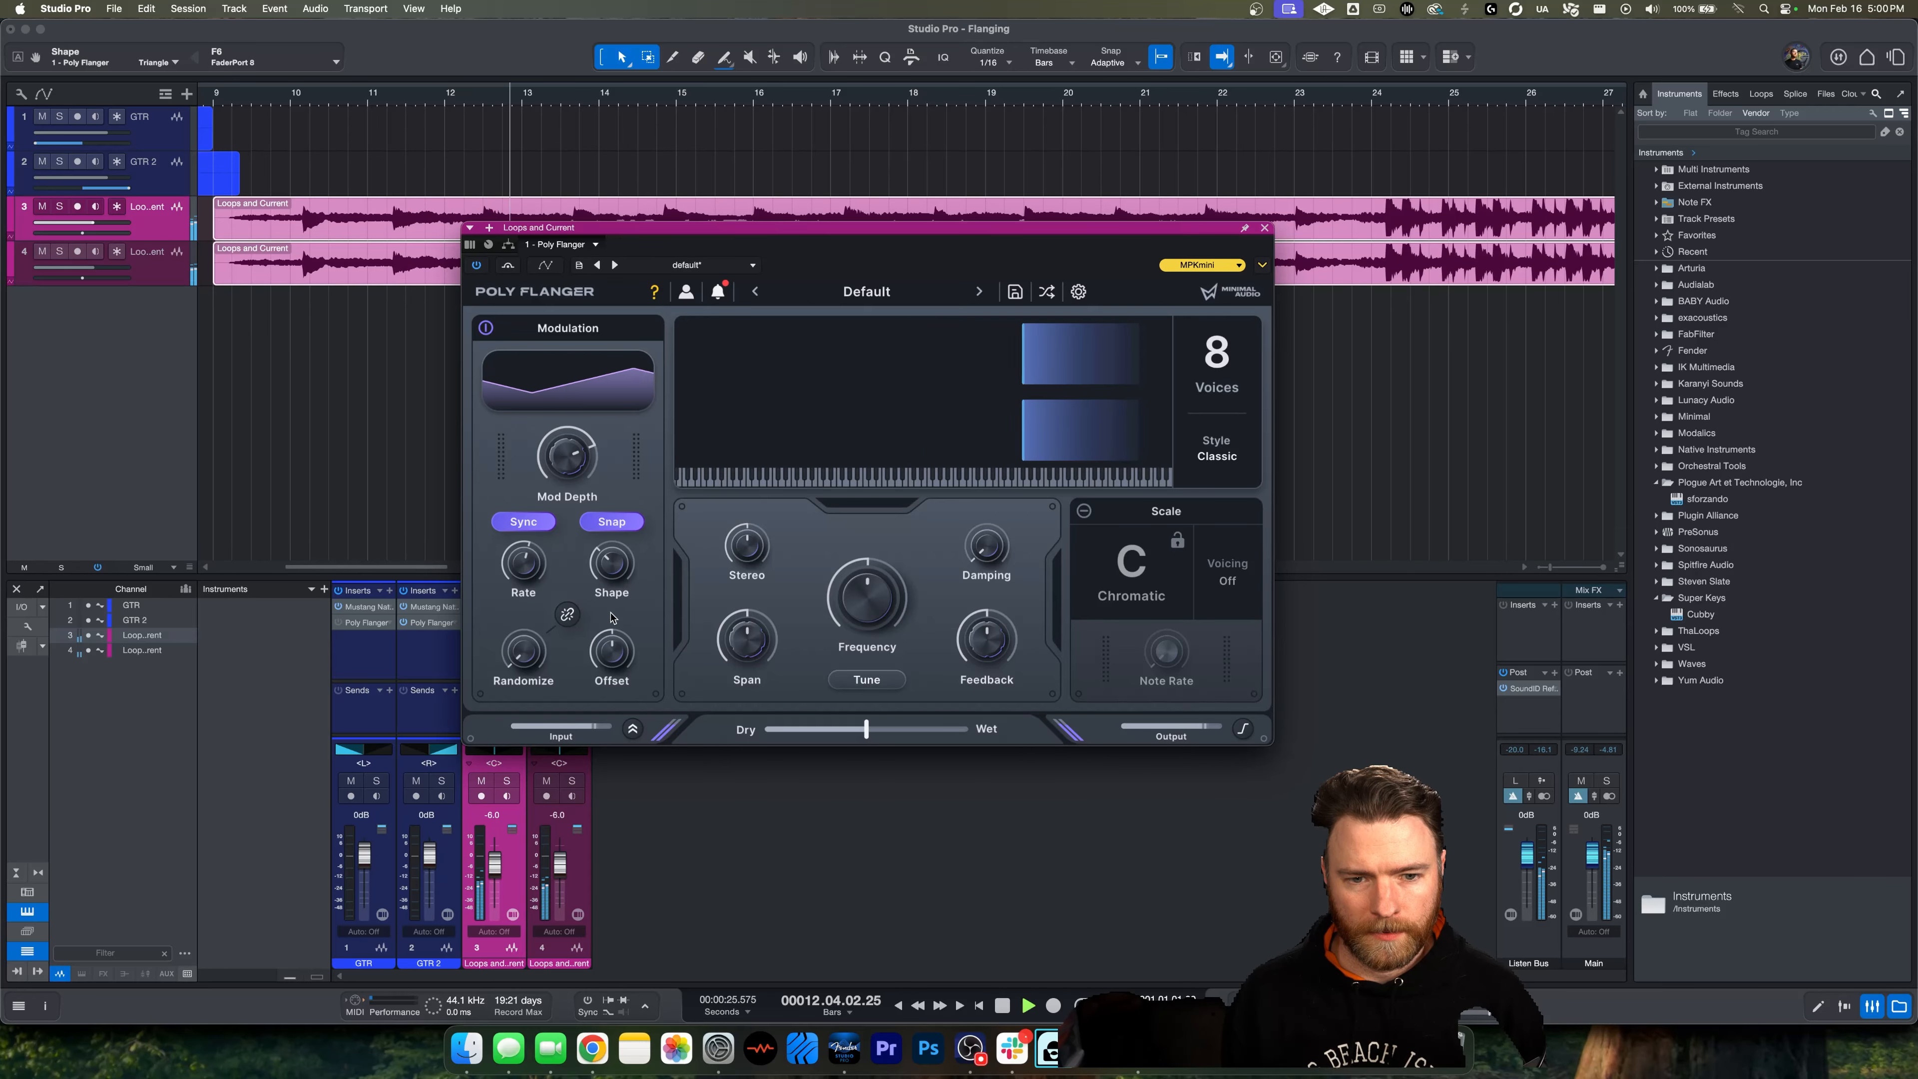
left_click_drag(612, 571, 612, 646)
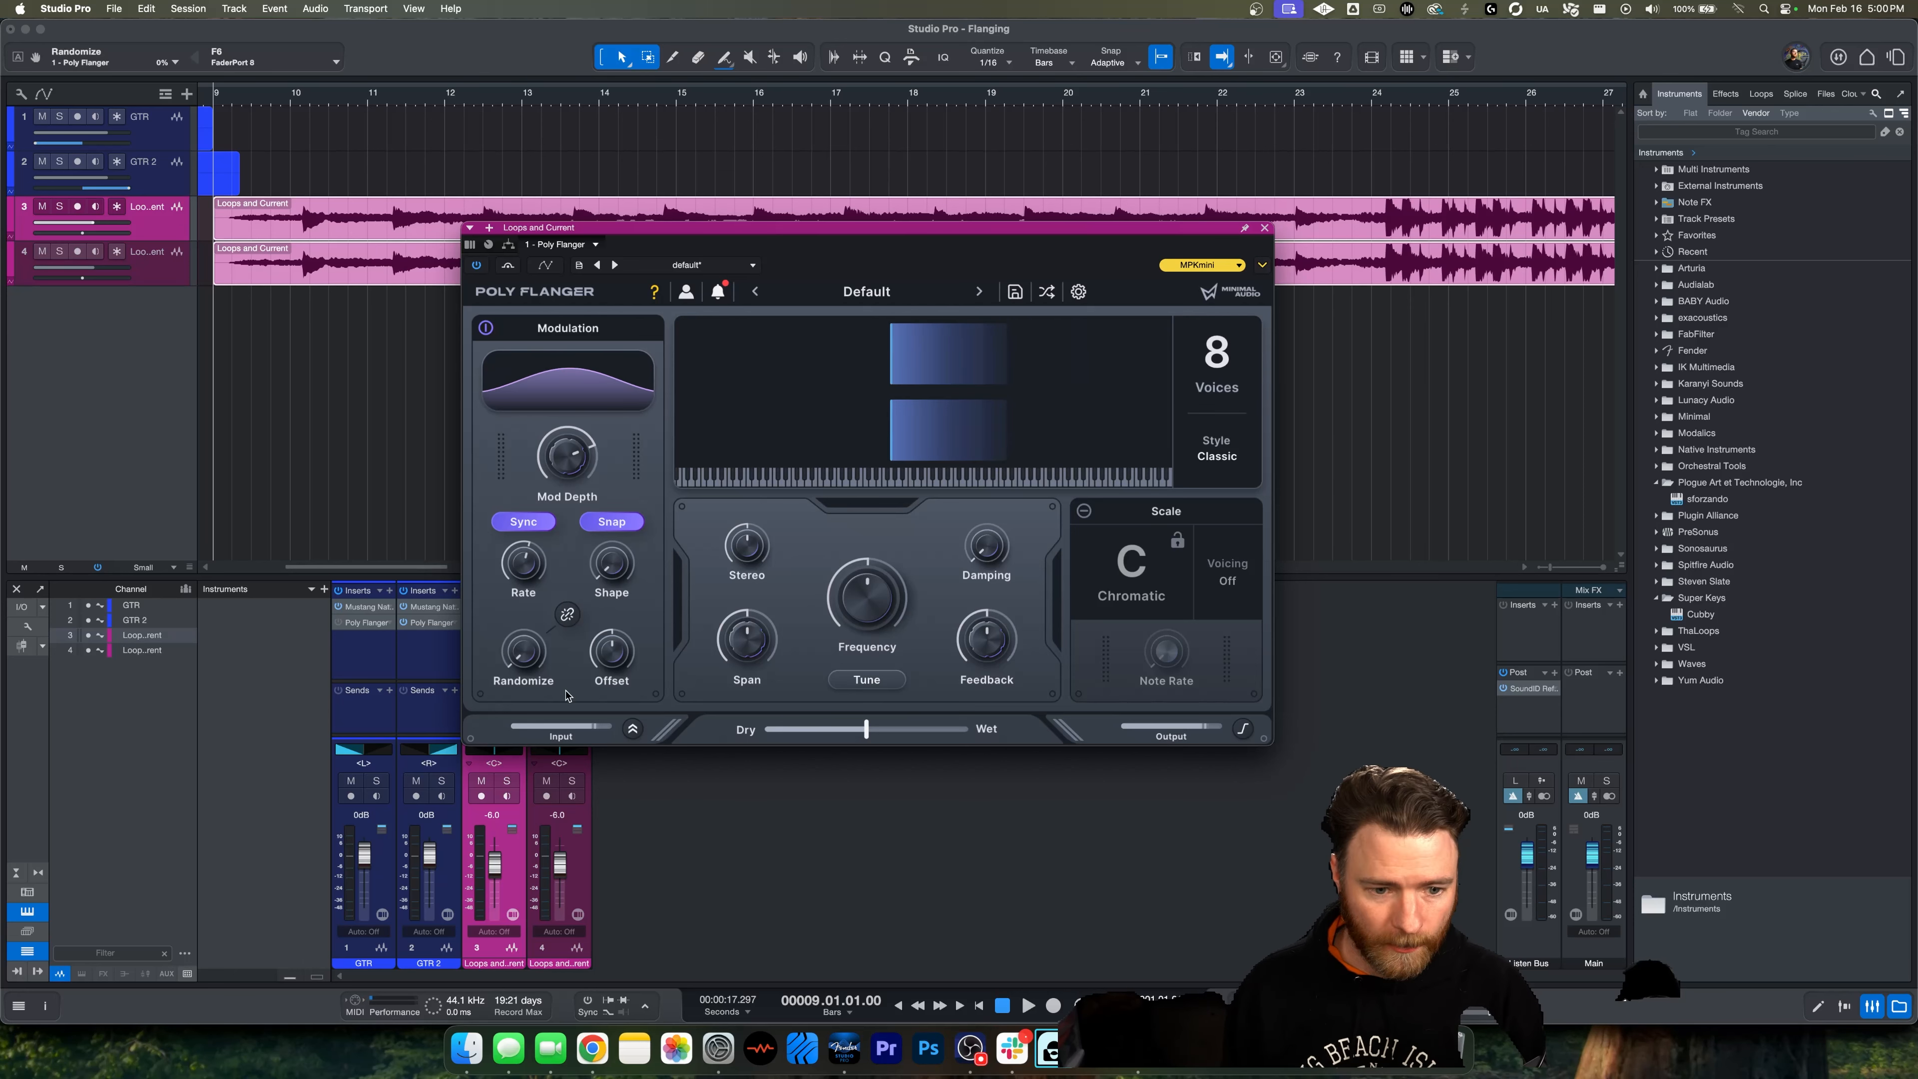
Raise the LFO's Randomize amount and audition the loop with the irregular modulation
left_click_drag(521, 658, 527, 616)
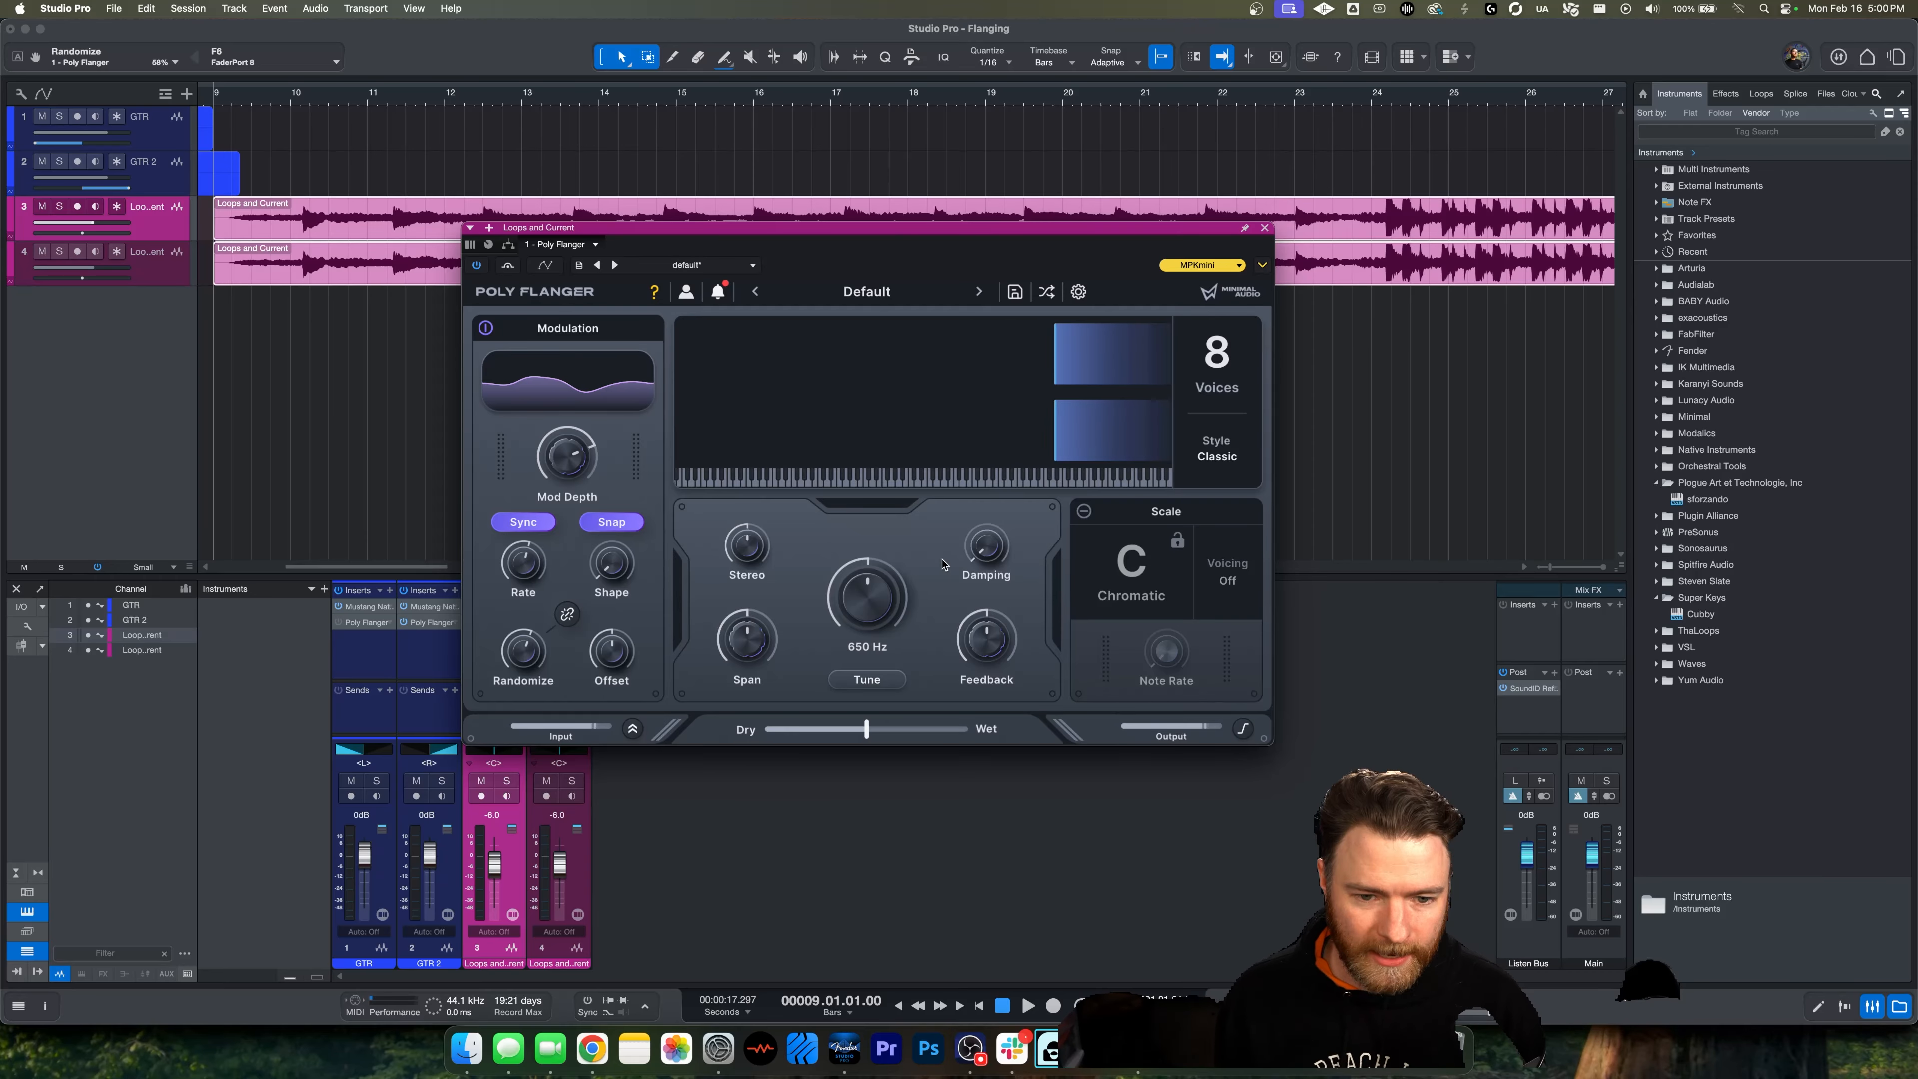
key("space")
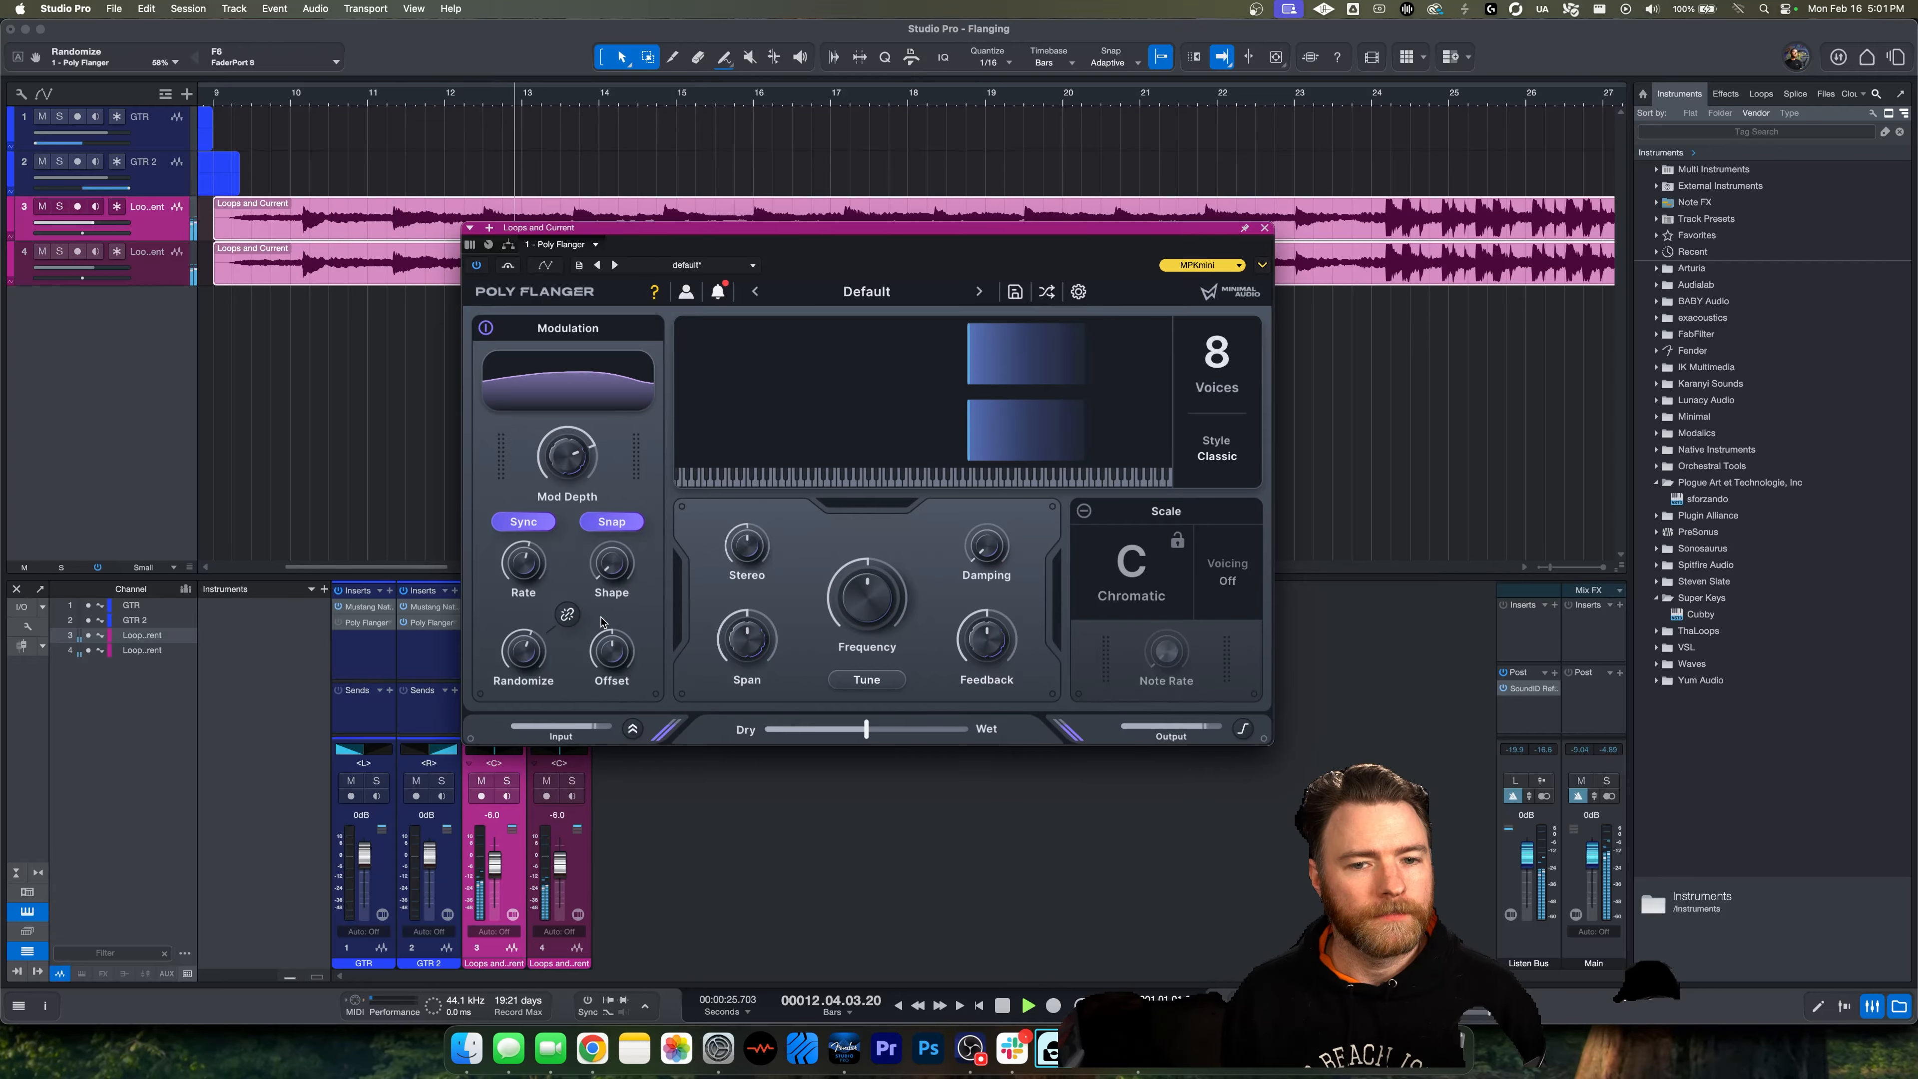
key("space")
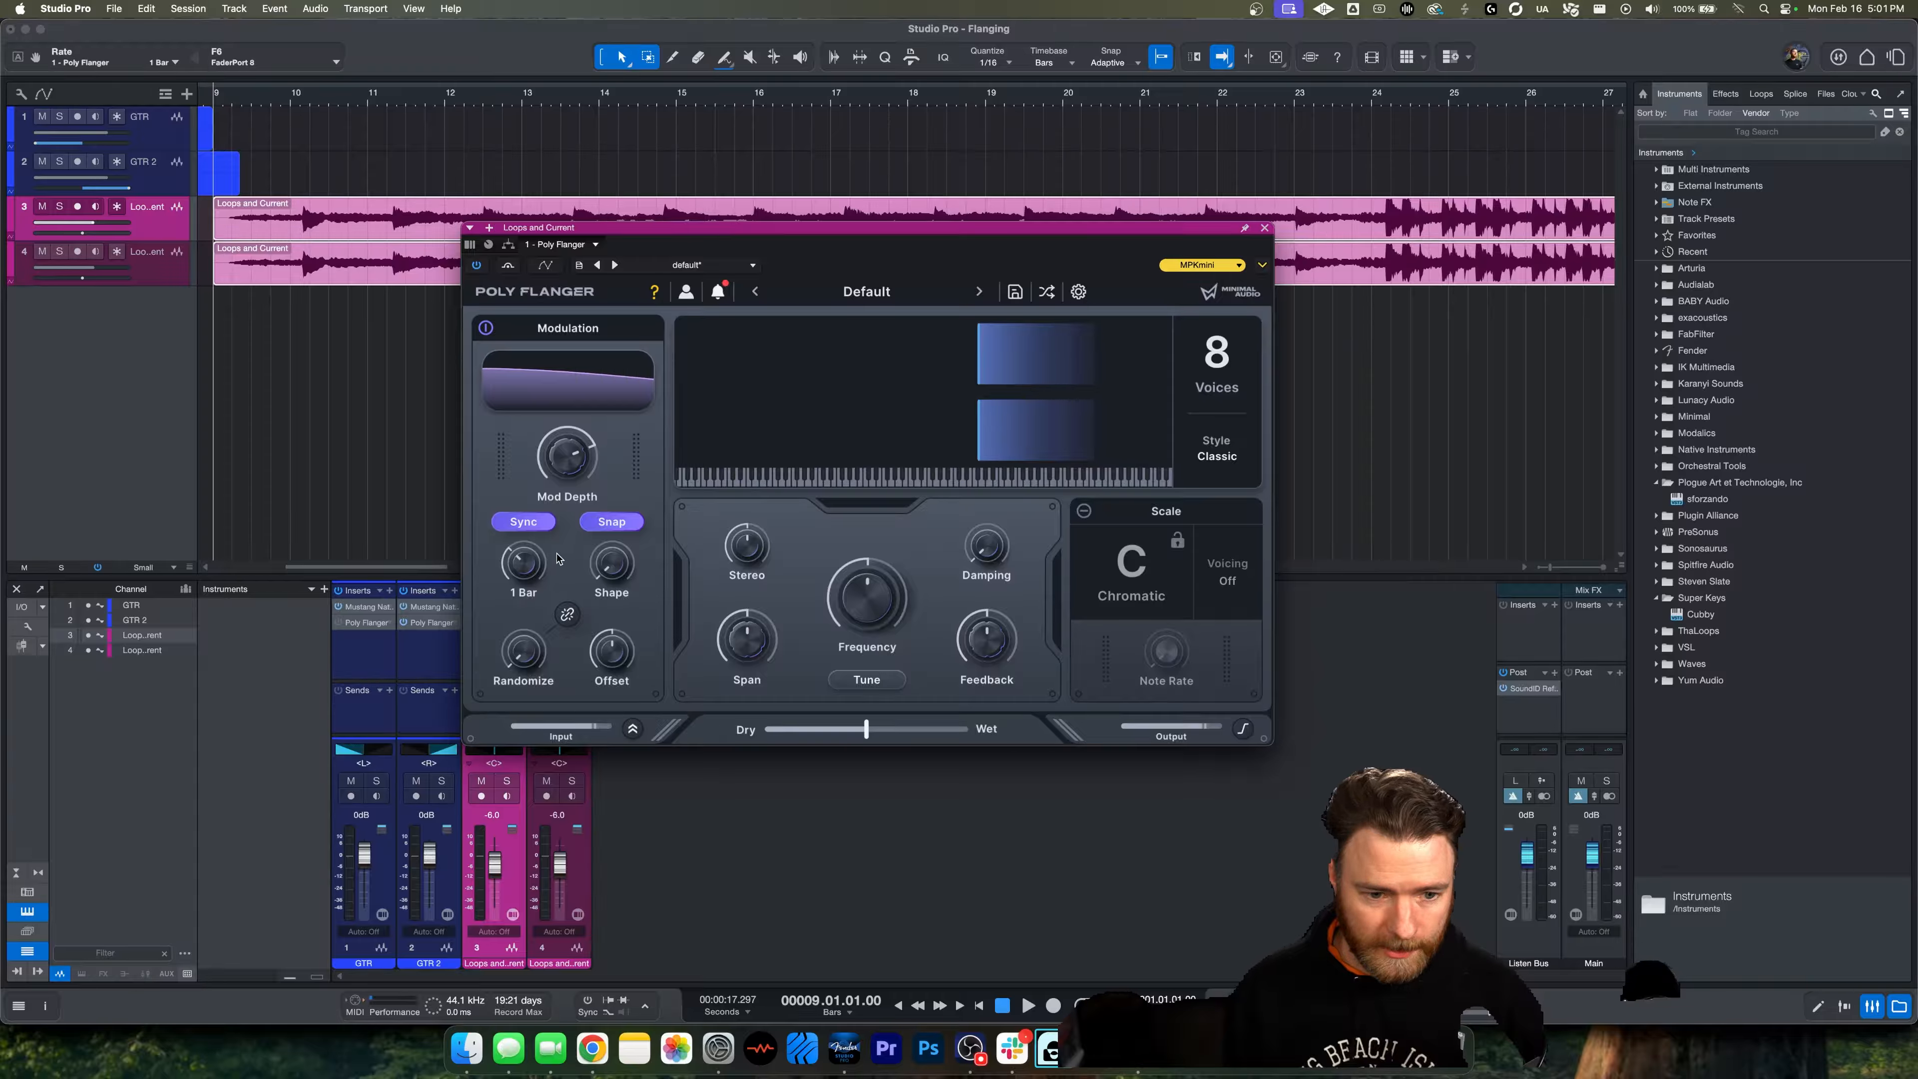
Set the LFO rate to 8 Bar and the stereo Offset to 180°, and audition the loop
left_click_drag(557, 558, 519, 612)
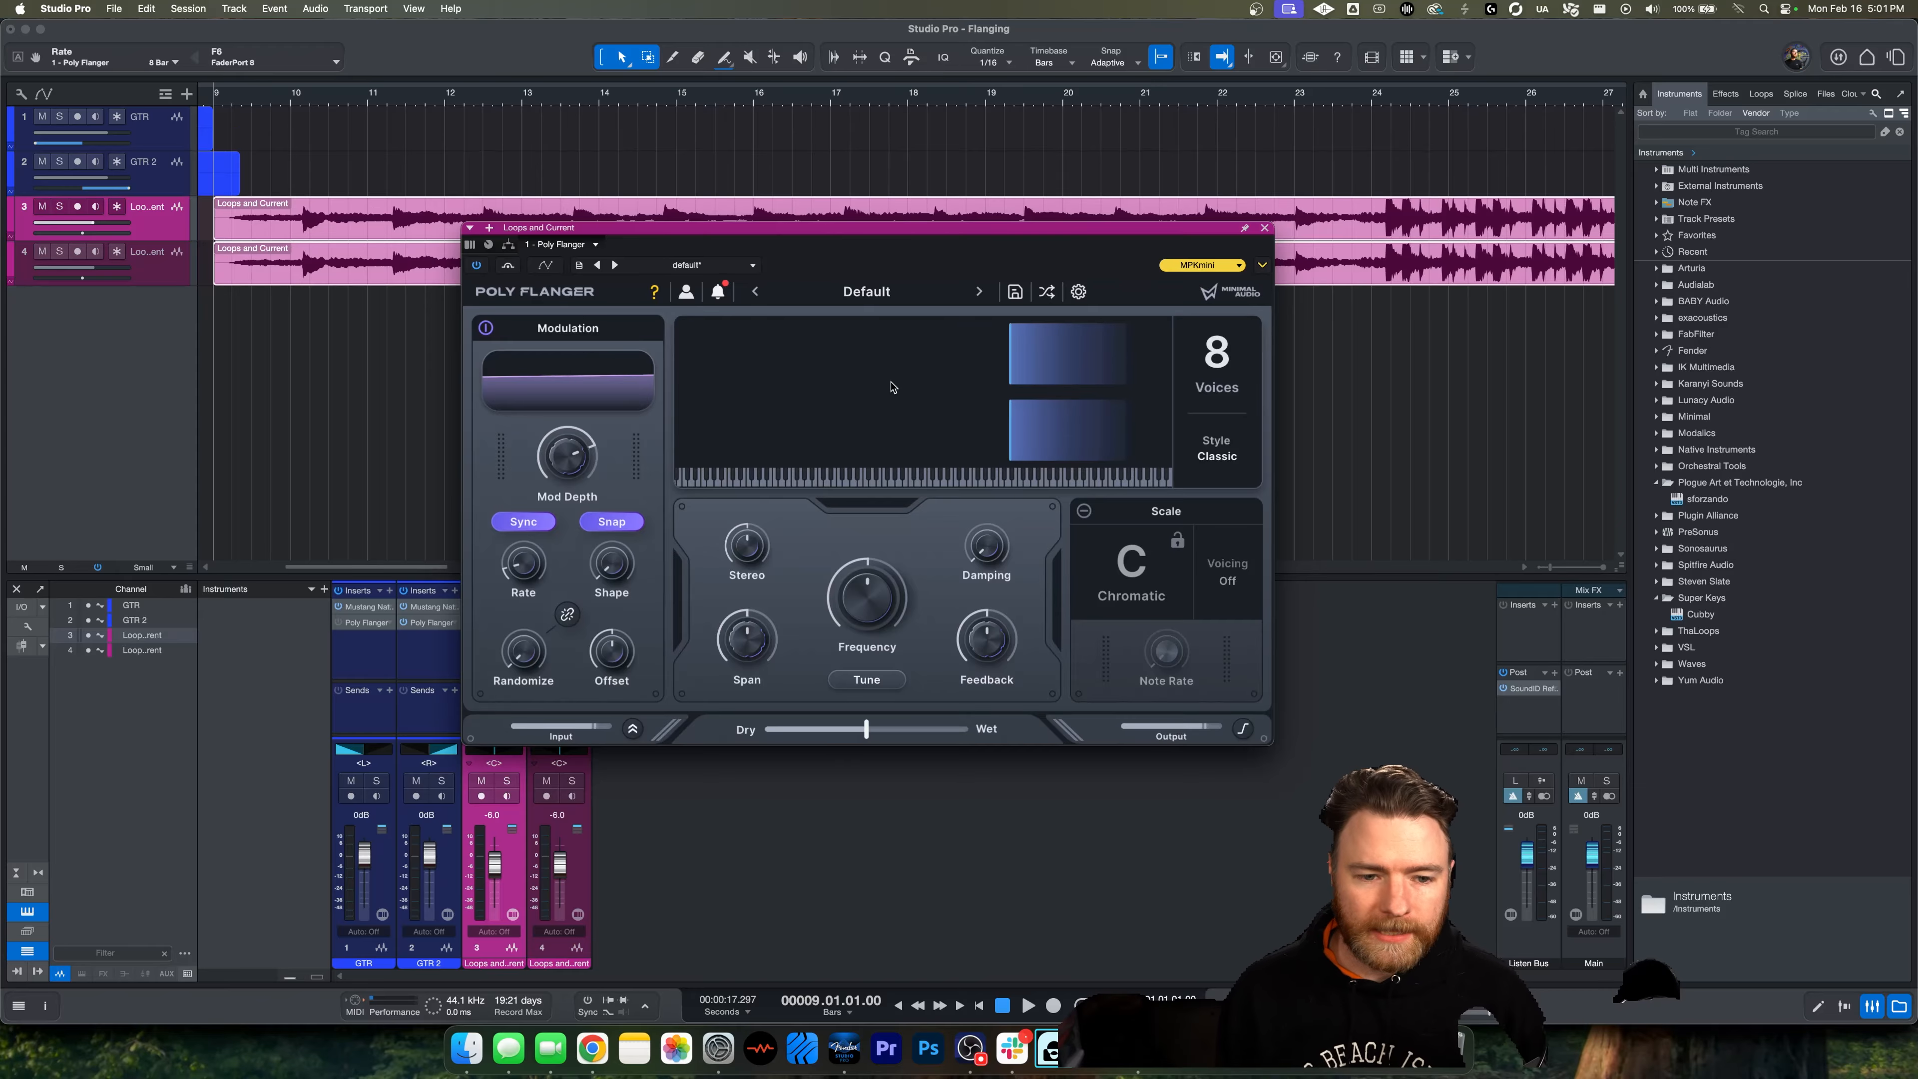
left_click_drag(613, 658, 611, 675)
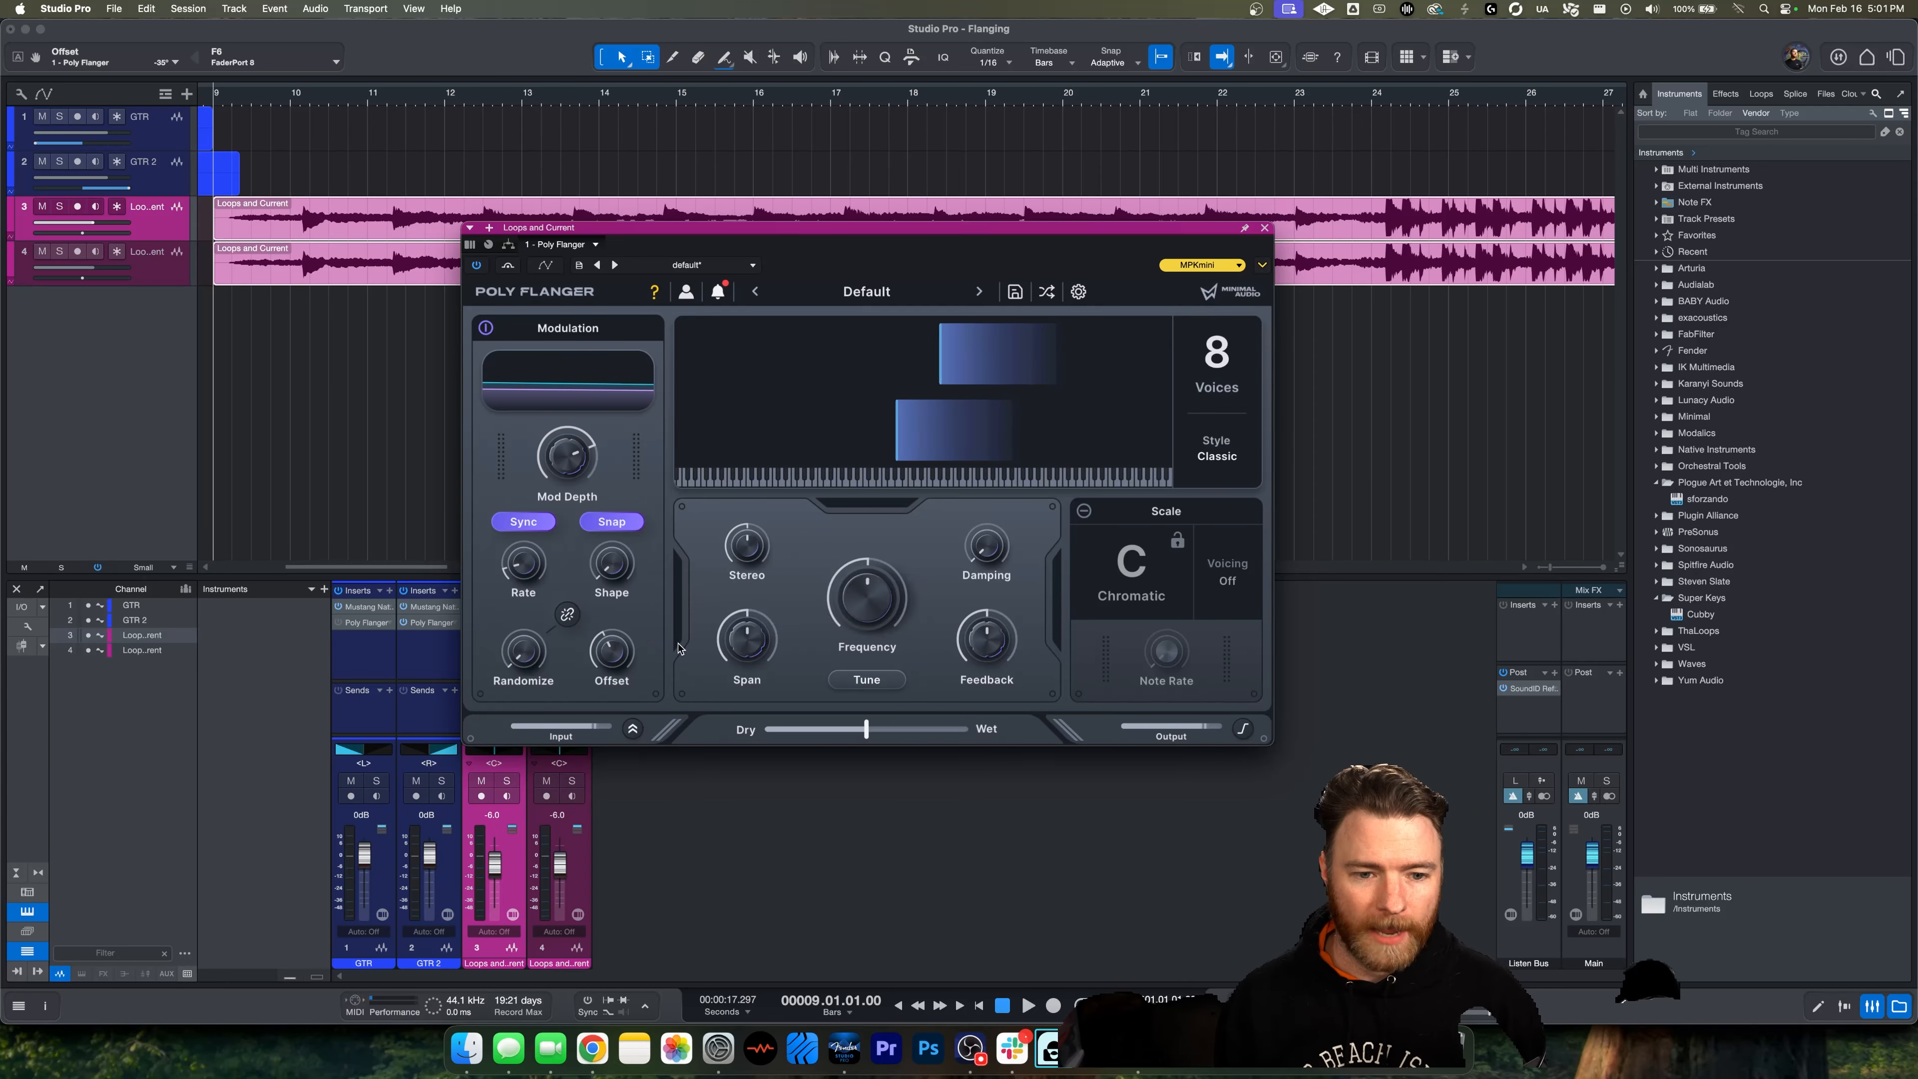
left_click_drag(626, 672, 617, 748)
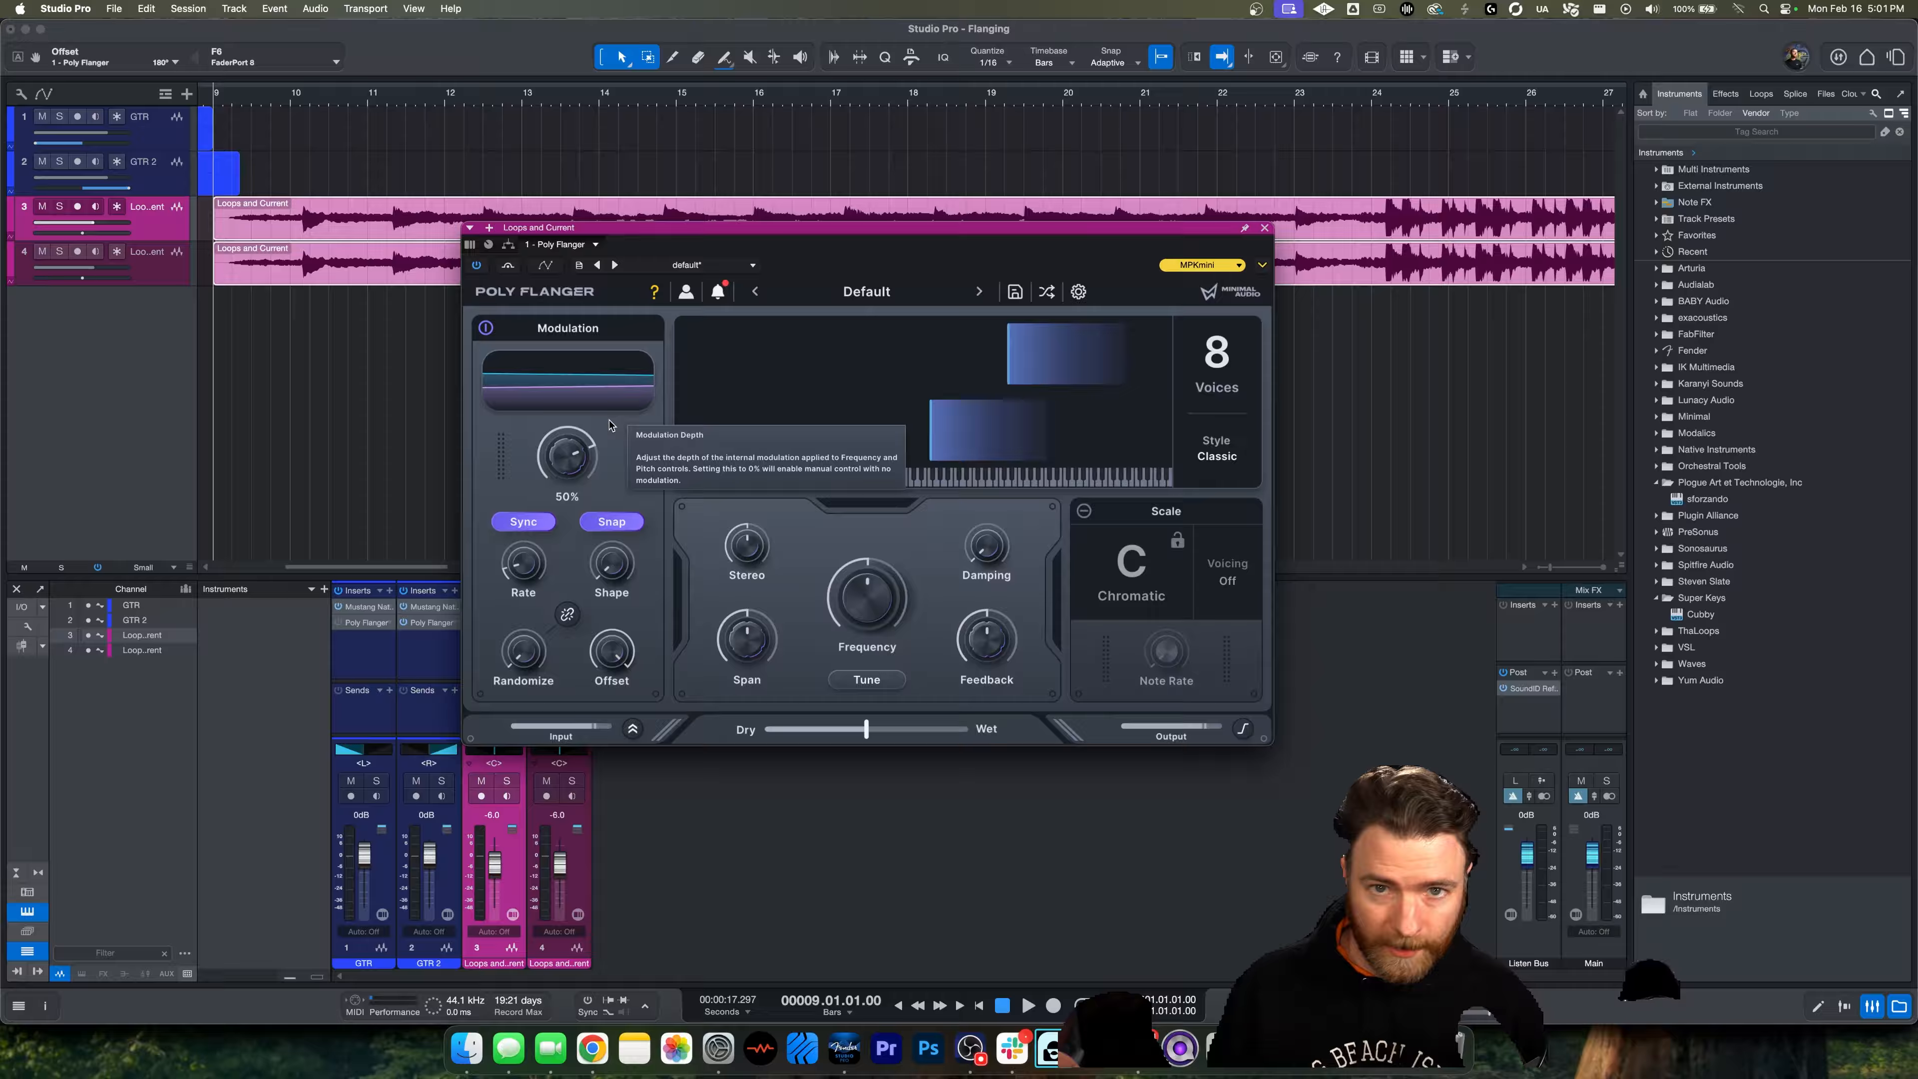
key("space")
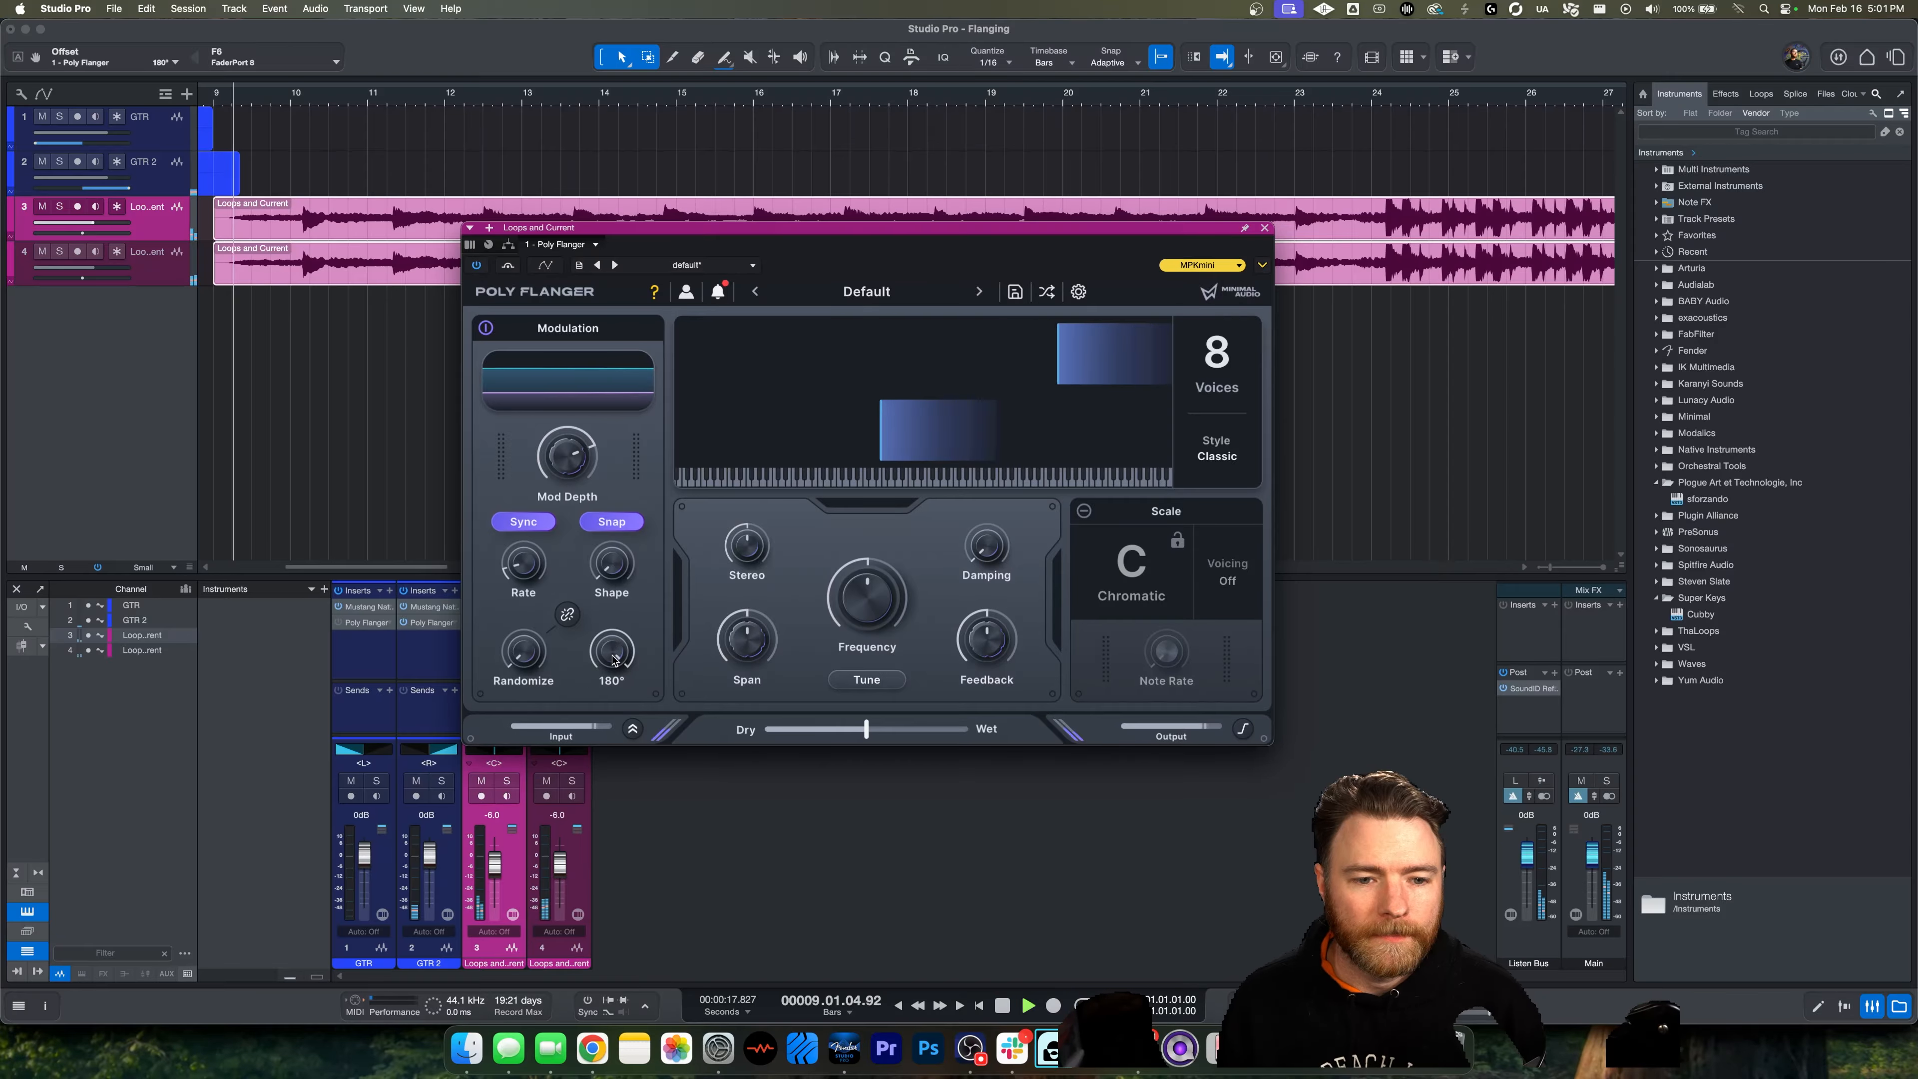
mouse_move(612, 659)
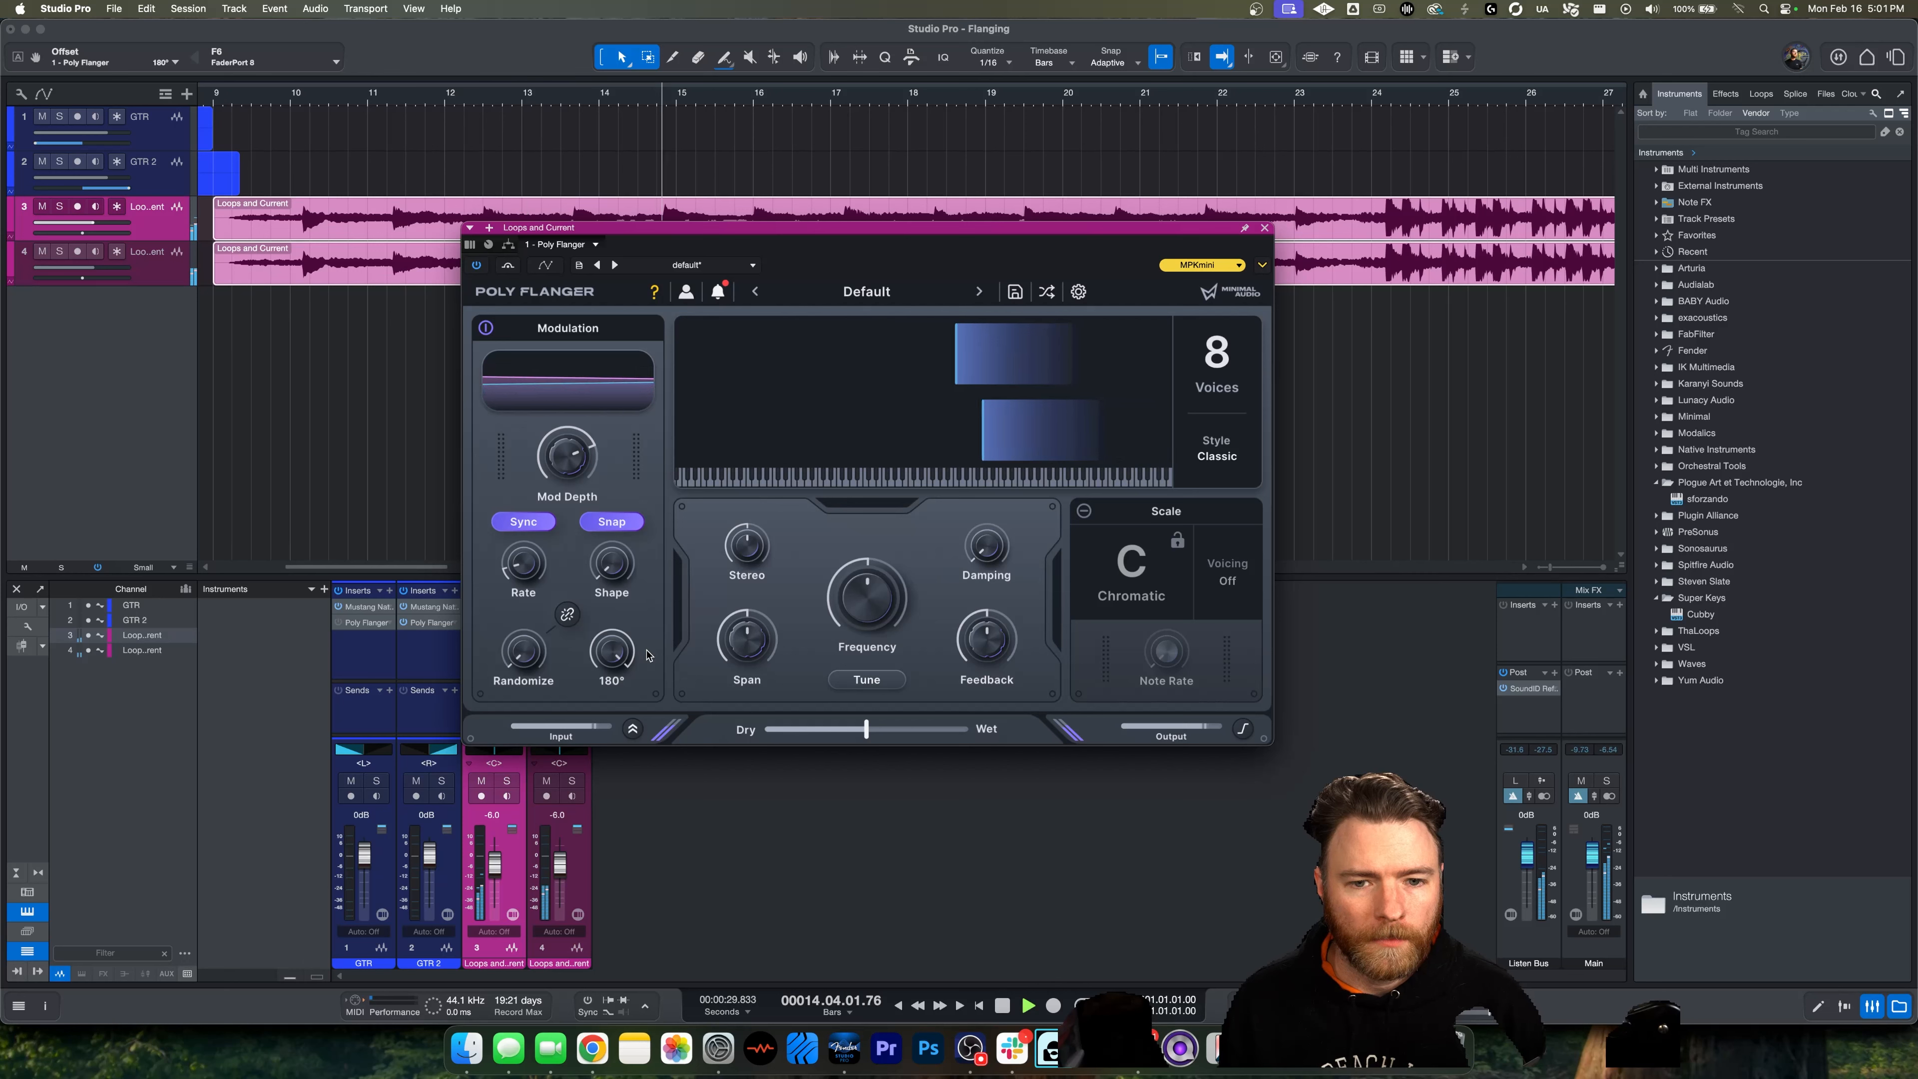
key("space")
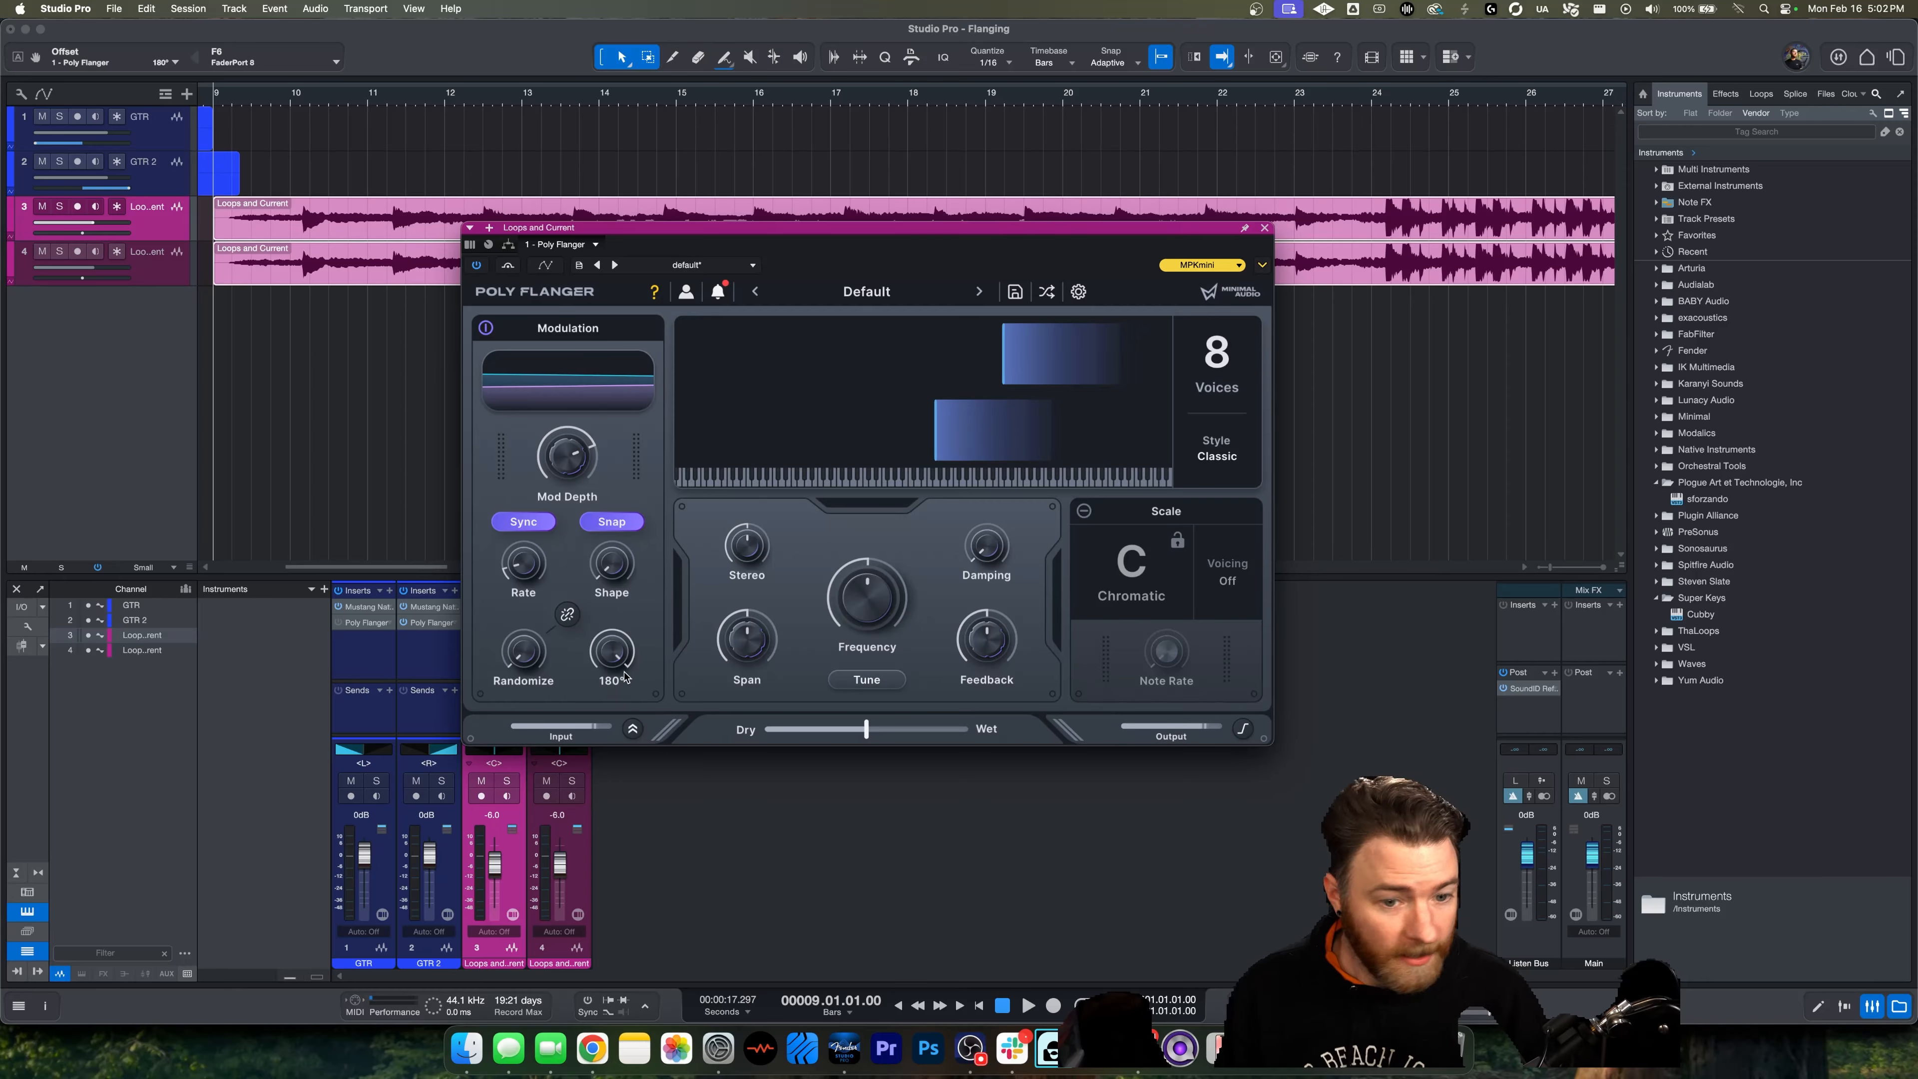
Lower the LFO Offset to about 37°, audition the loop, and reset the Offset to its default
left_click_drag(621, 660, 604, 741)
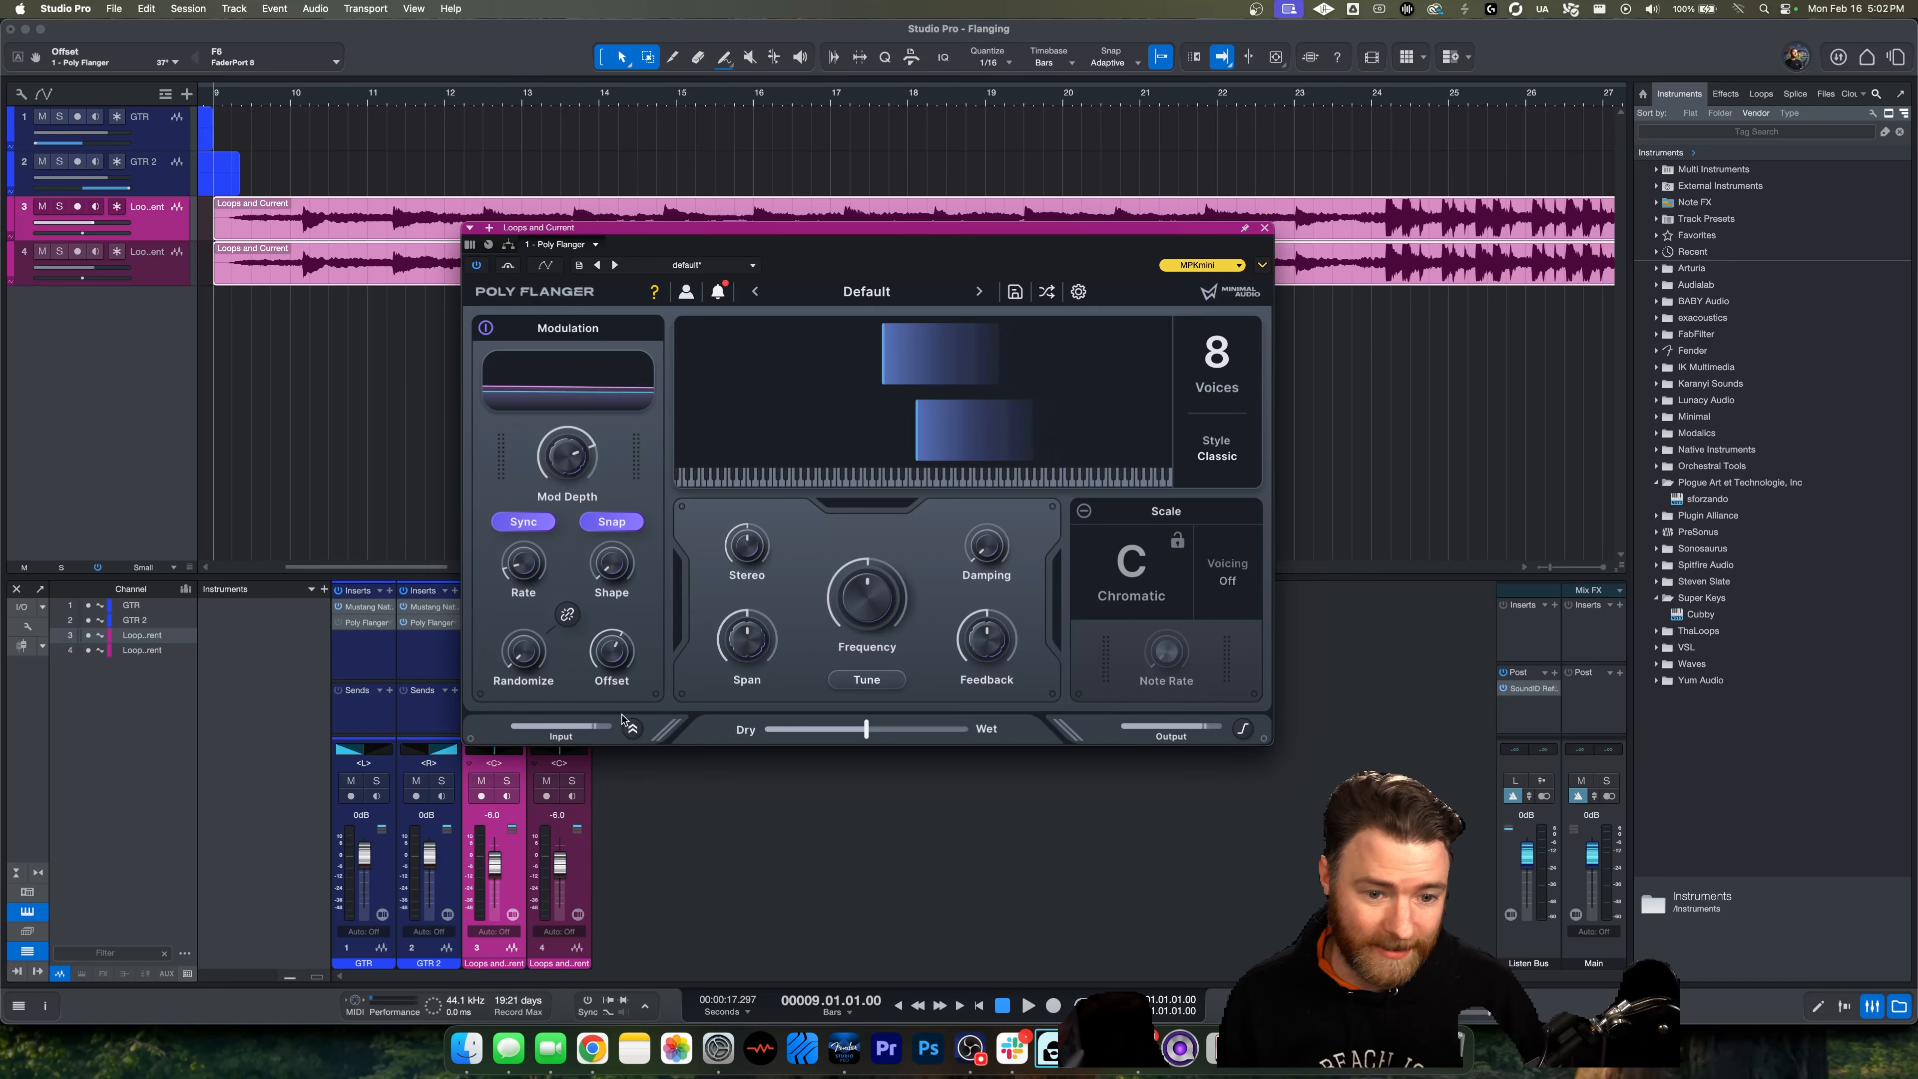
key("space")
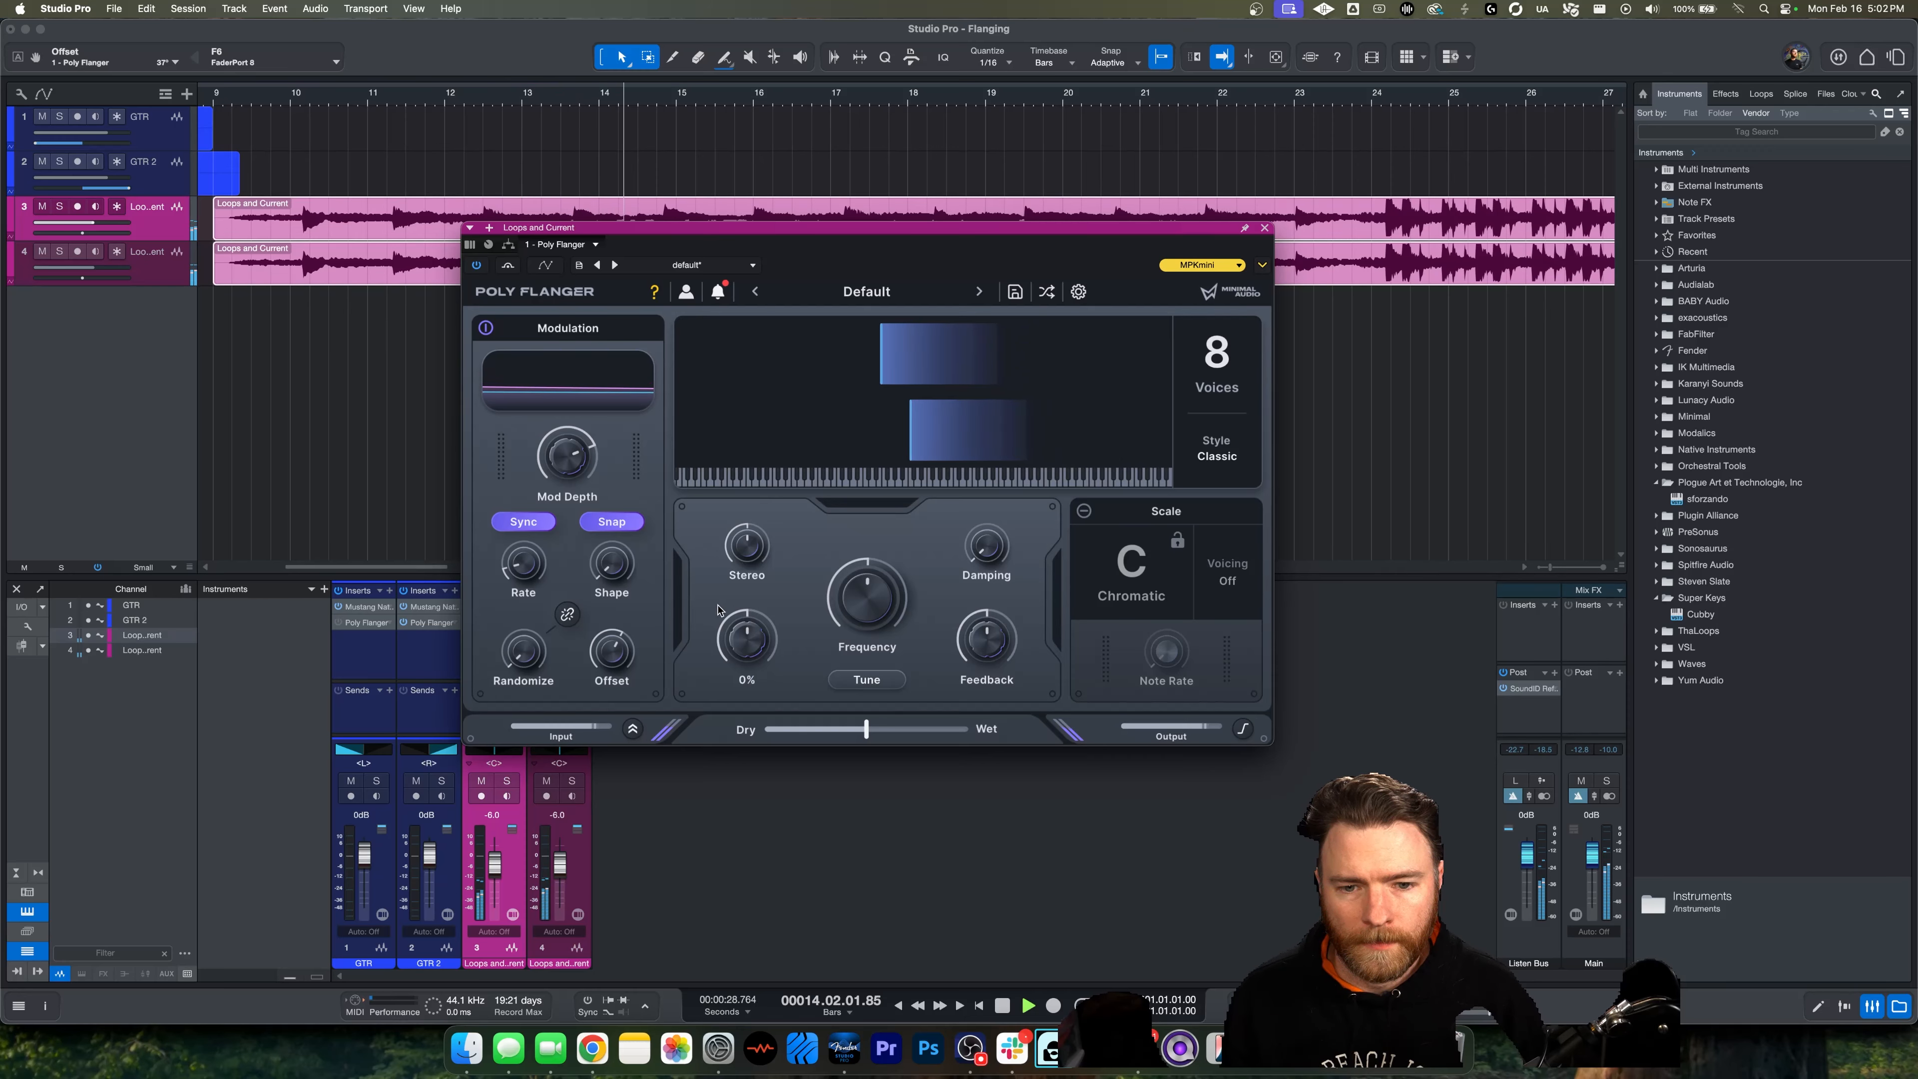
key("space")
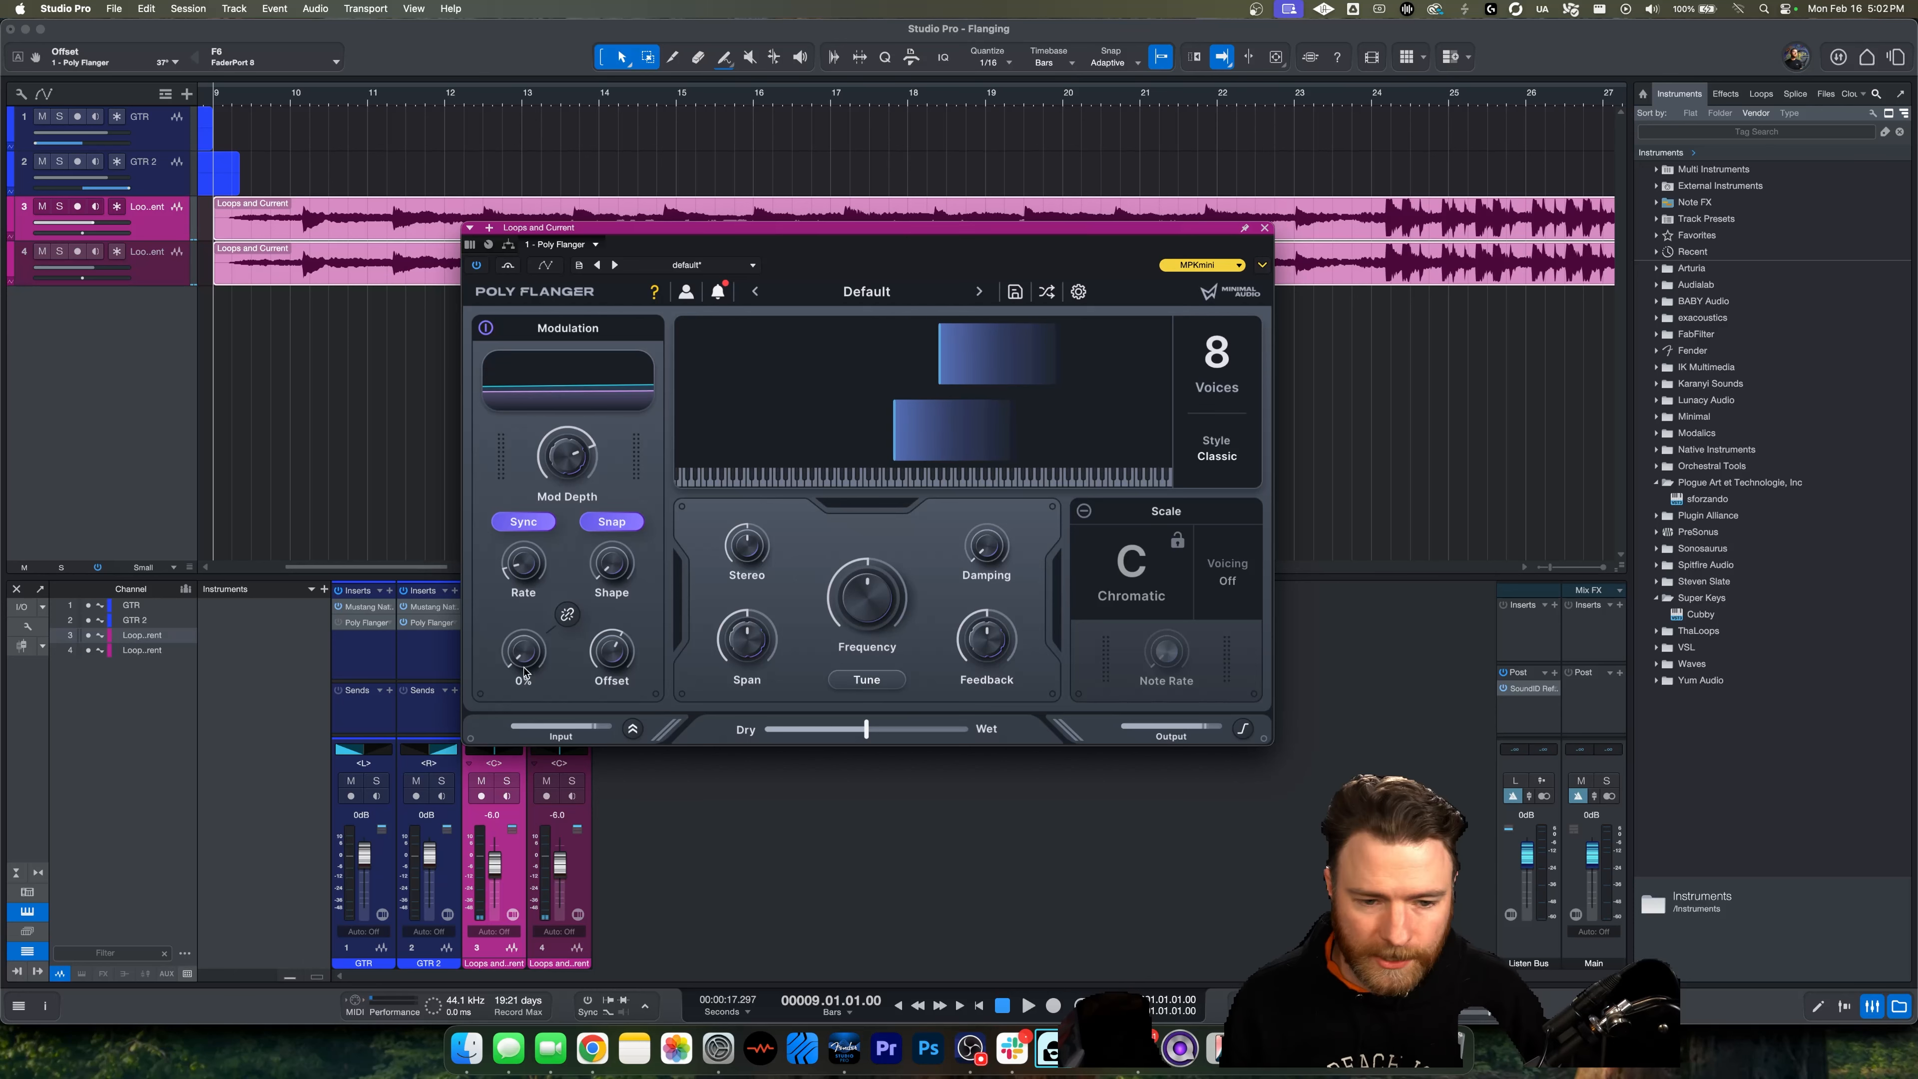
double_click(598, 660)
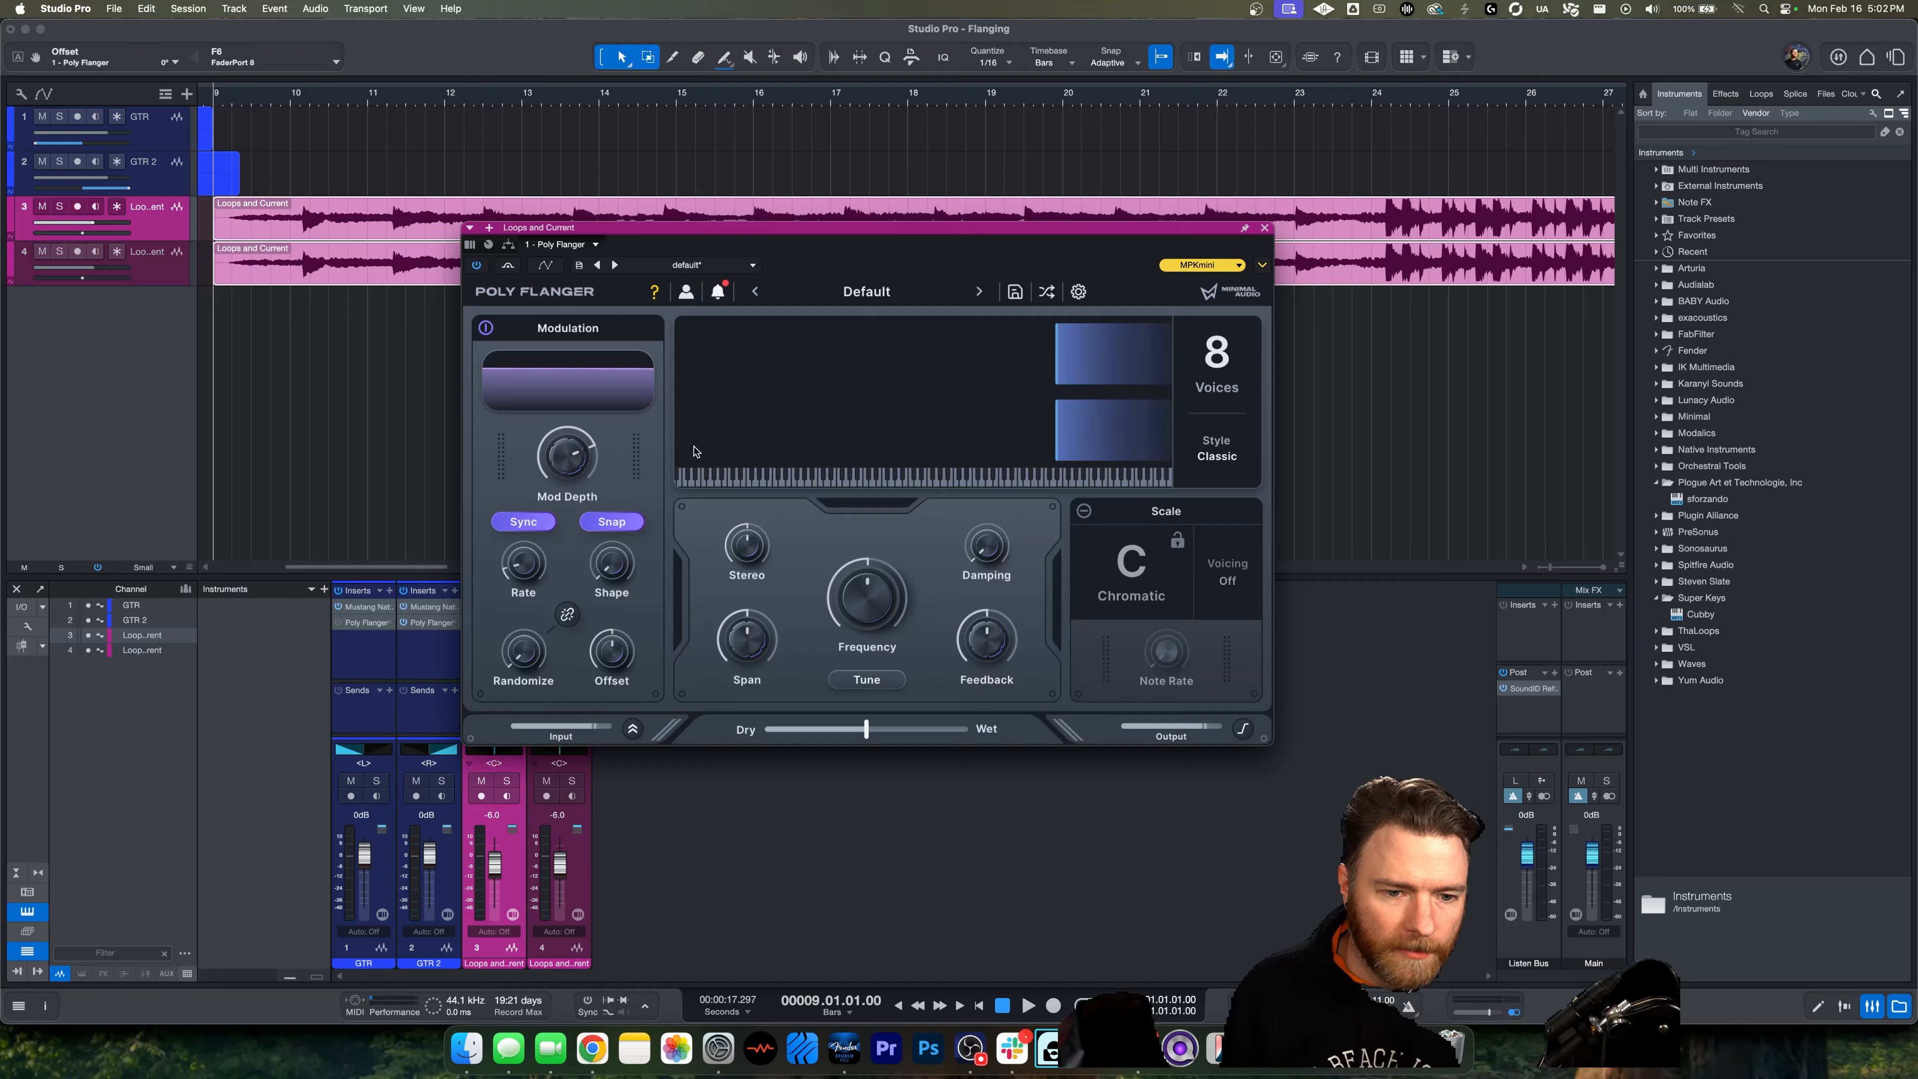
Vary Mod Depth and restore it to 50%, and switch Frequency to note tuning and lower it to G#1
mouse_move(575, 456)
left_mouse_down()
mouse_move(575, 521)
mouse_move(574, 395)
mouse_move(557, 577)
mouse_move(551, 445)
left_mouse_up()
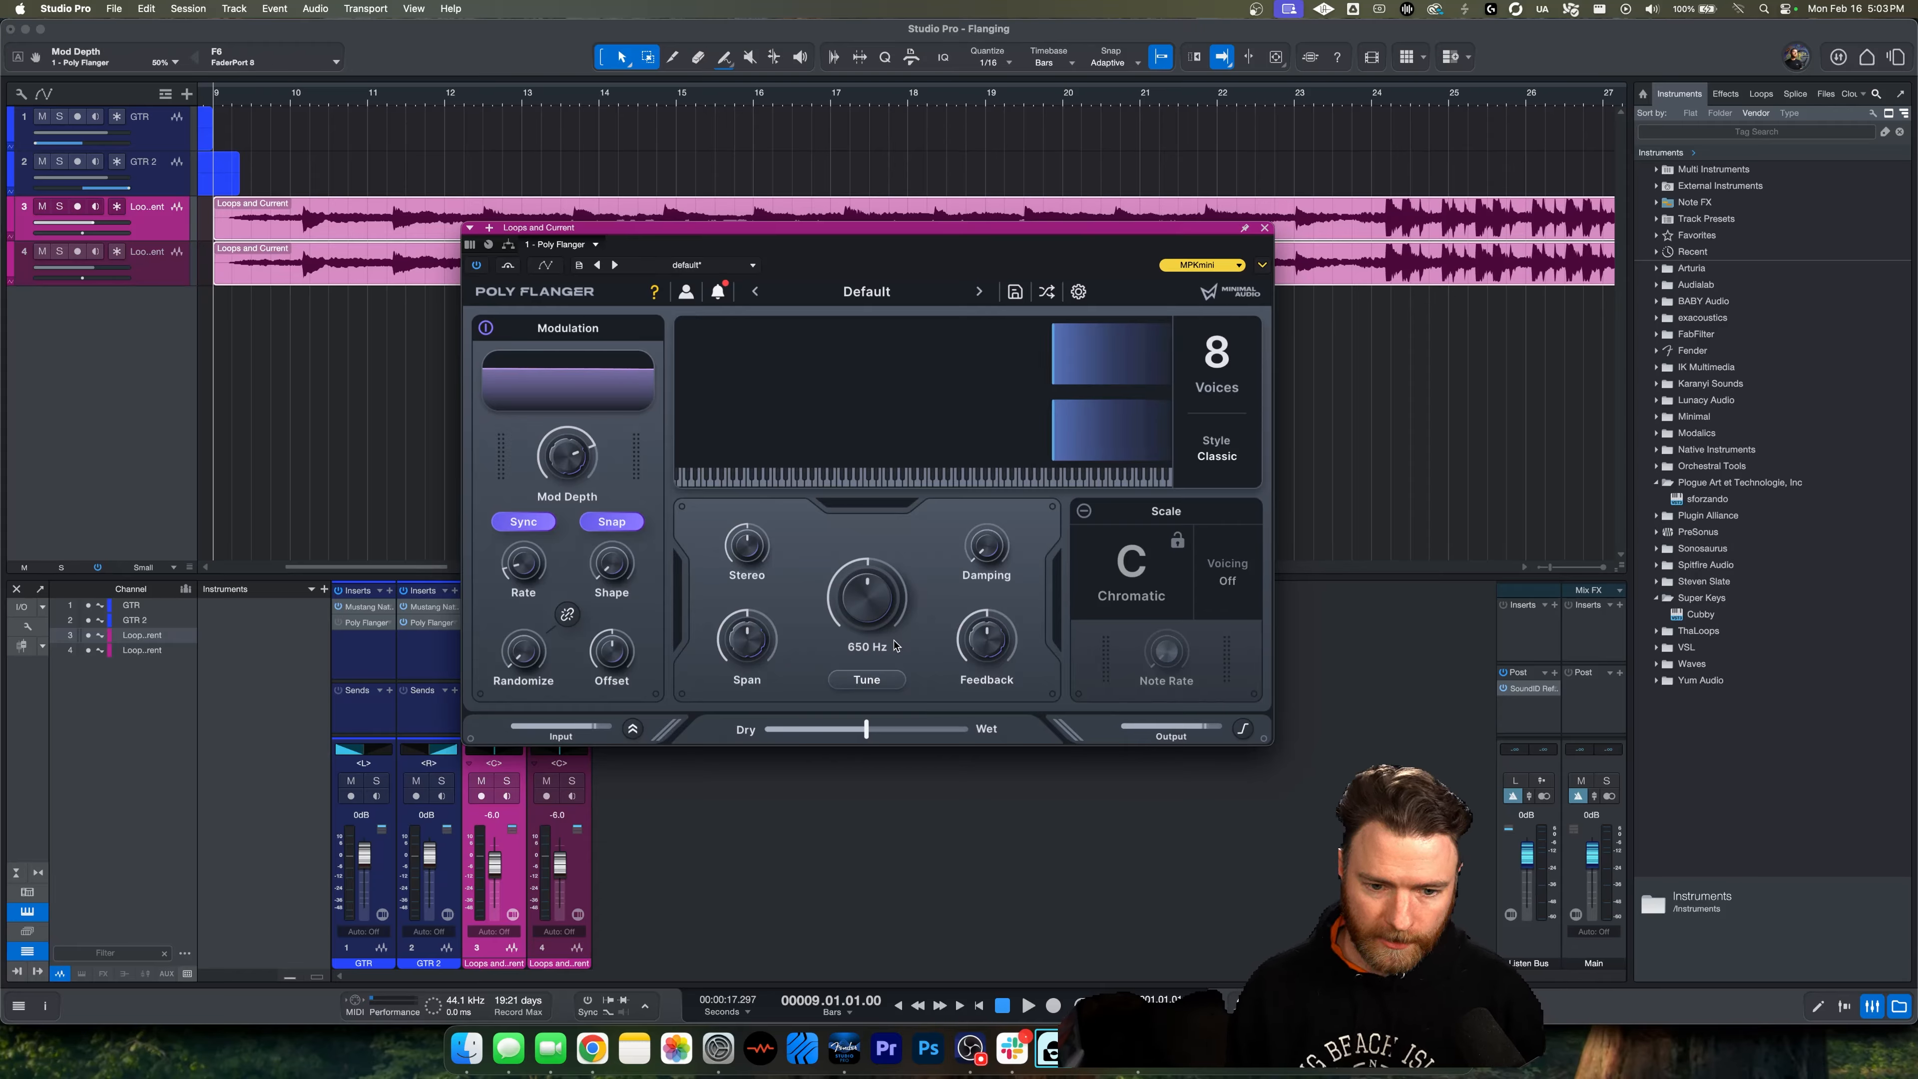
left_click(891, 679)
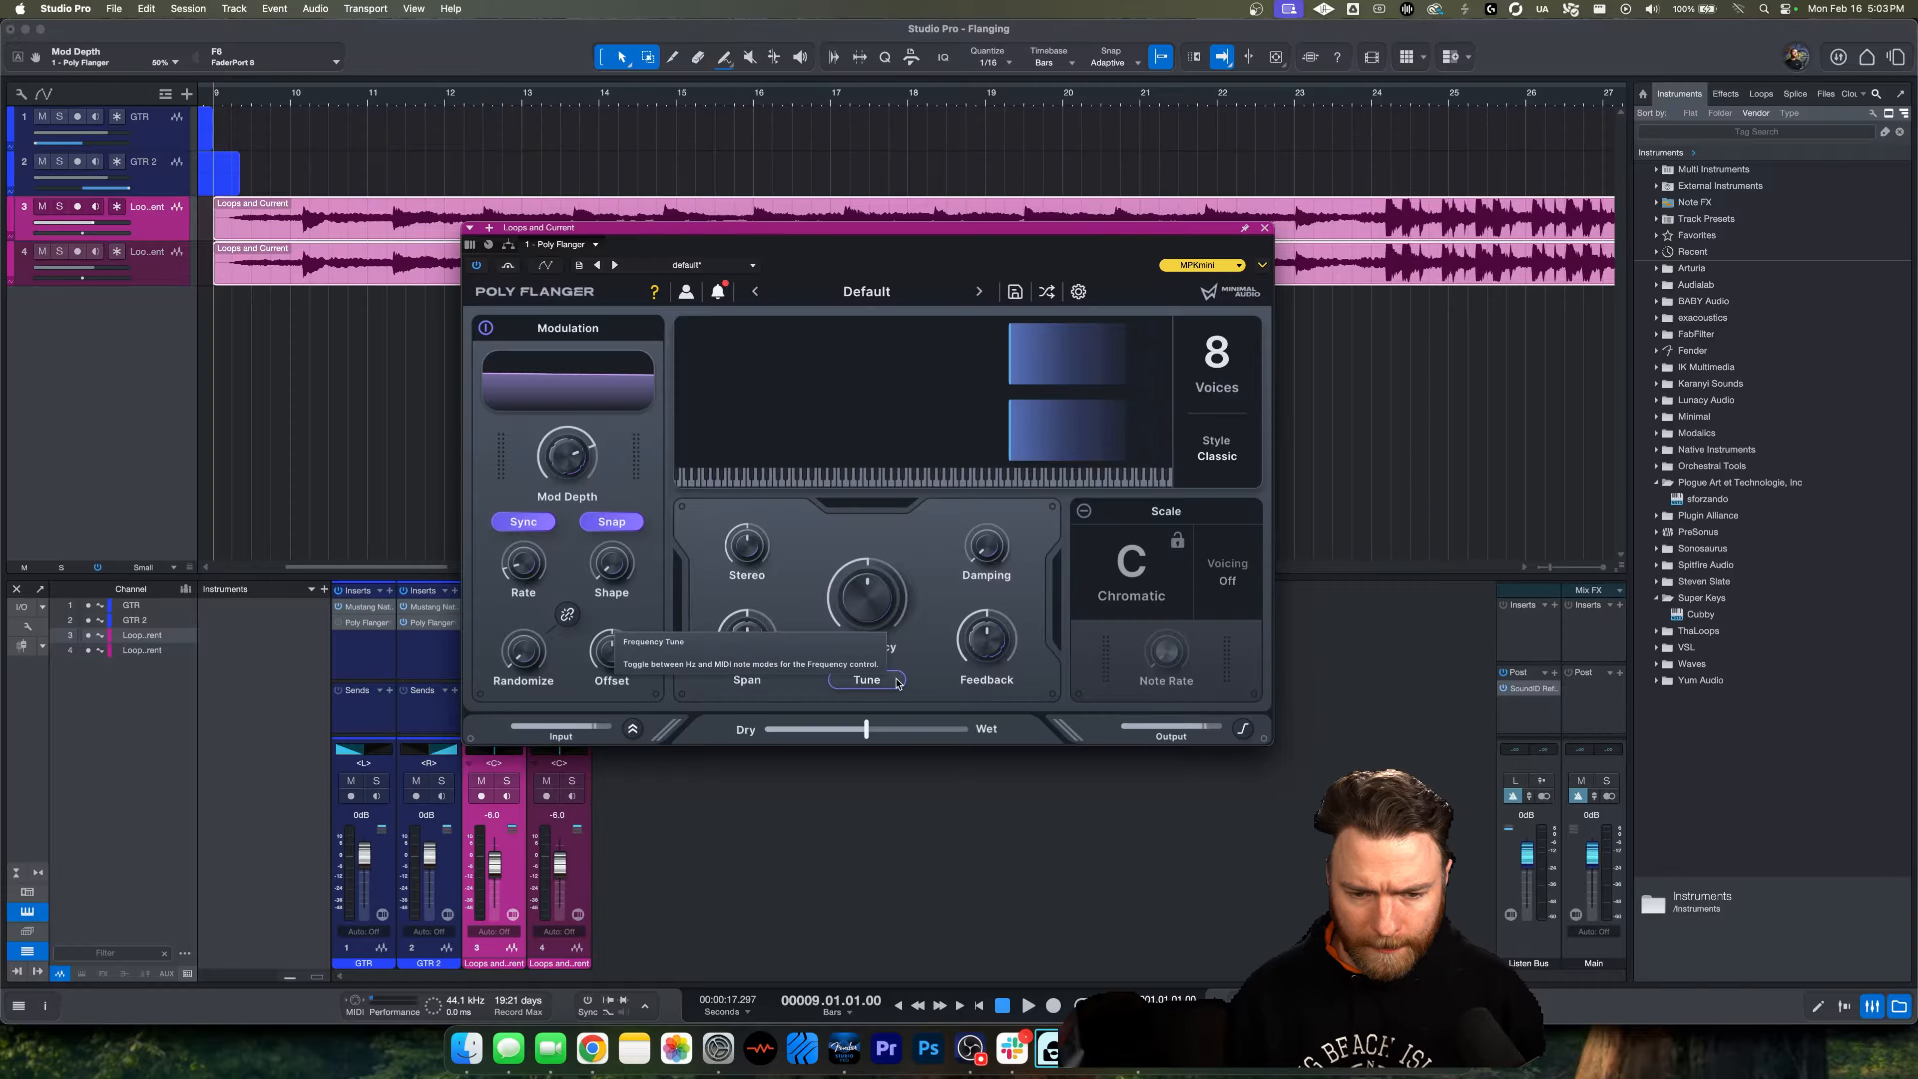
mouse_move(878, 613)
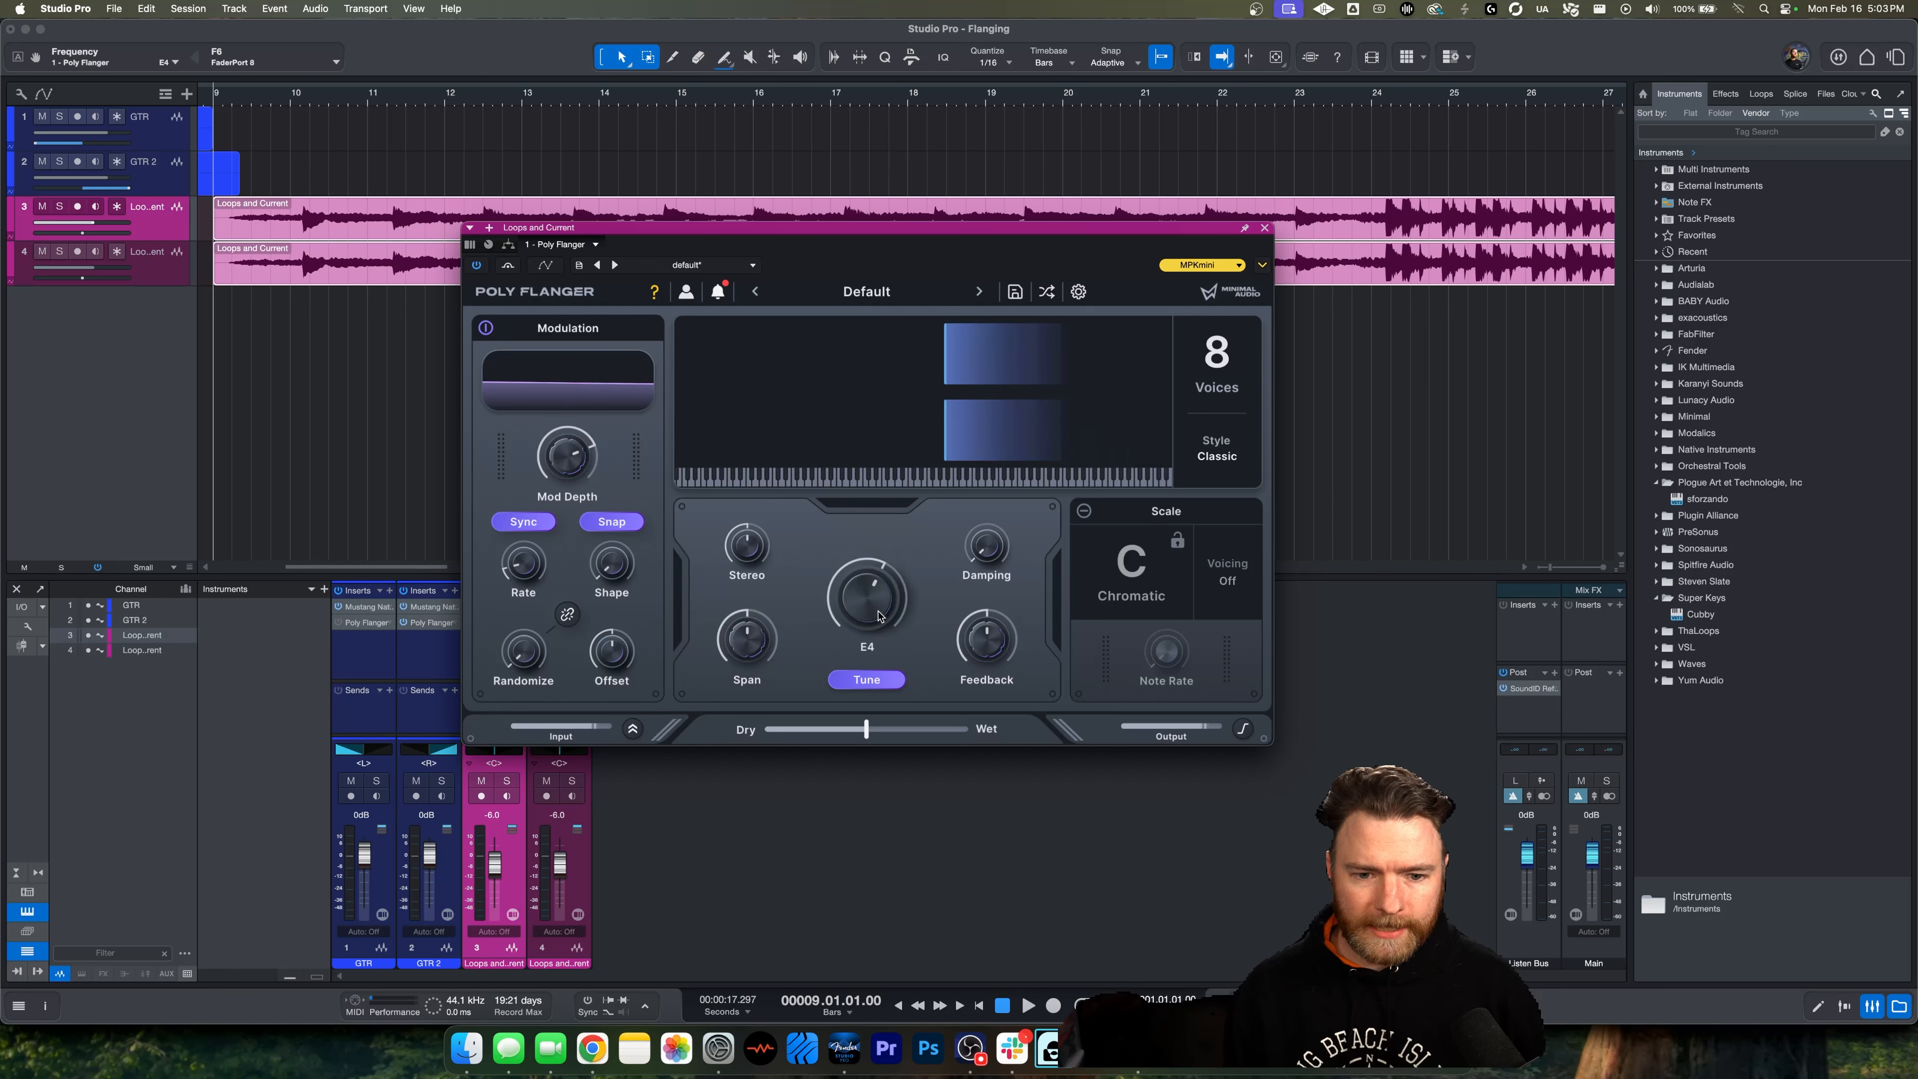
left_click_drag(878, 613, 881, 665)
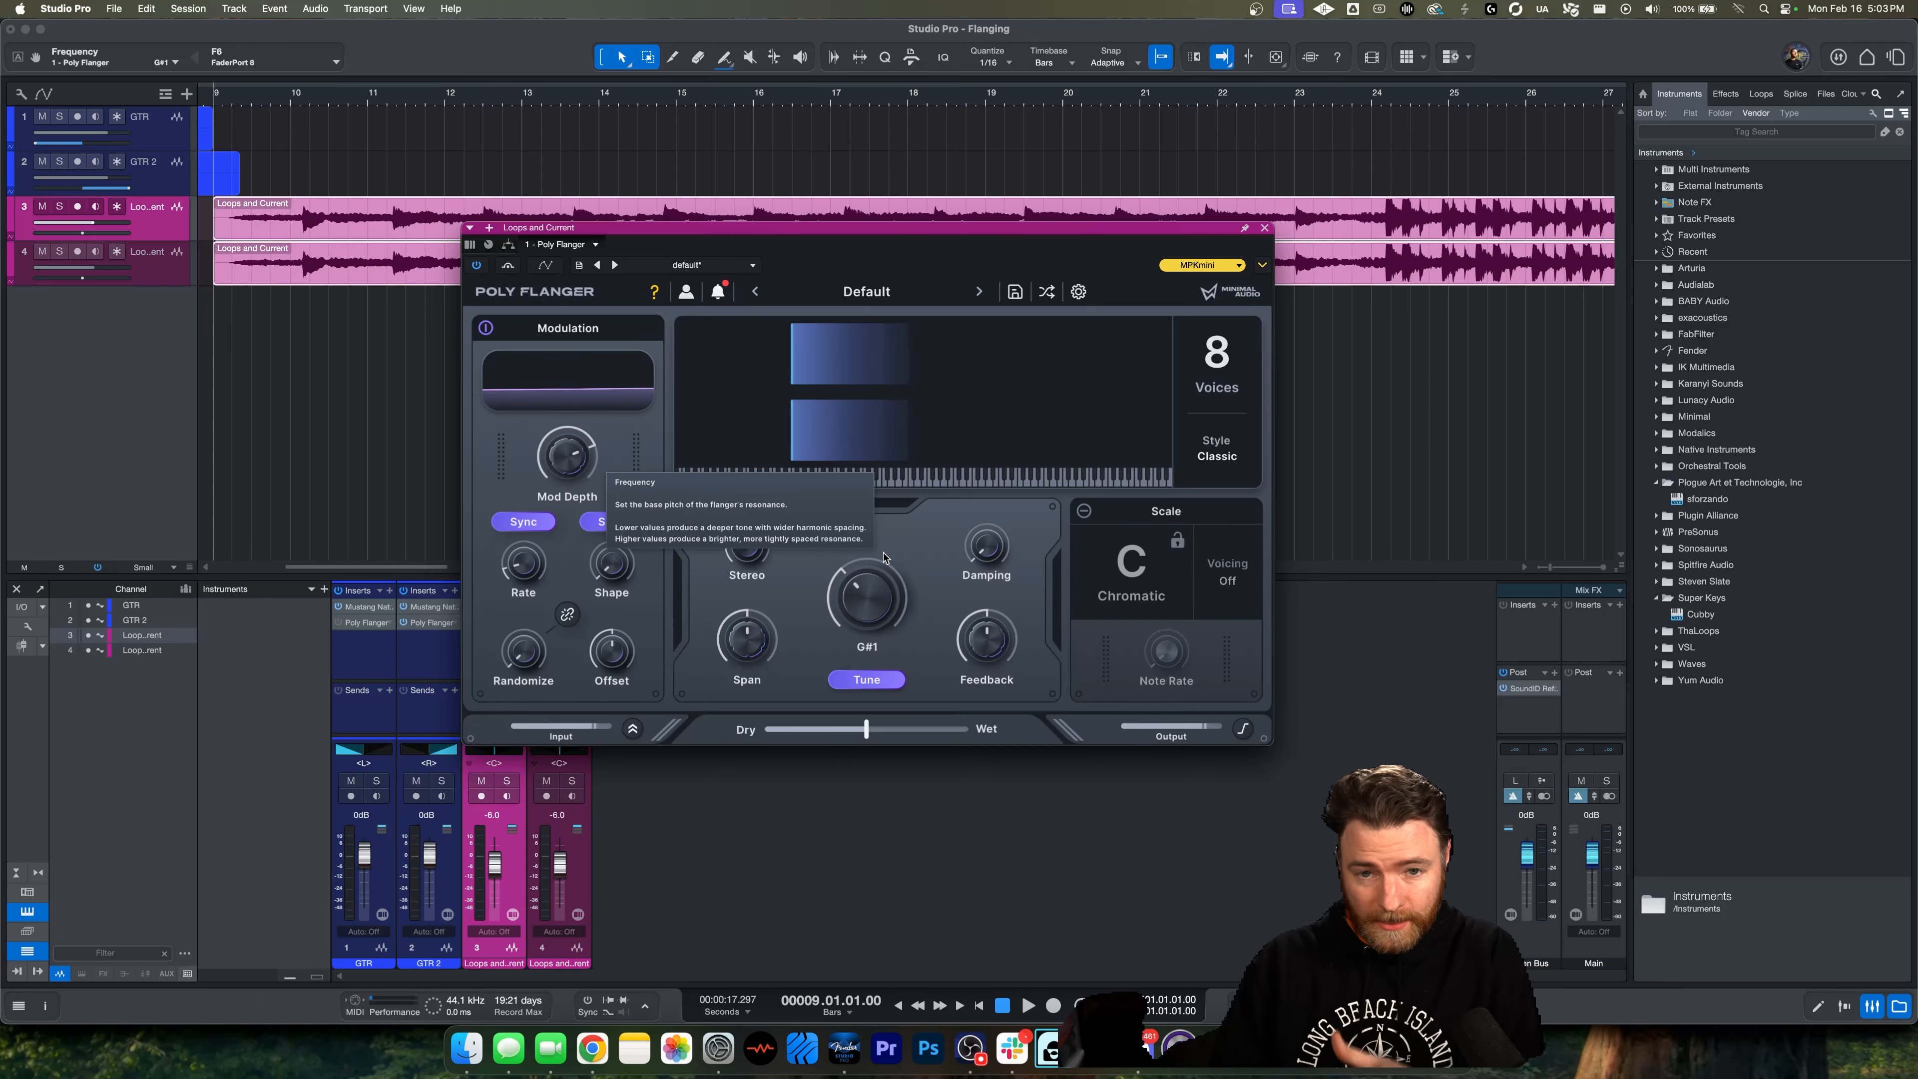
Switch Frequency from note tuning back to hertz, set it to 20.0 Hz, and audition the loop
left_click(873, 681)
key("space")
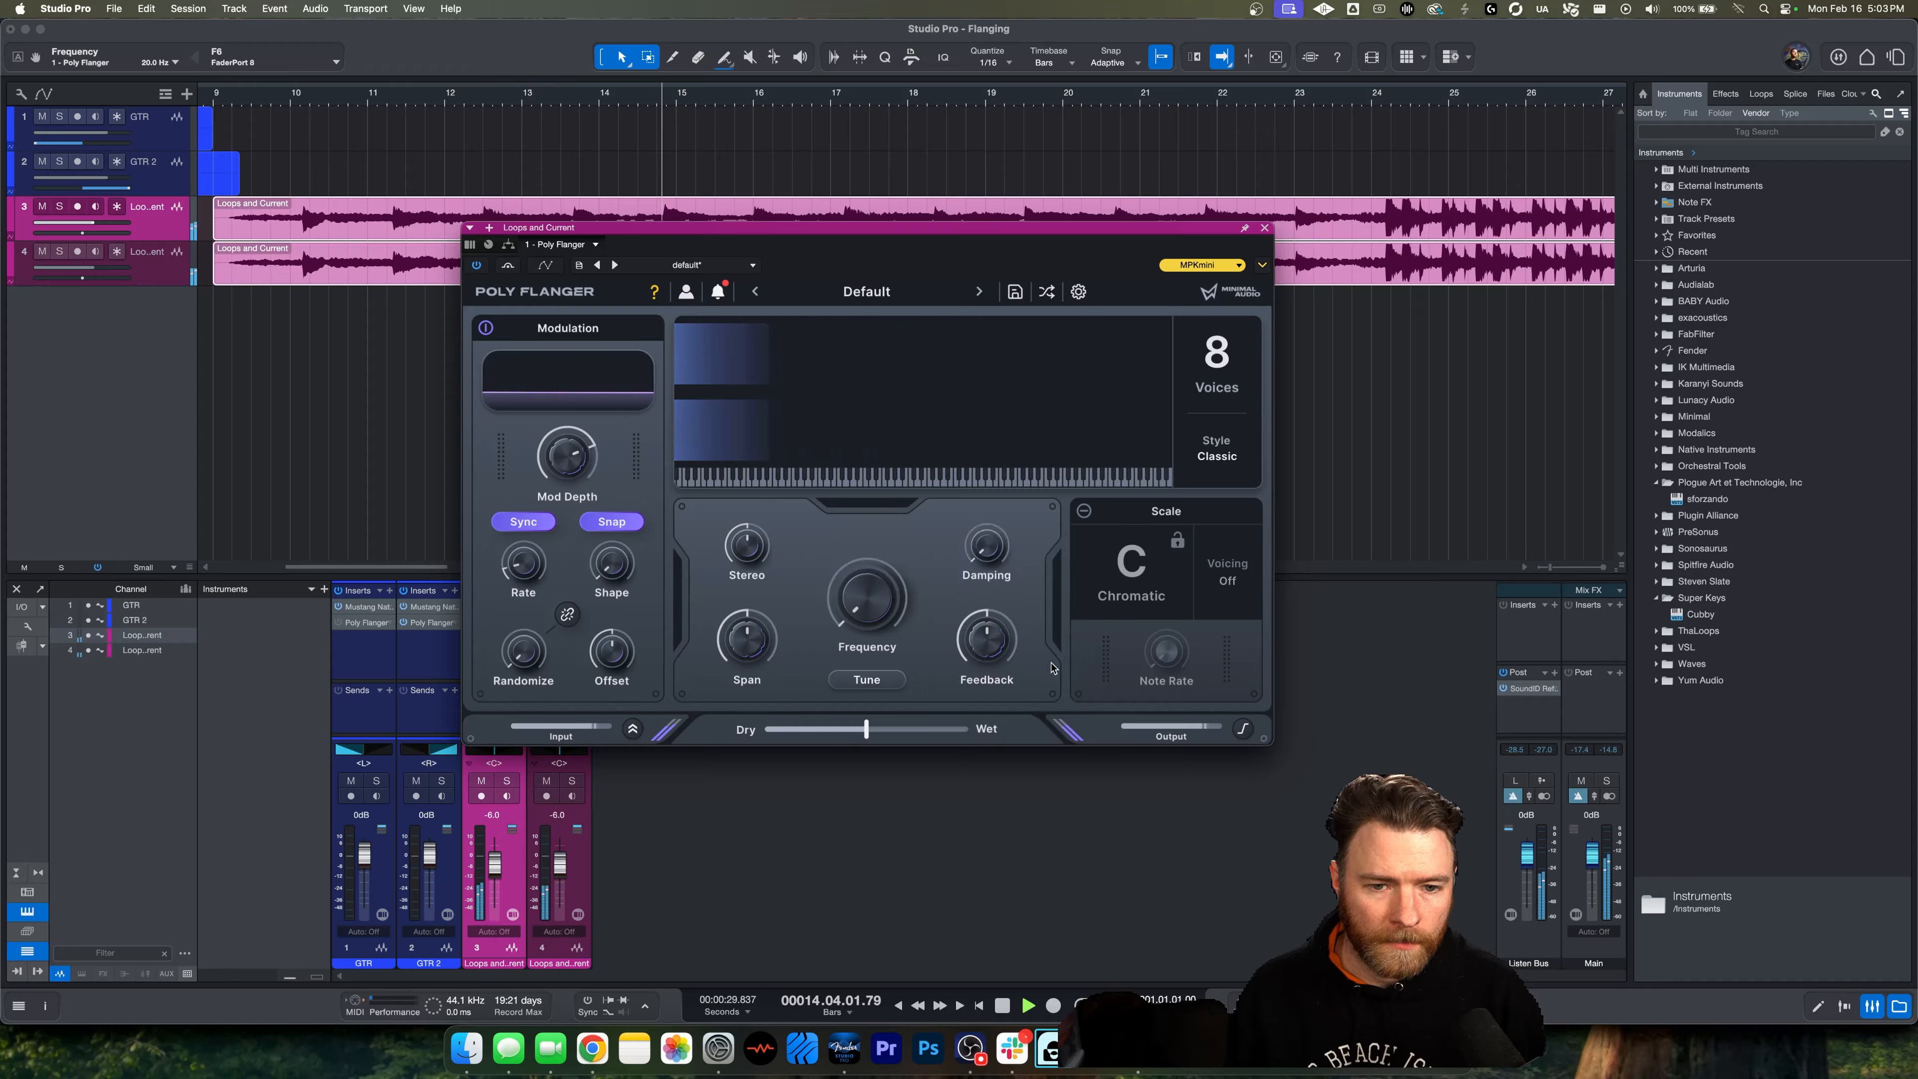
key("space")
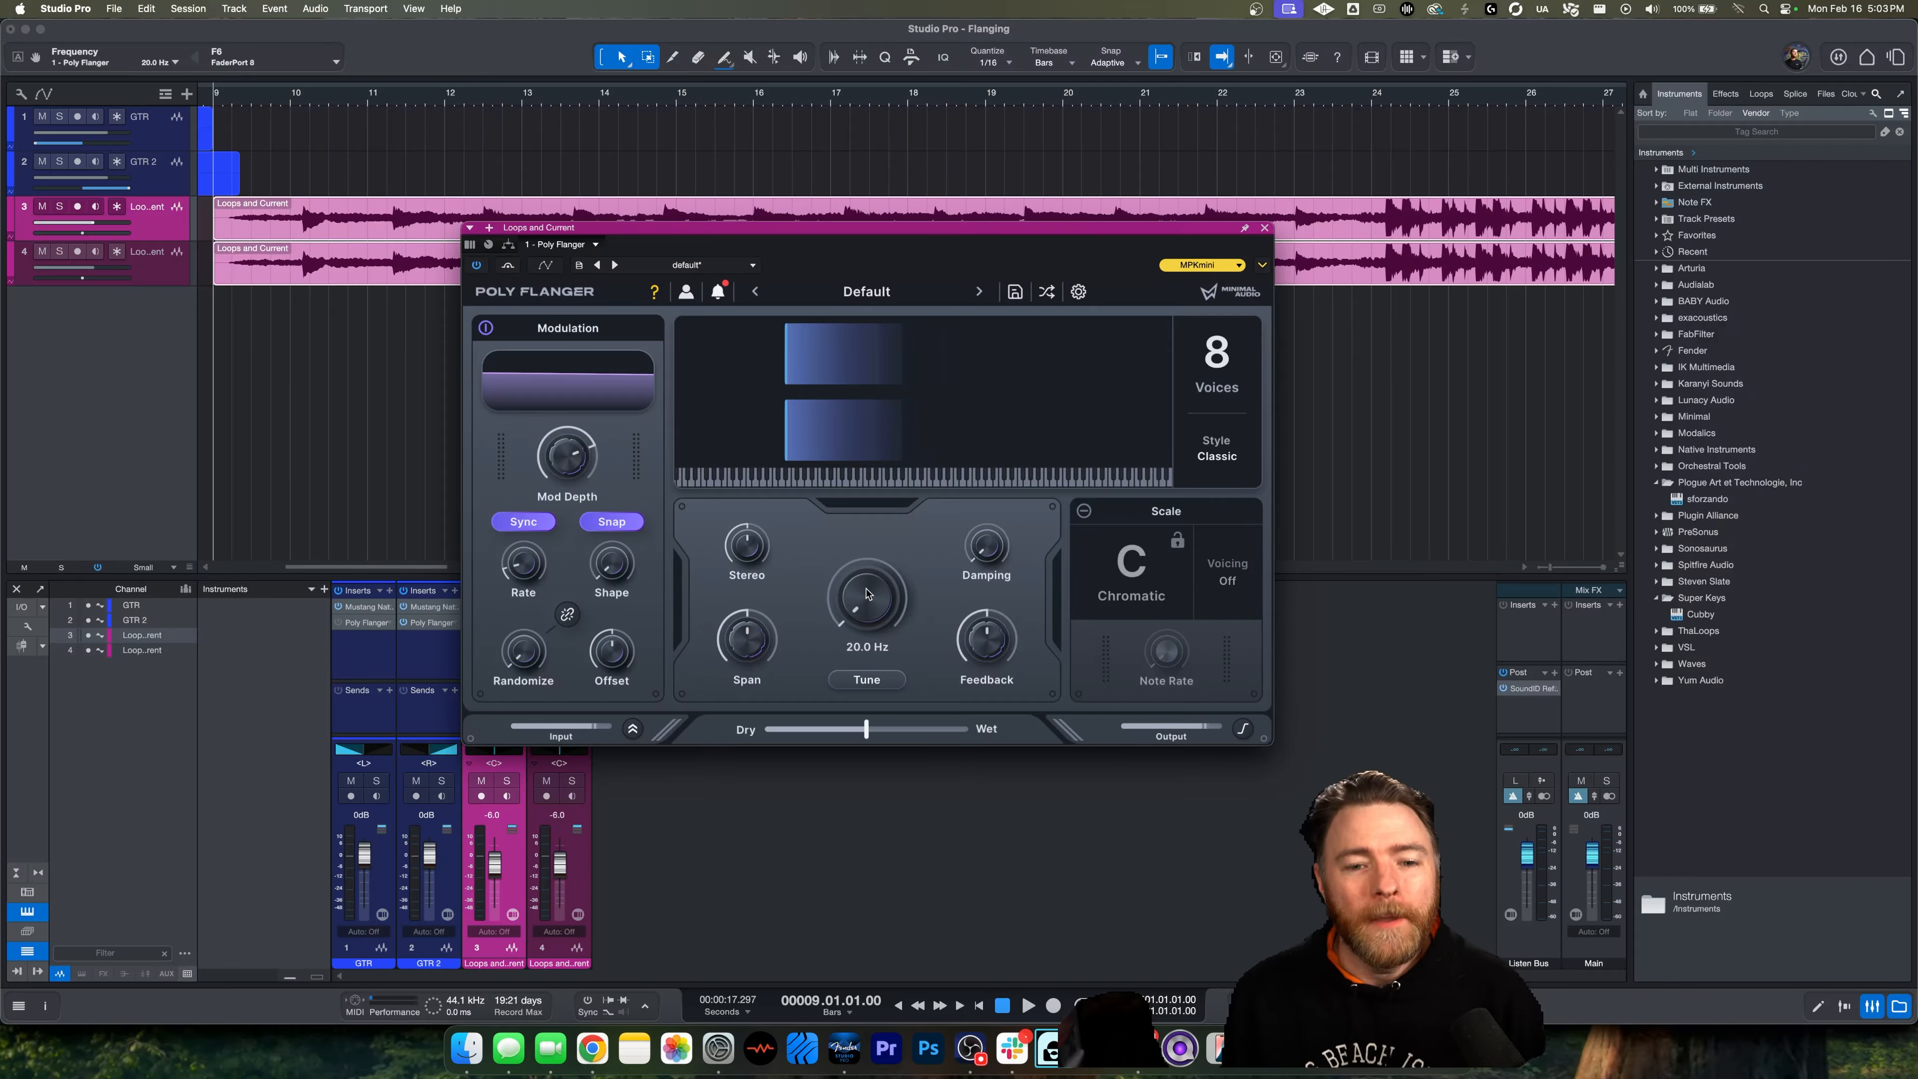
Raise Frequency to 20.0 kHz, bring it down to about 873 Hz, and toggle its note tuning
left_click_drag(867, 597, 889, 363)
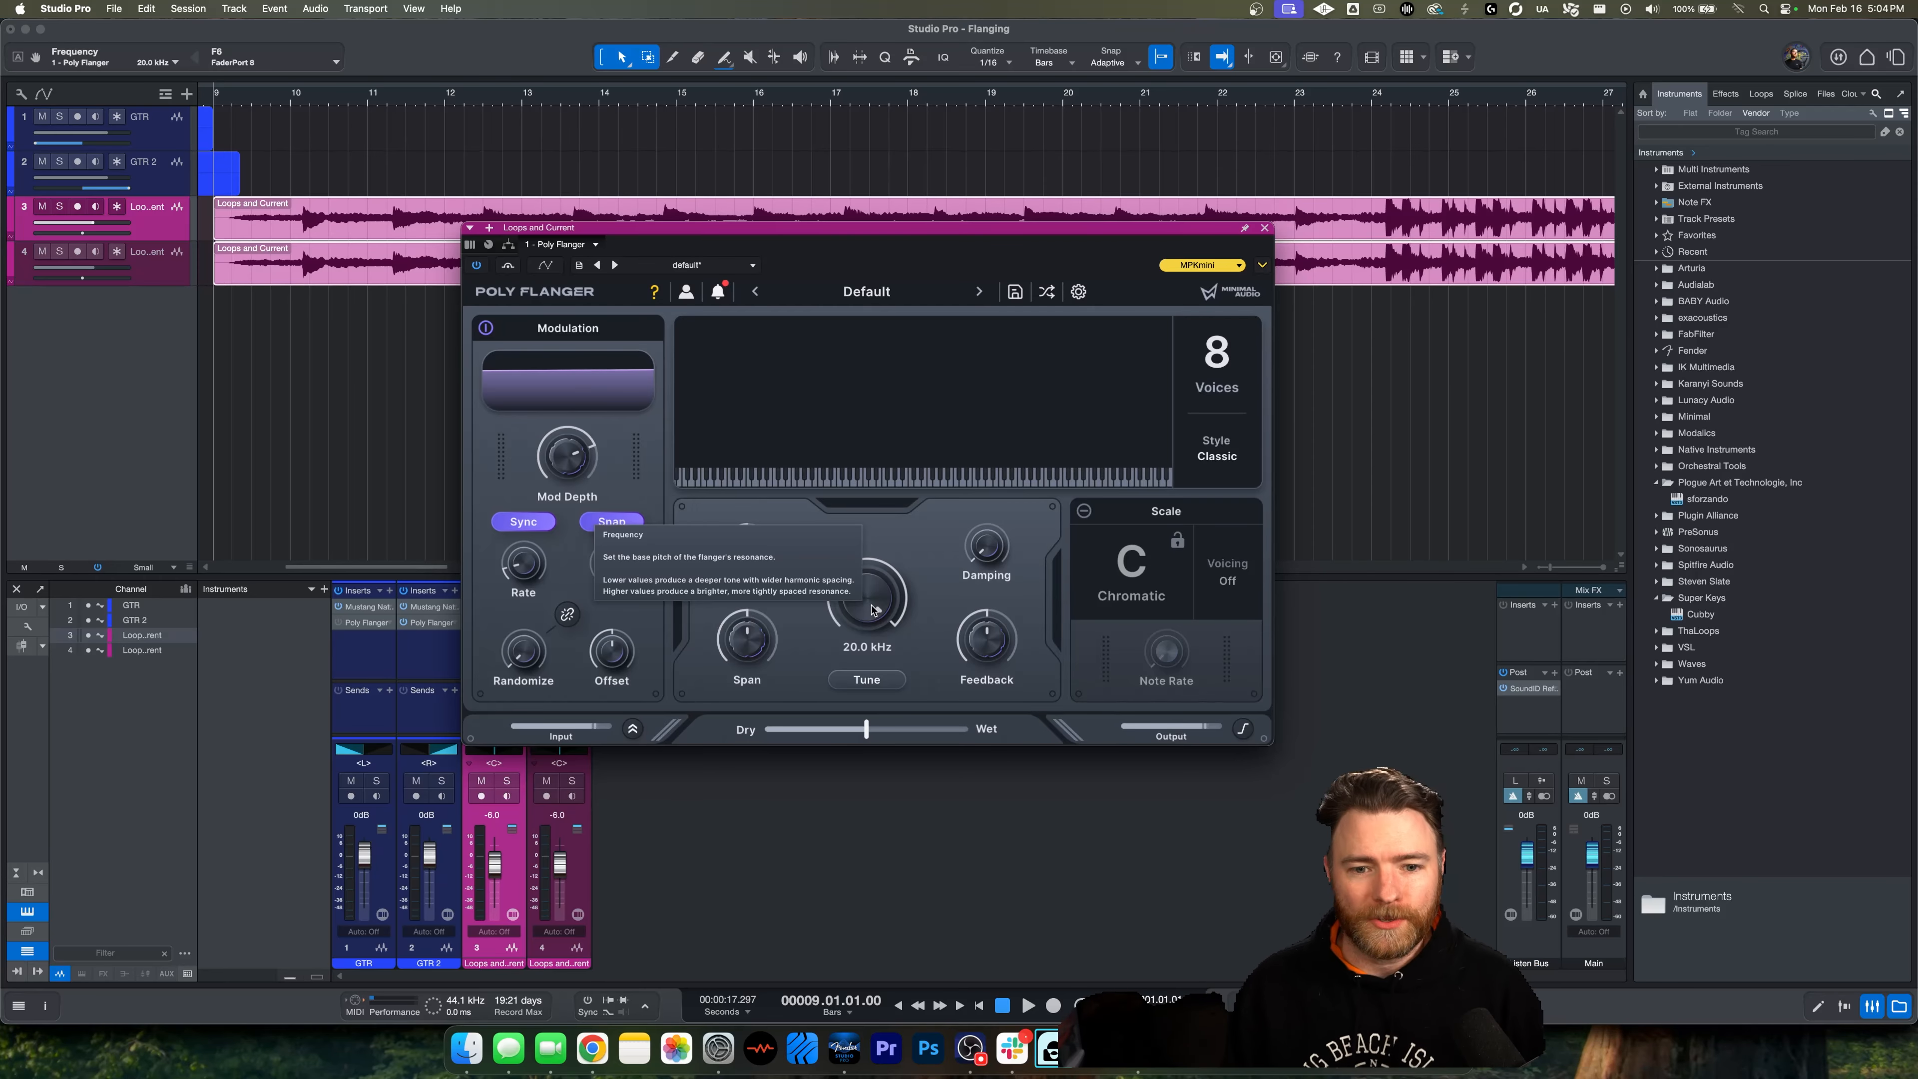
left_click_drag(872, 609, 873, 668)
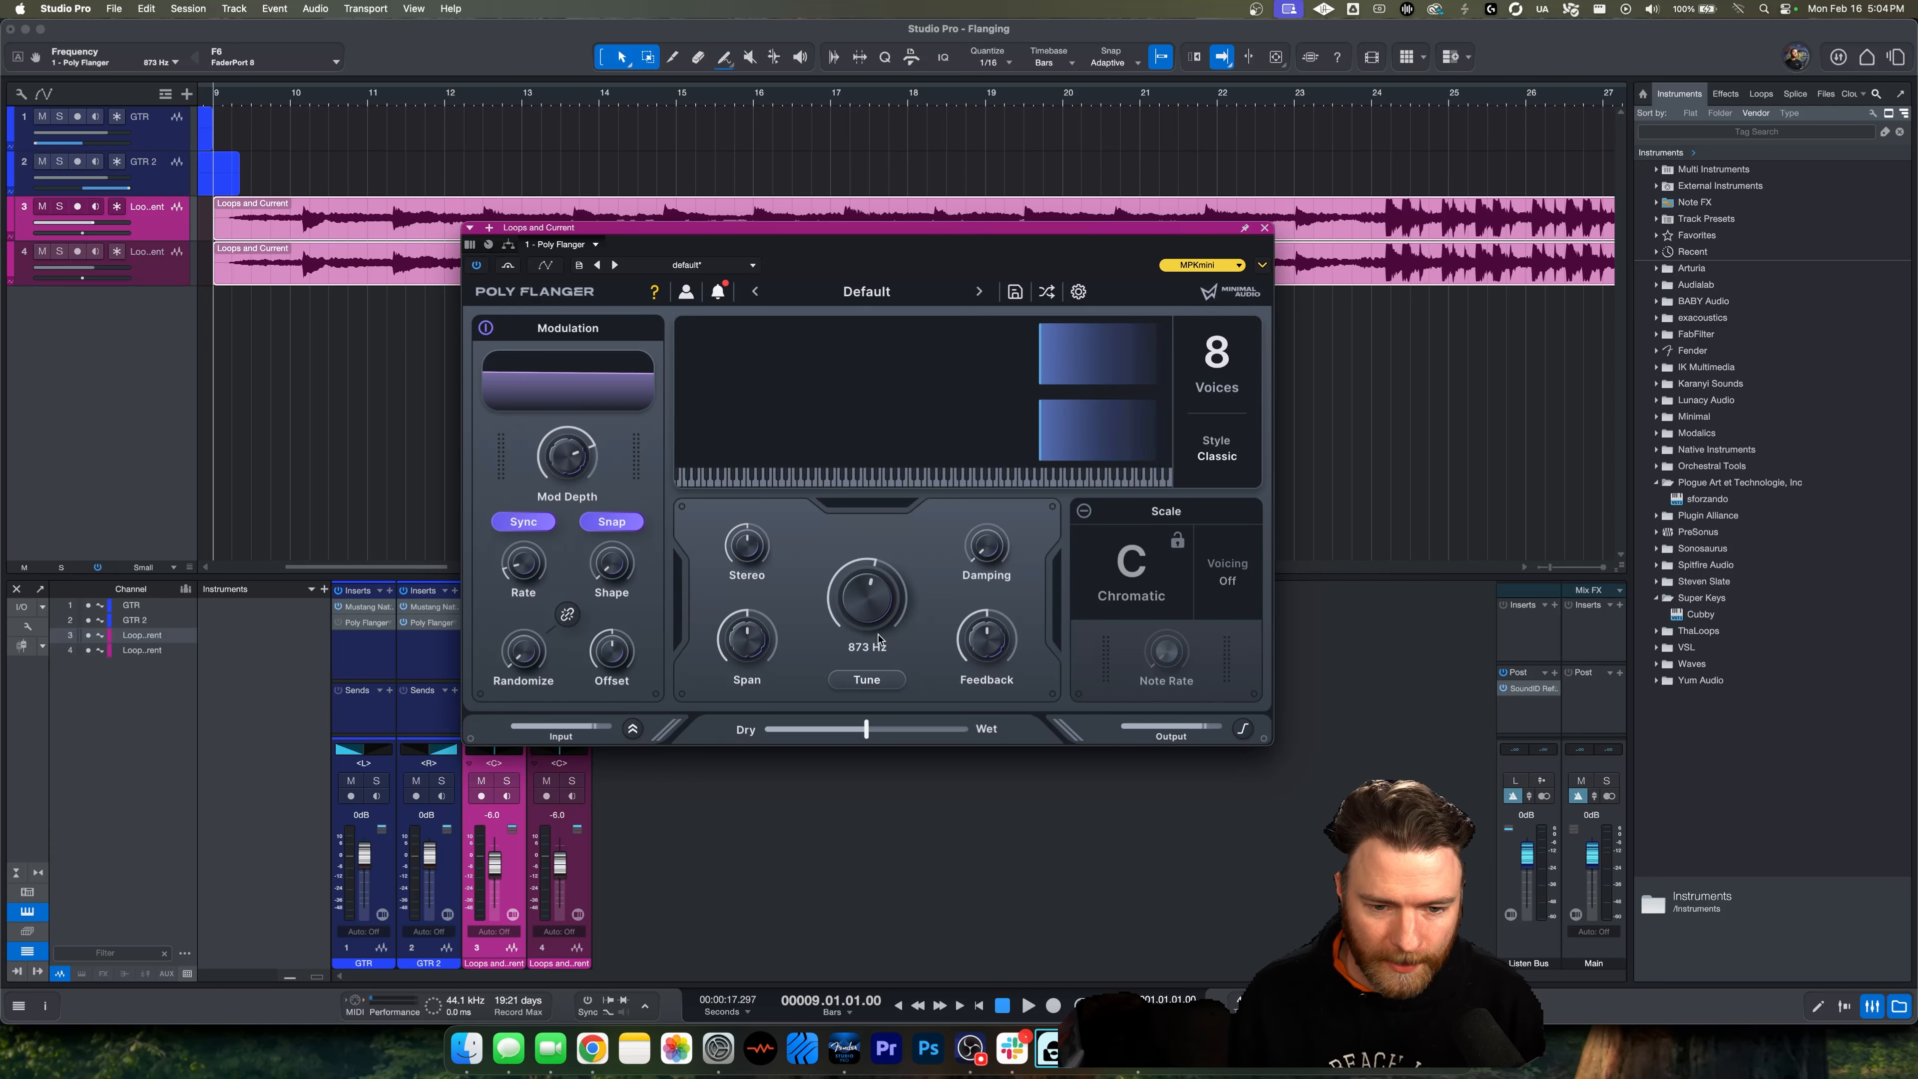
left_click(866, 680)
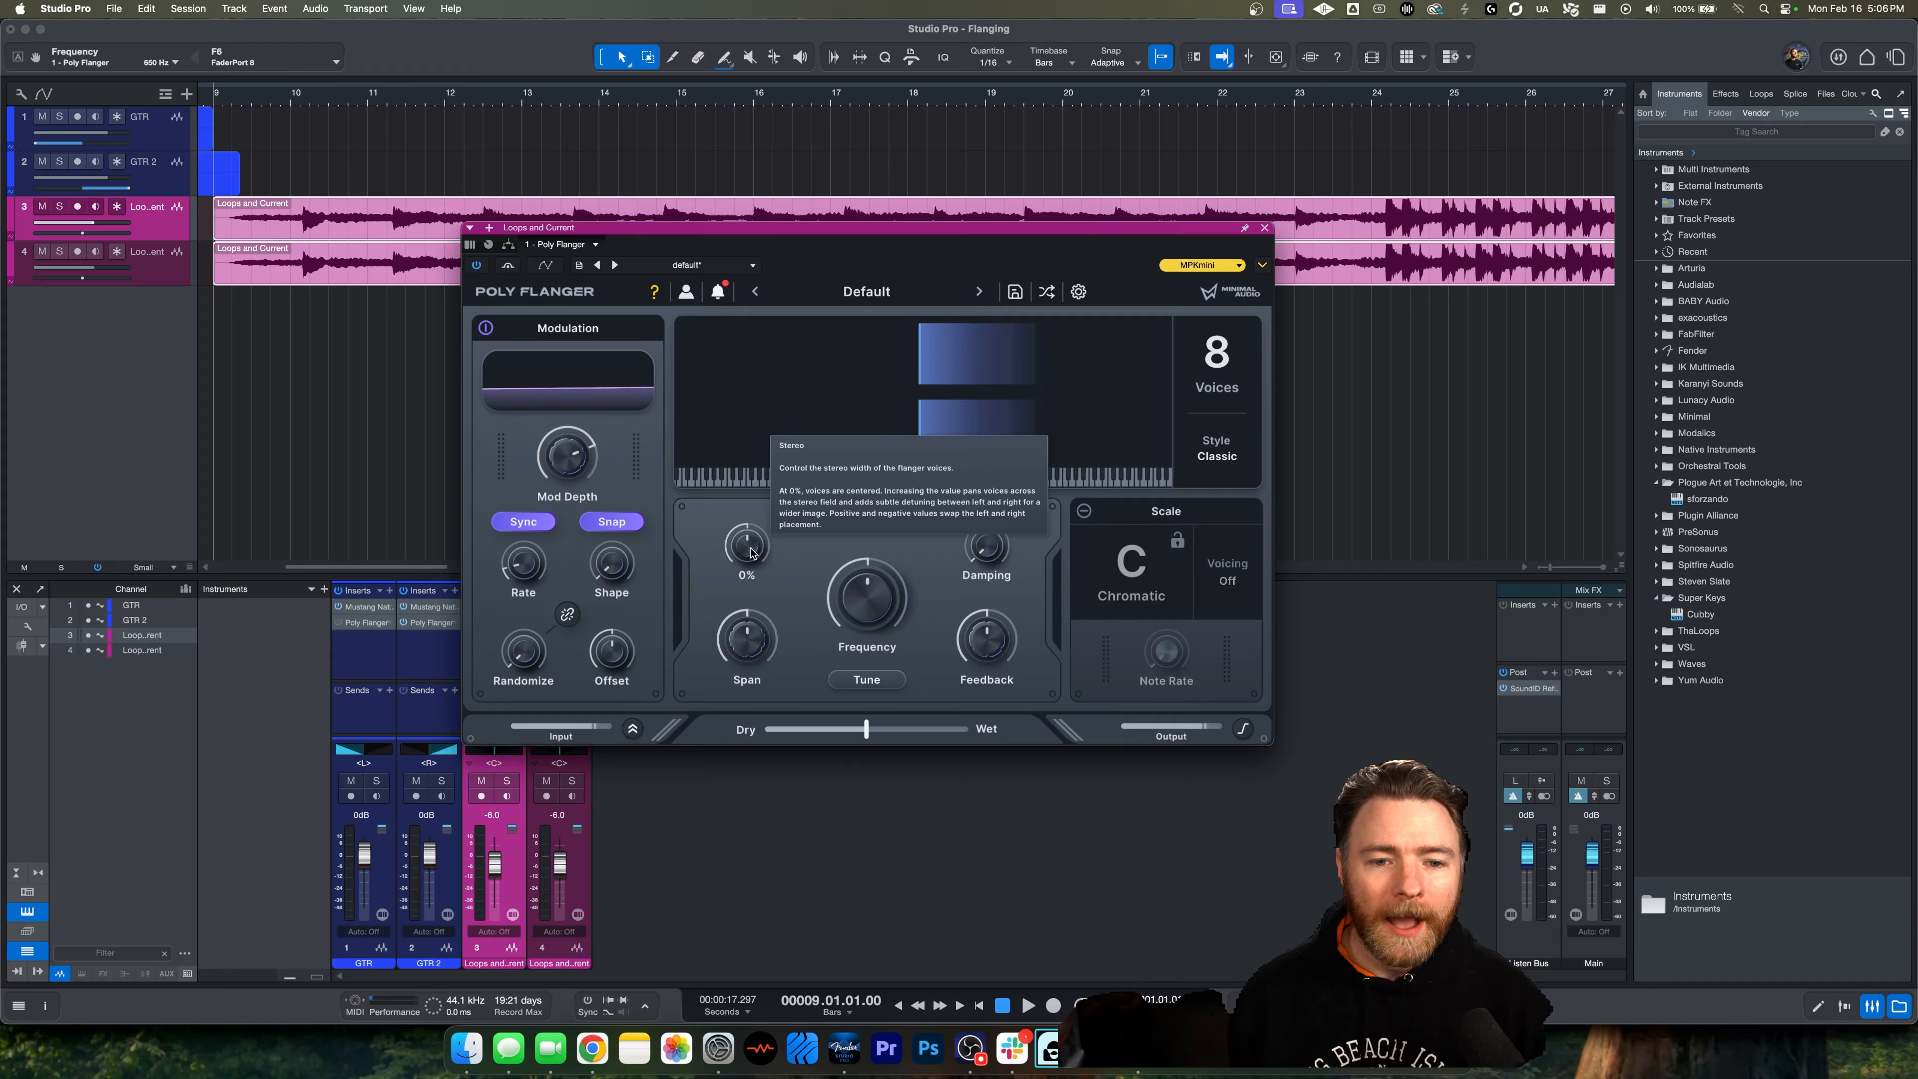
Set Stereo to -100% and Span near its maximum, and audition the loop while lowering Feedback to 32%
left_click_drag(752, 552, 724, 727)
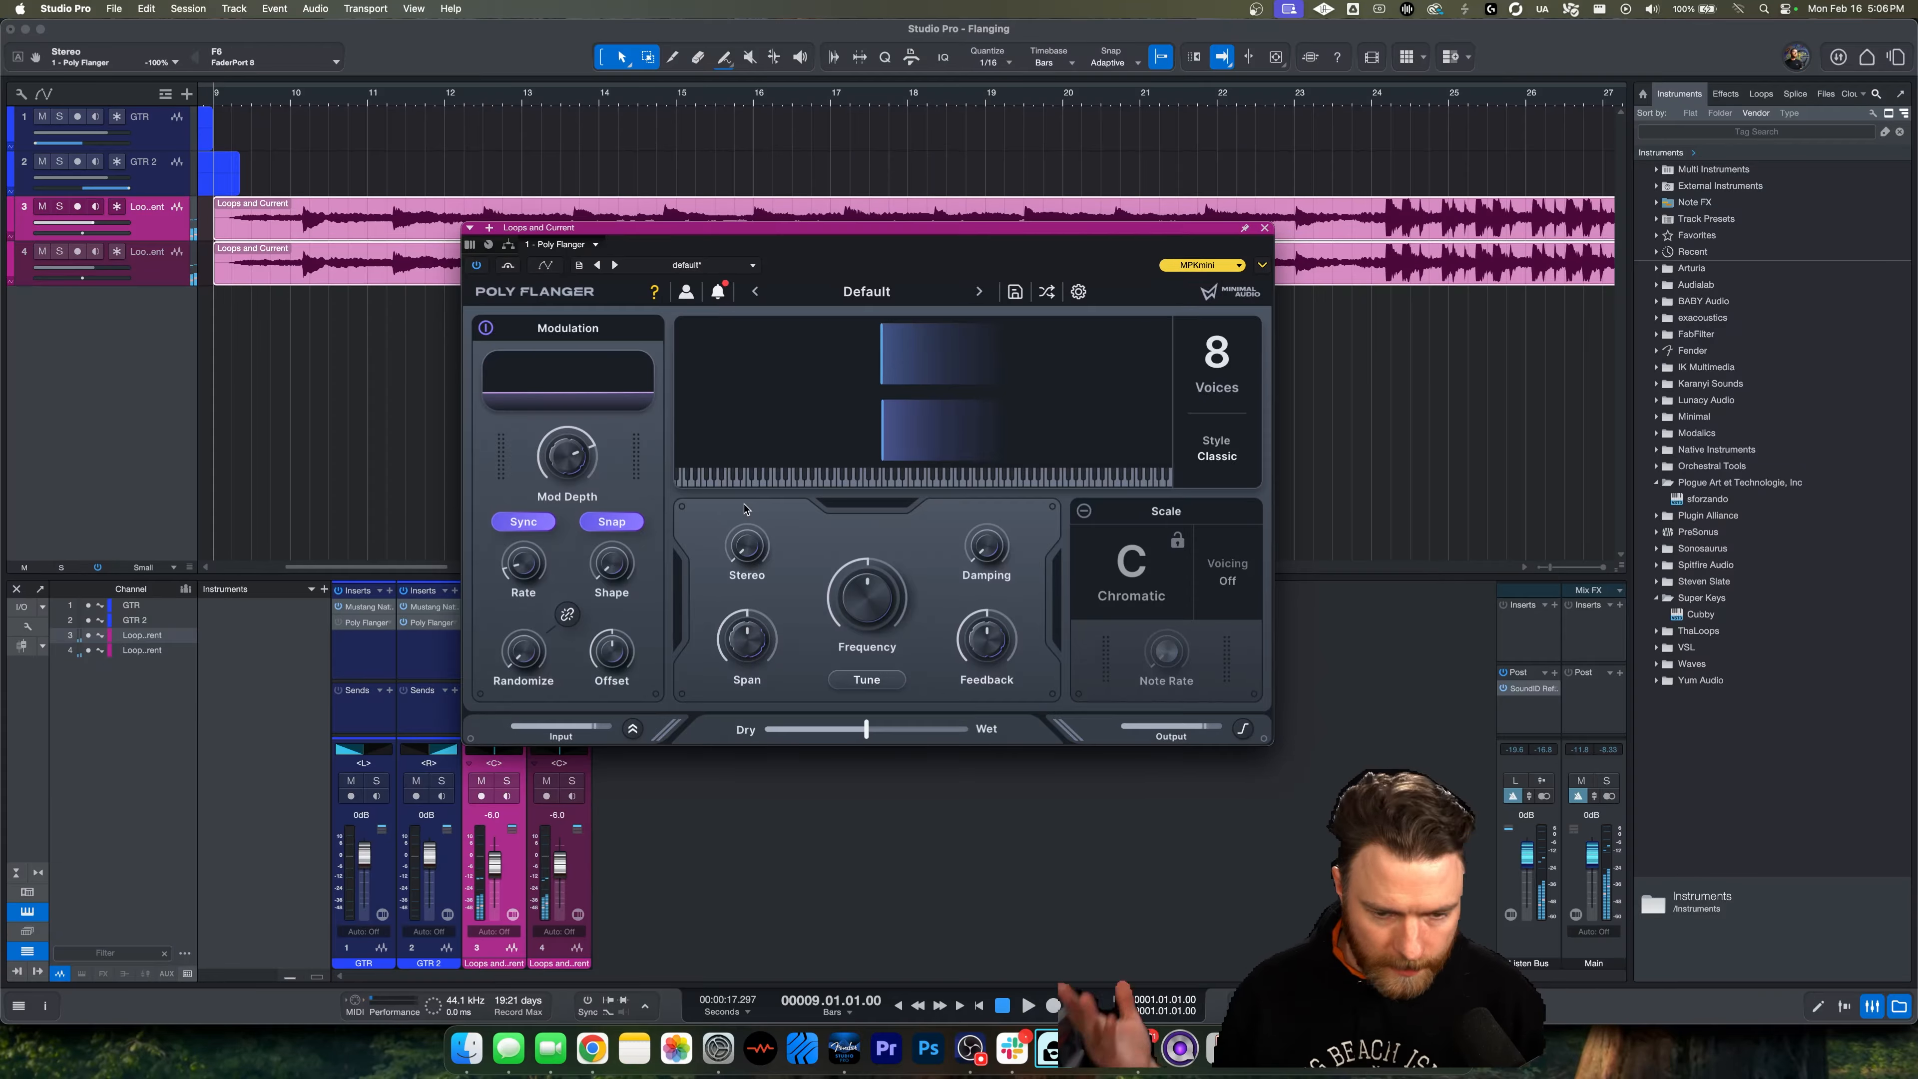
key("space")
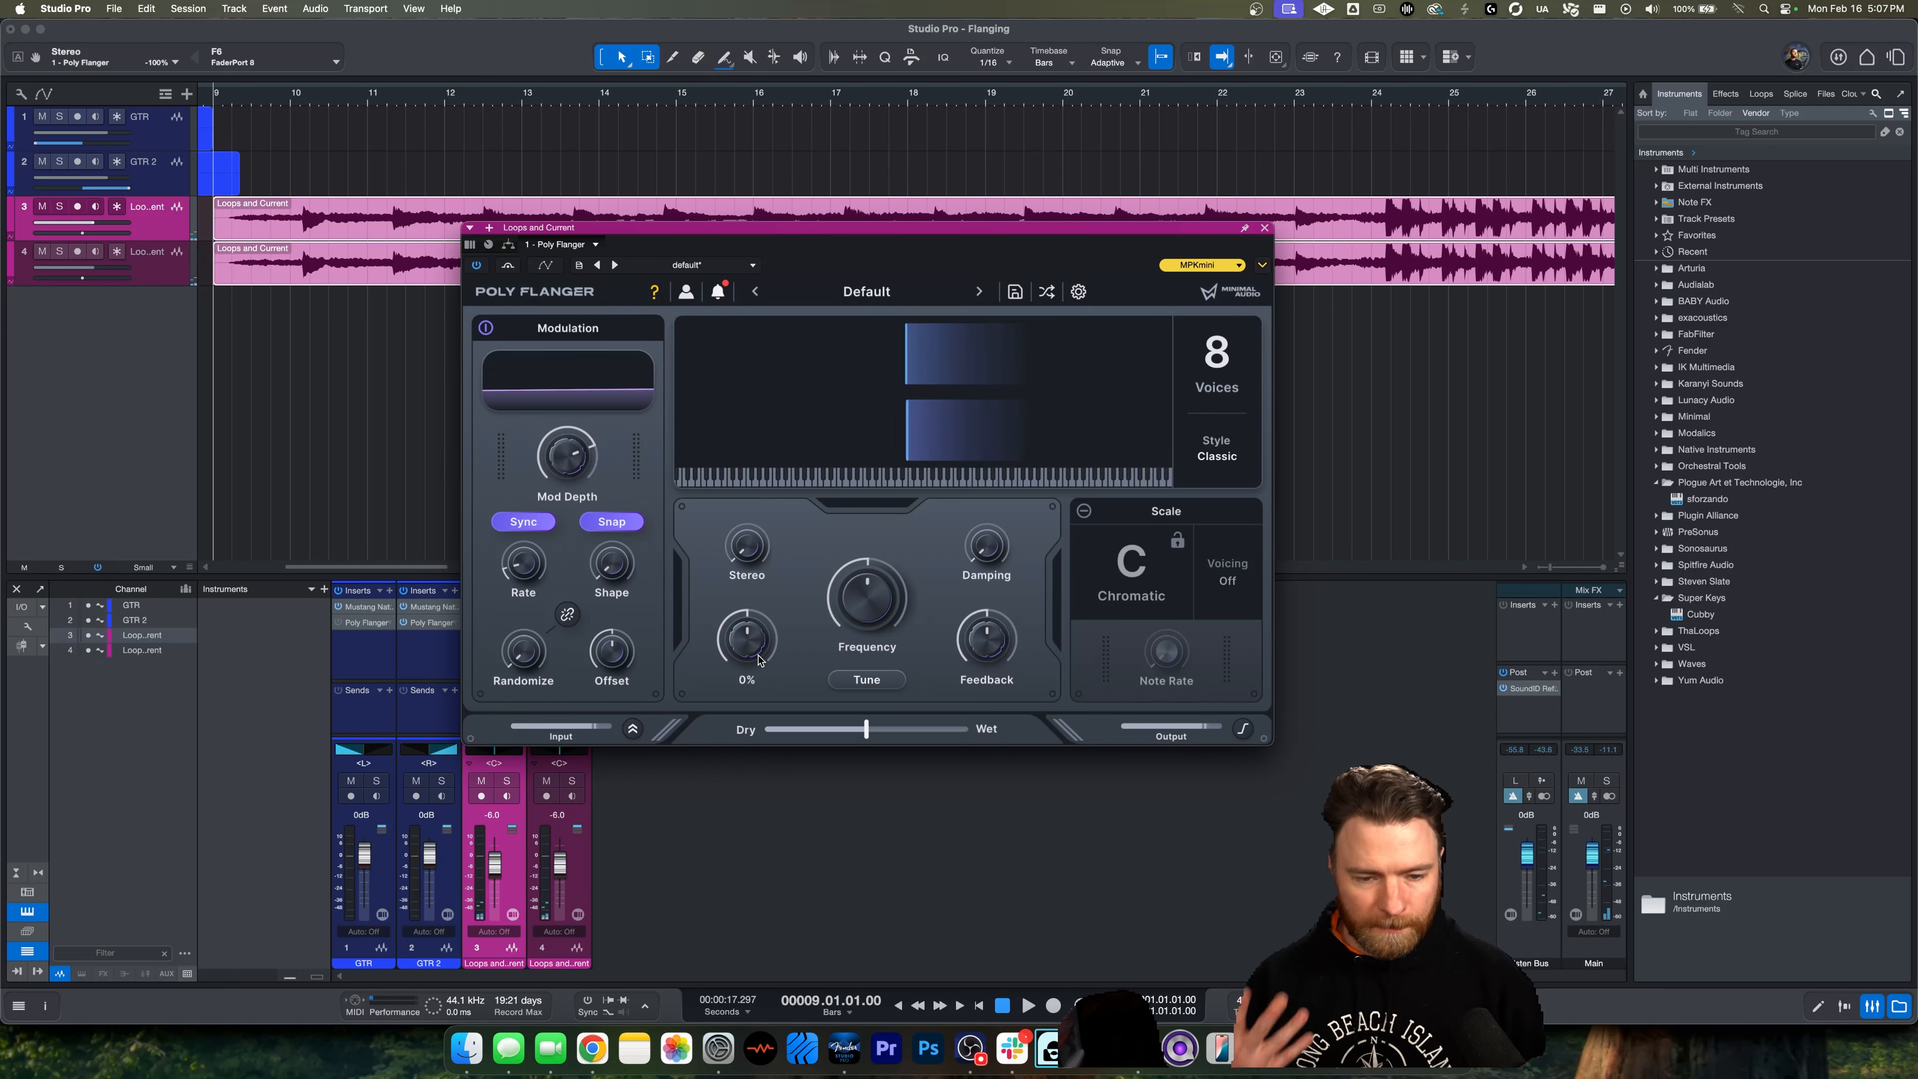
mouse_move(758, 660)
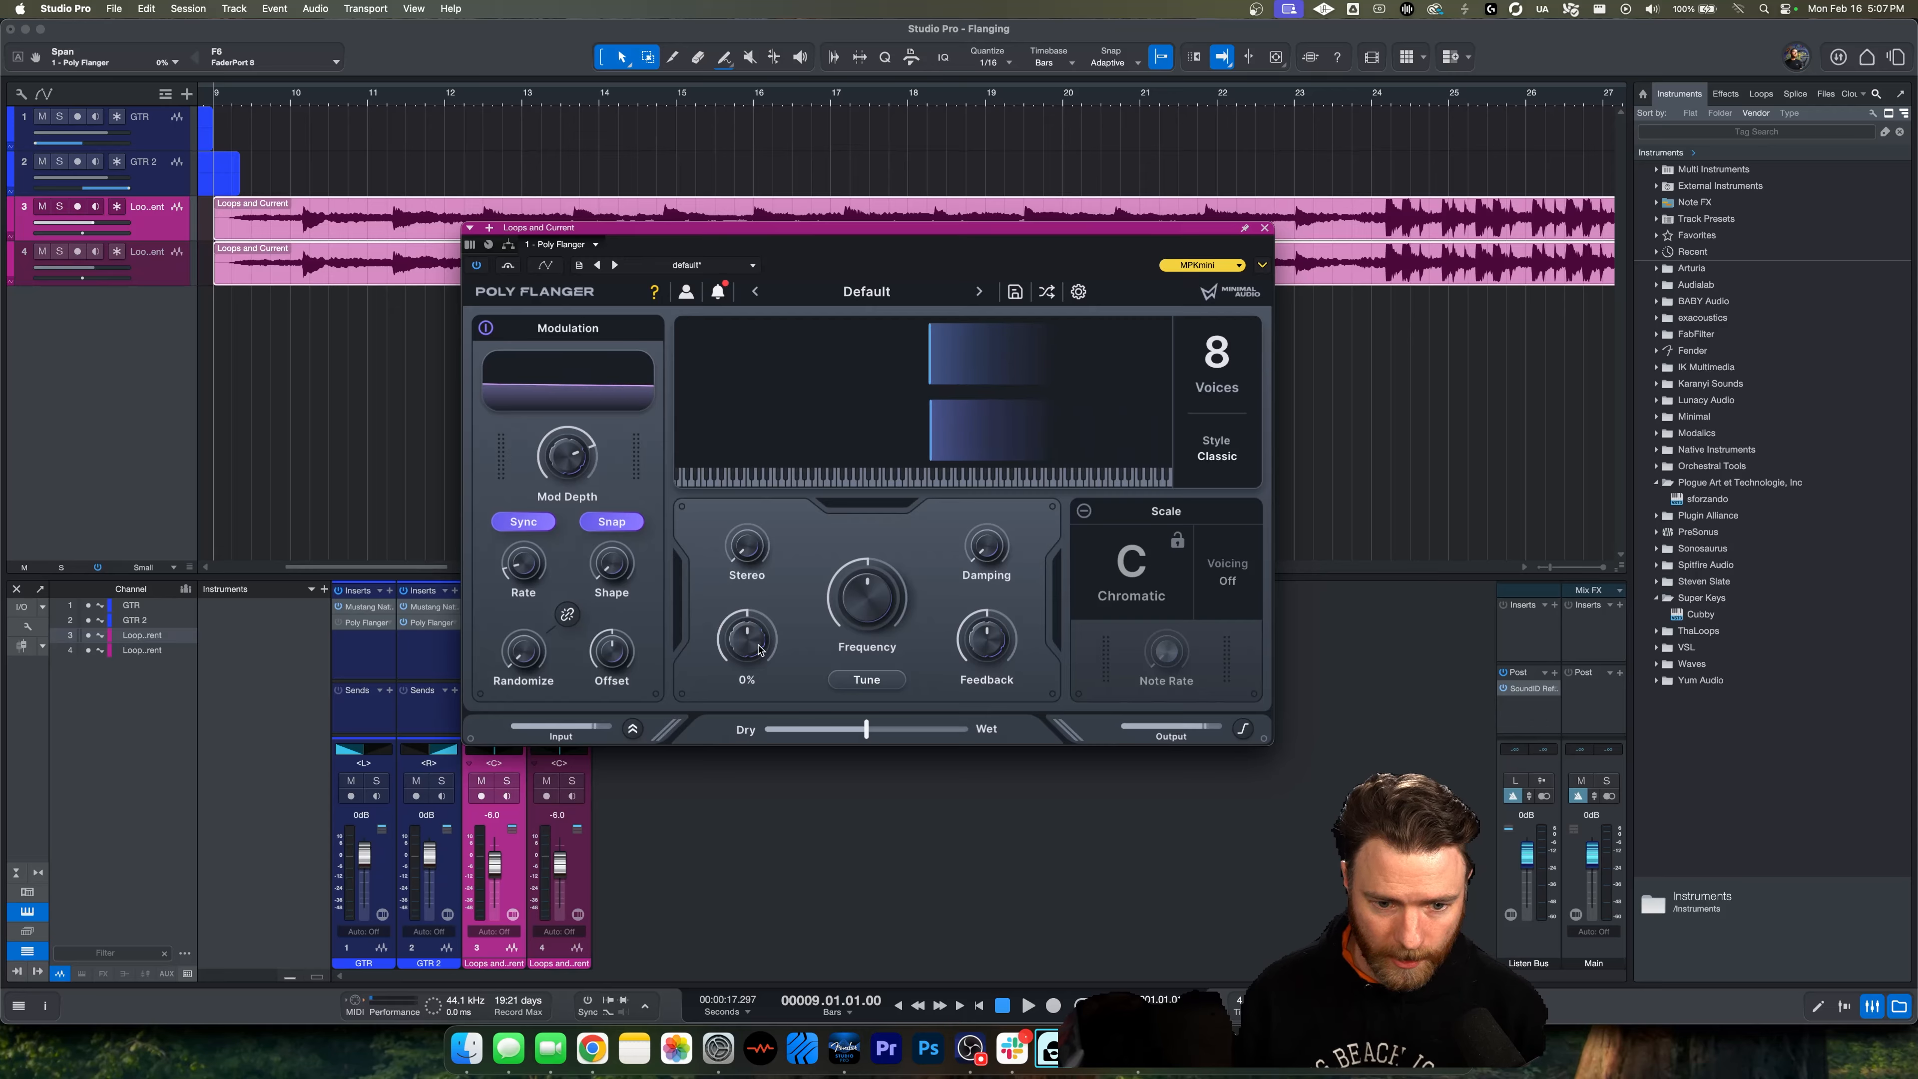
left_click_drag(755, 641, 762, 555)
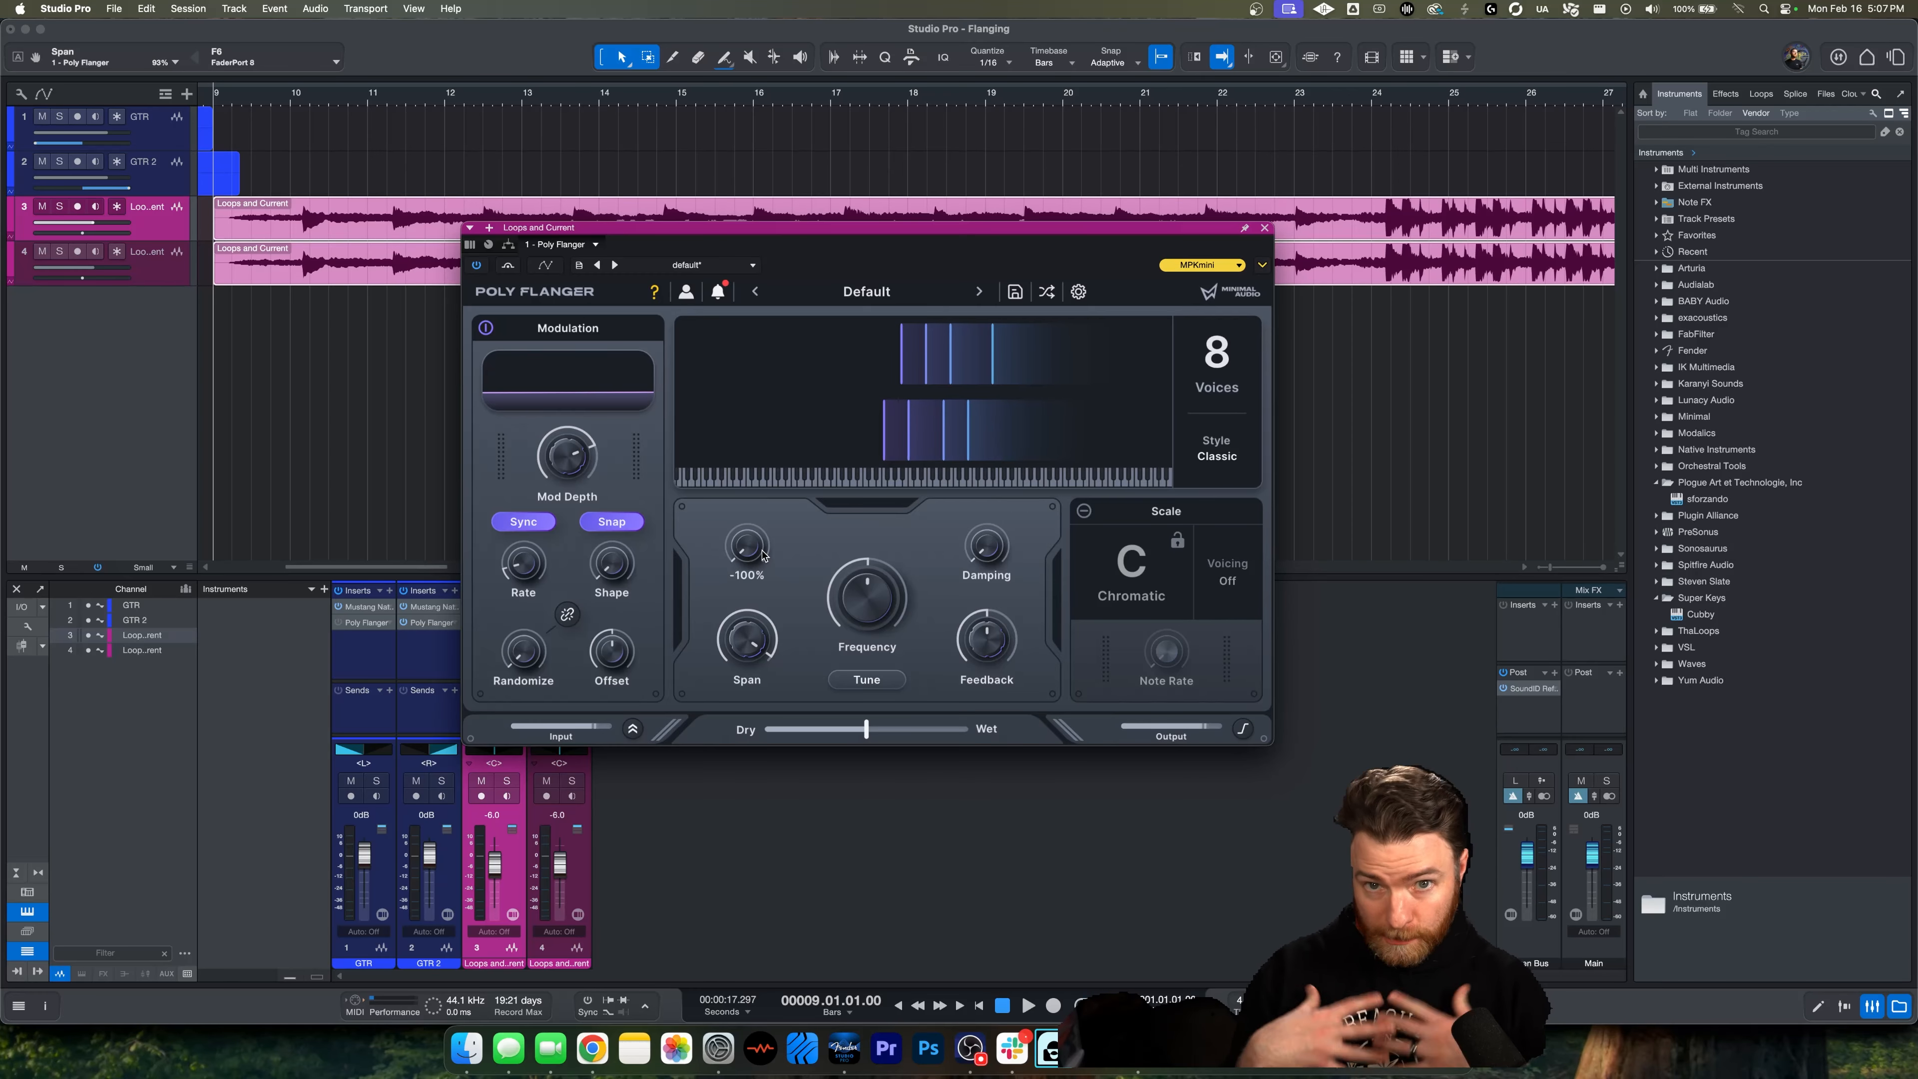
key("space")
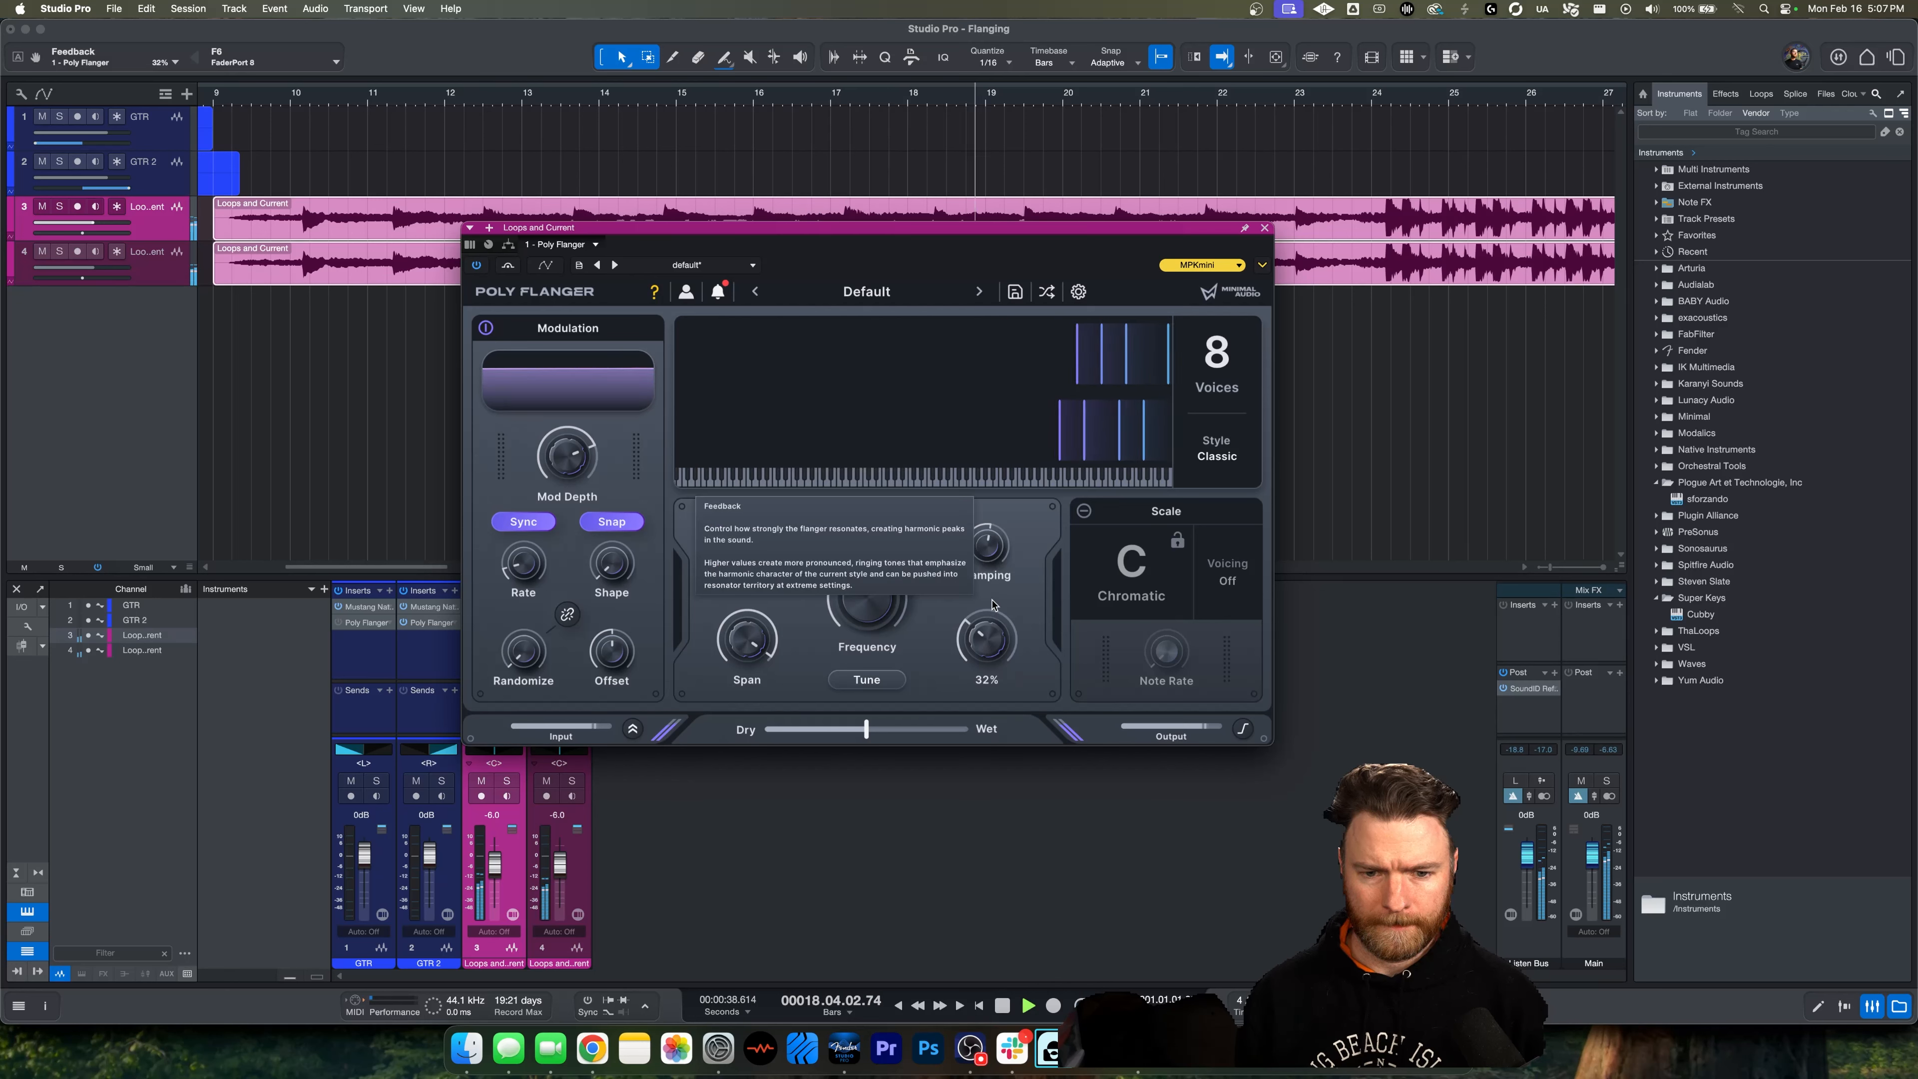
key("space")
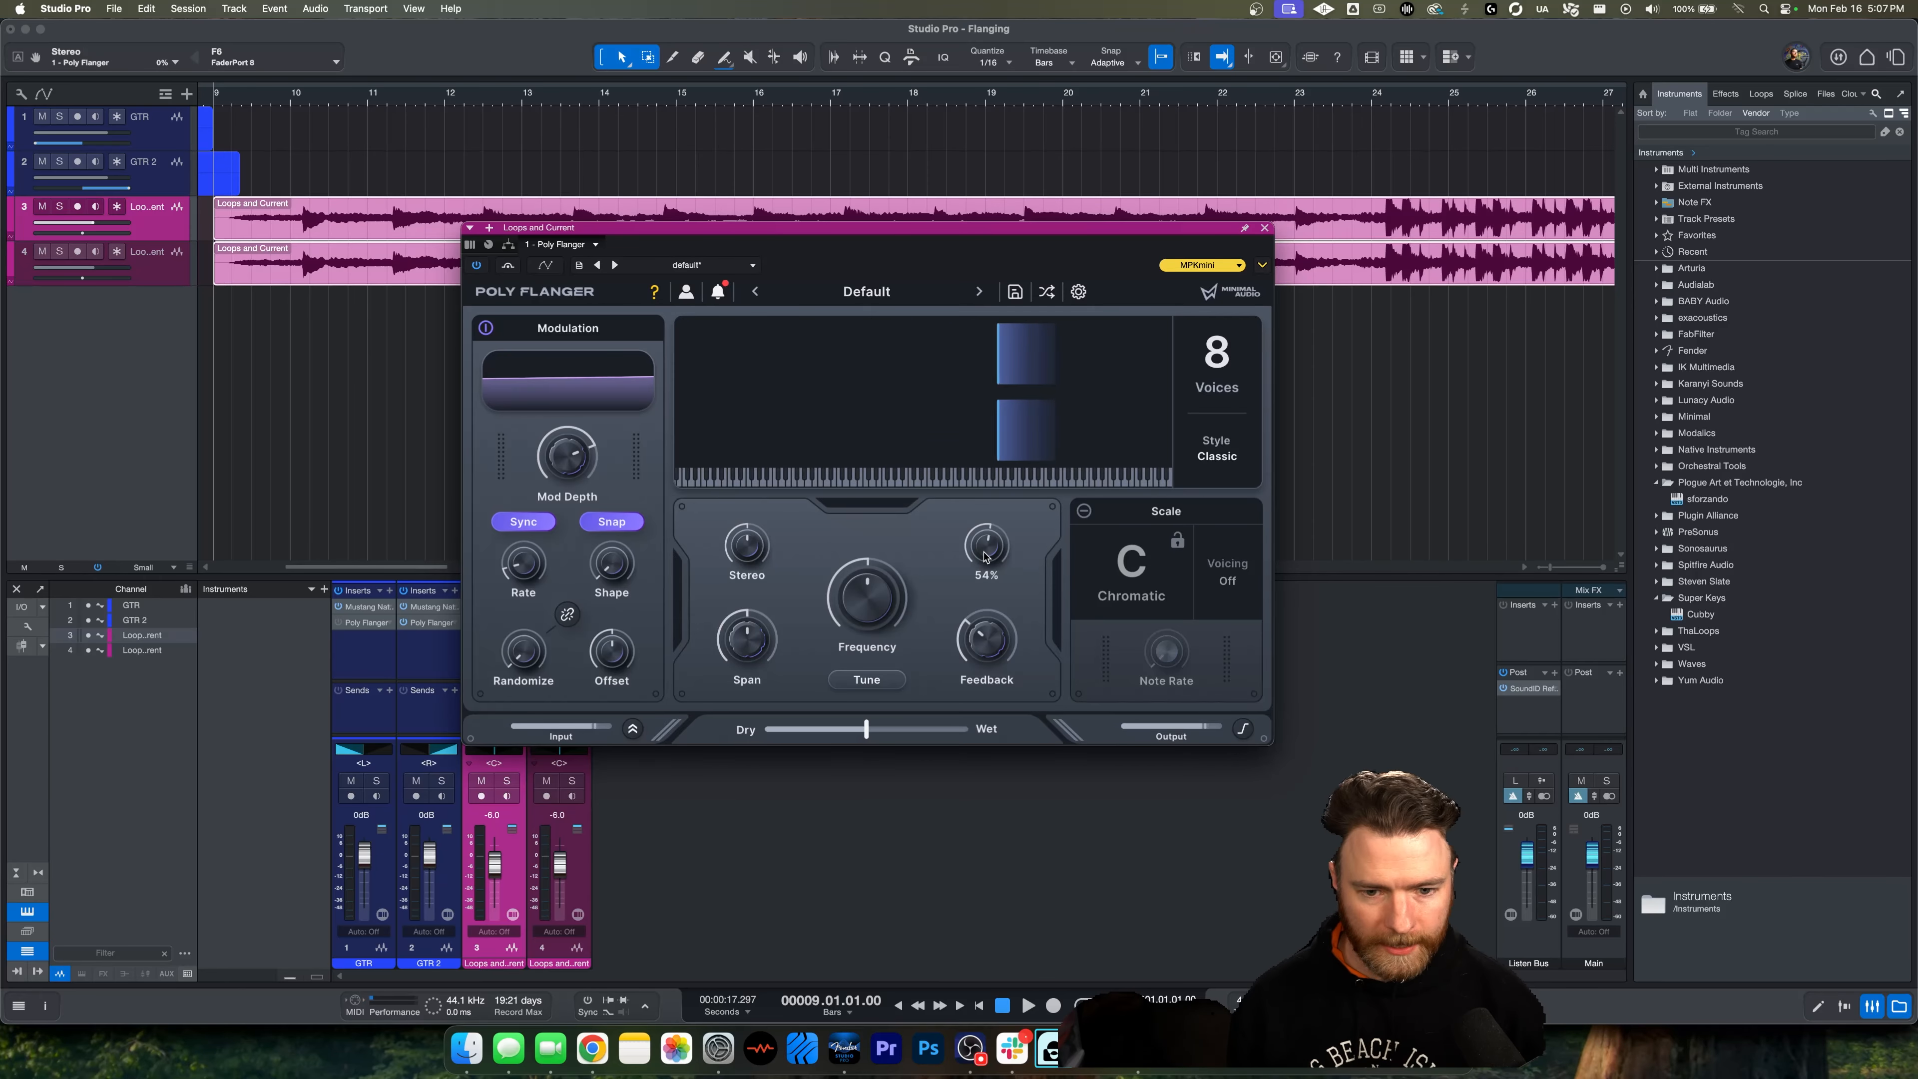
Lower Damping to 0% and reset Feedback to its default
mouse_move(989, 553)
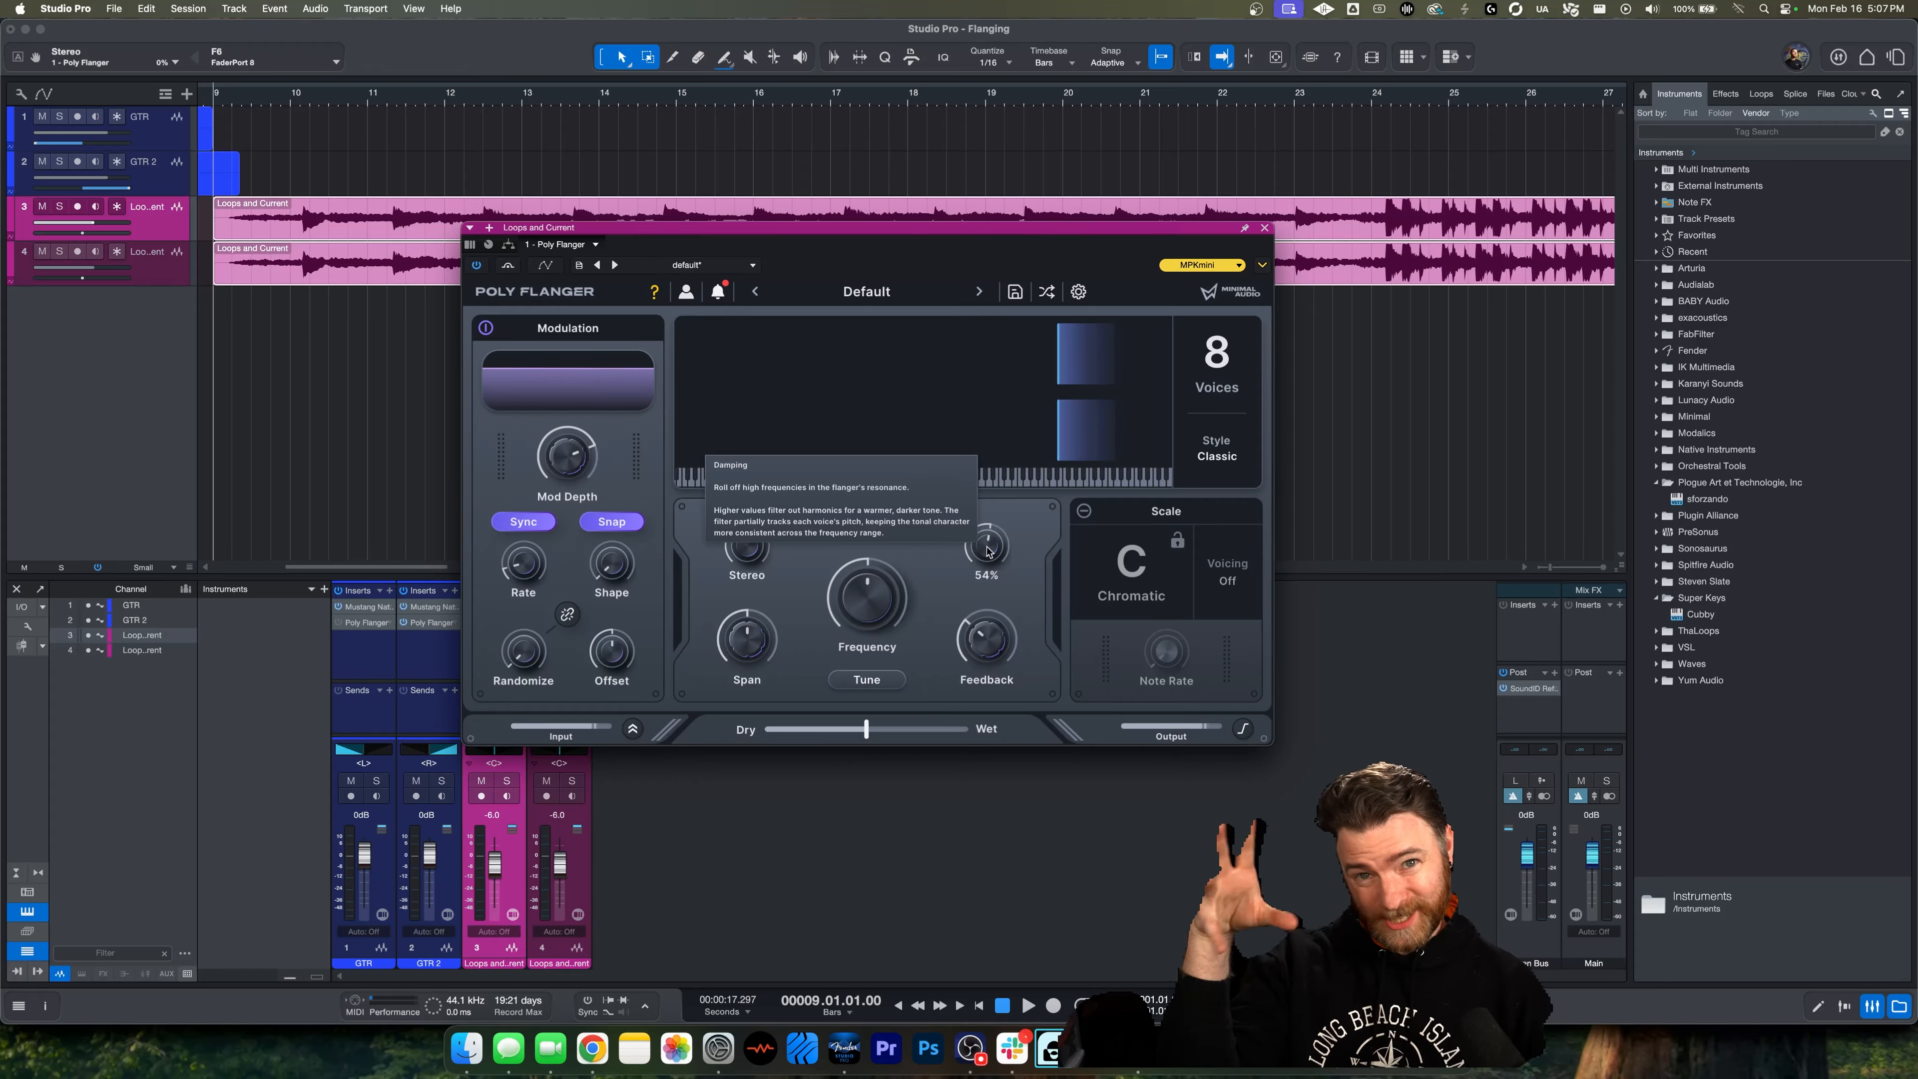
left_click_drag(993, 534, 991, 682)
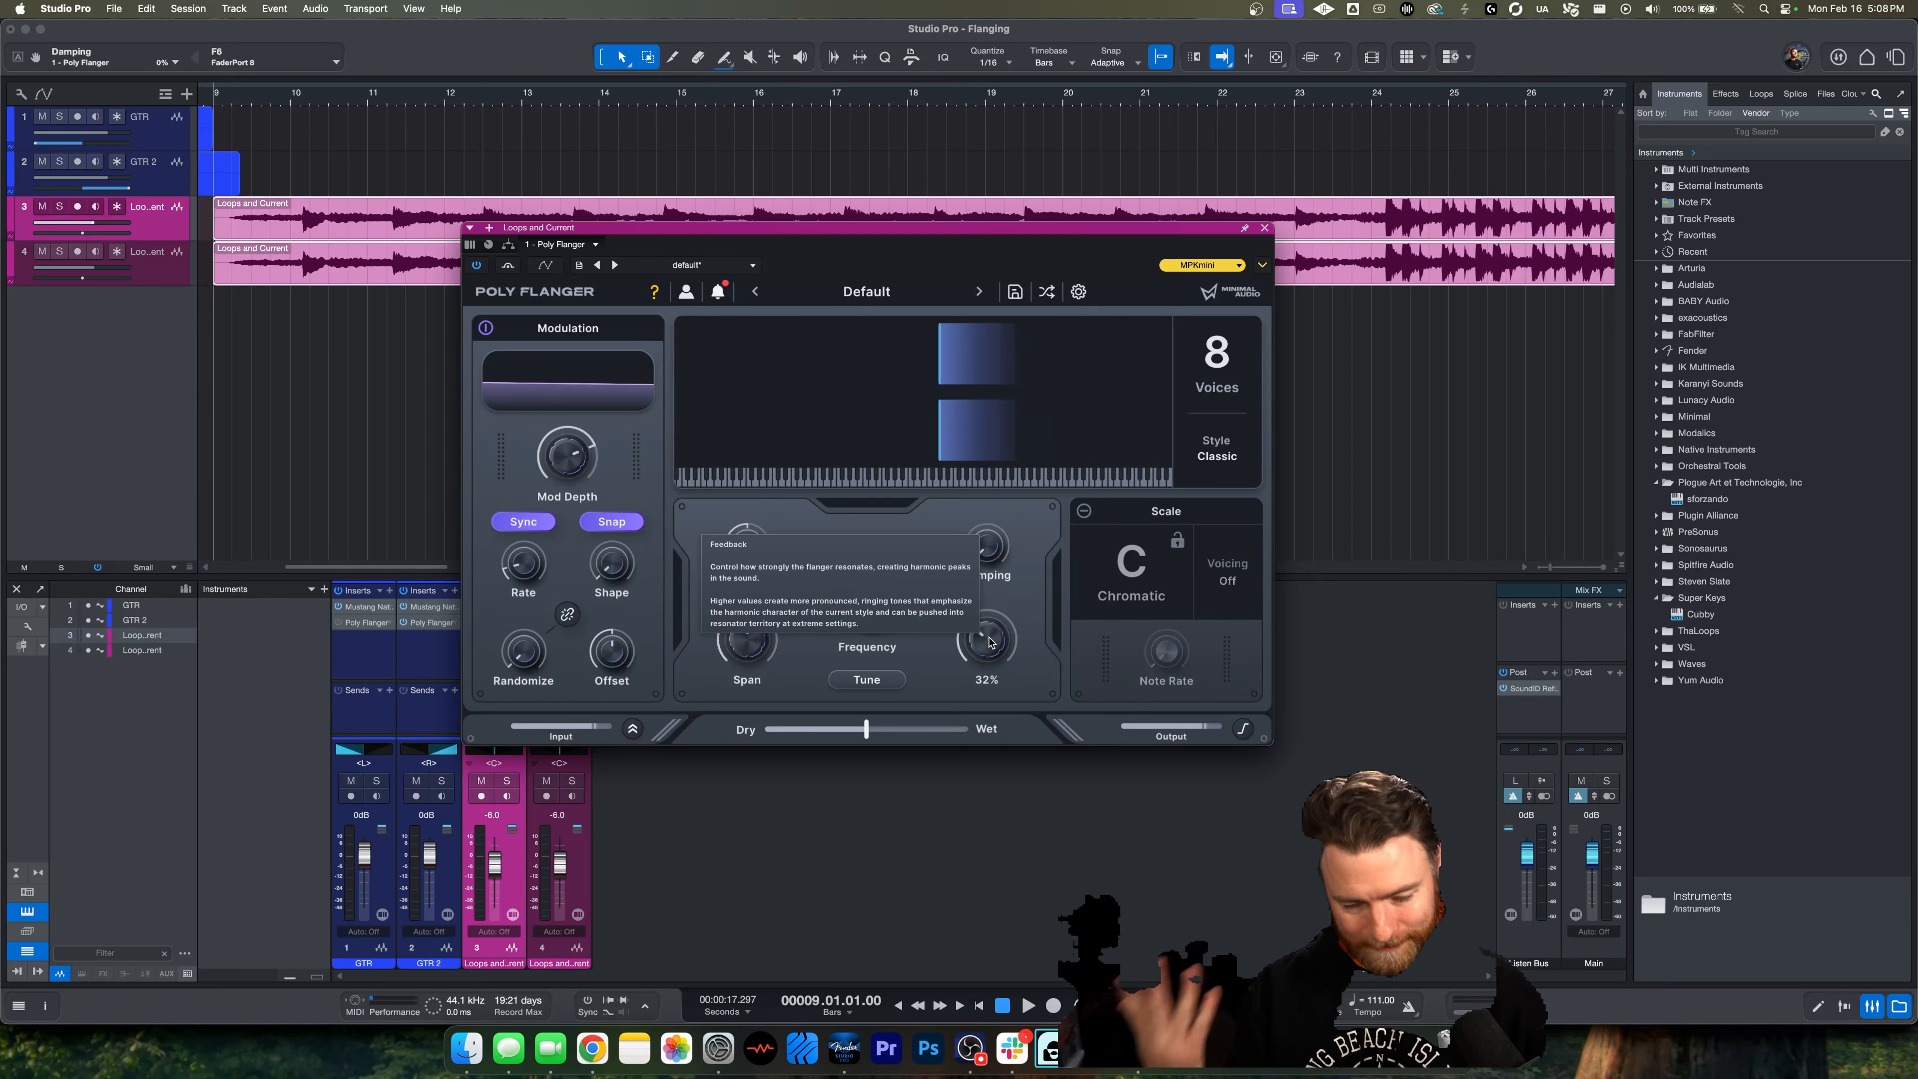
double_click(996, 652)
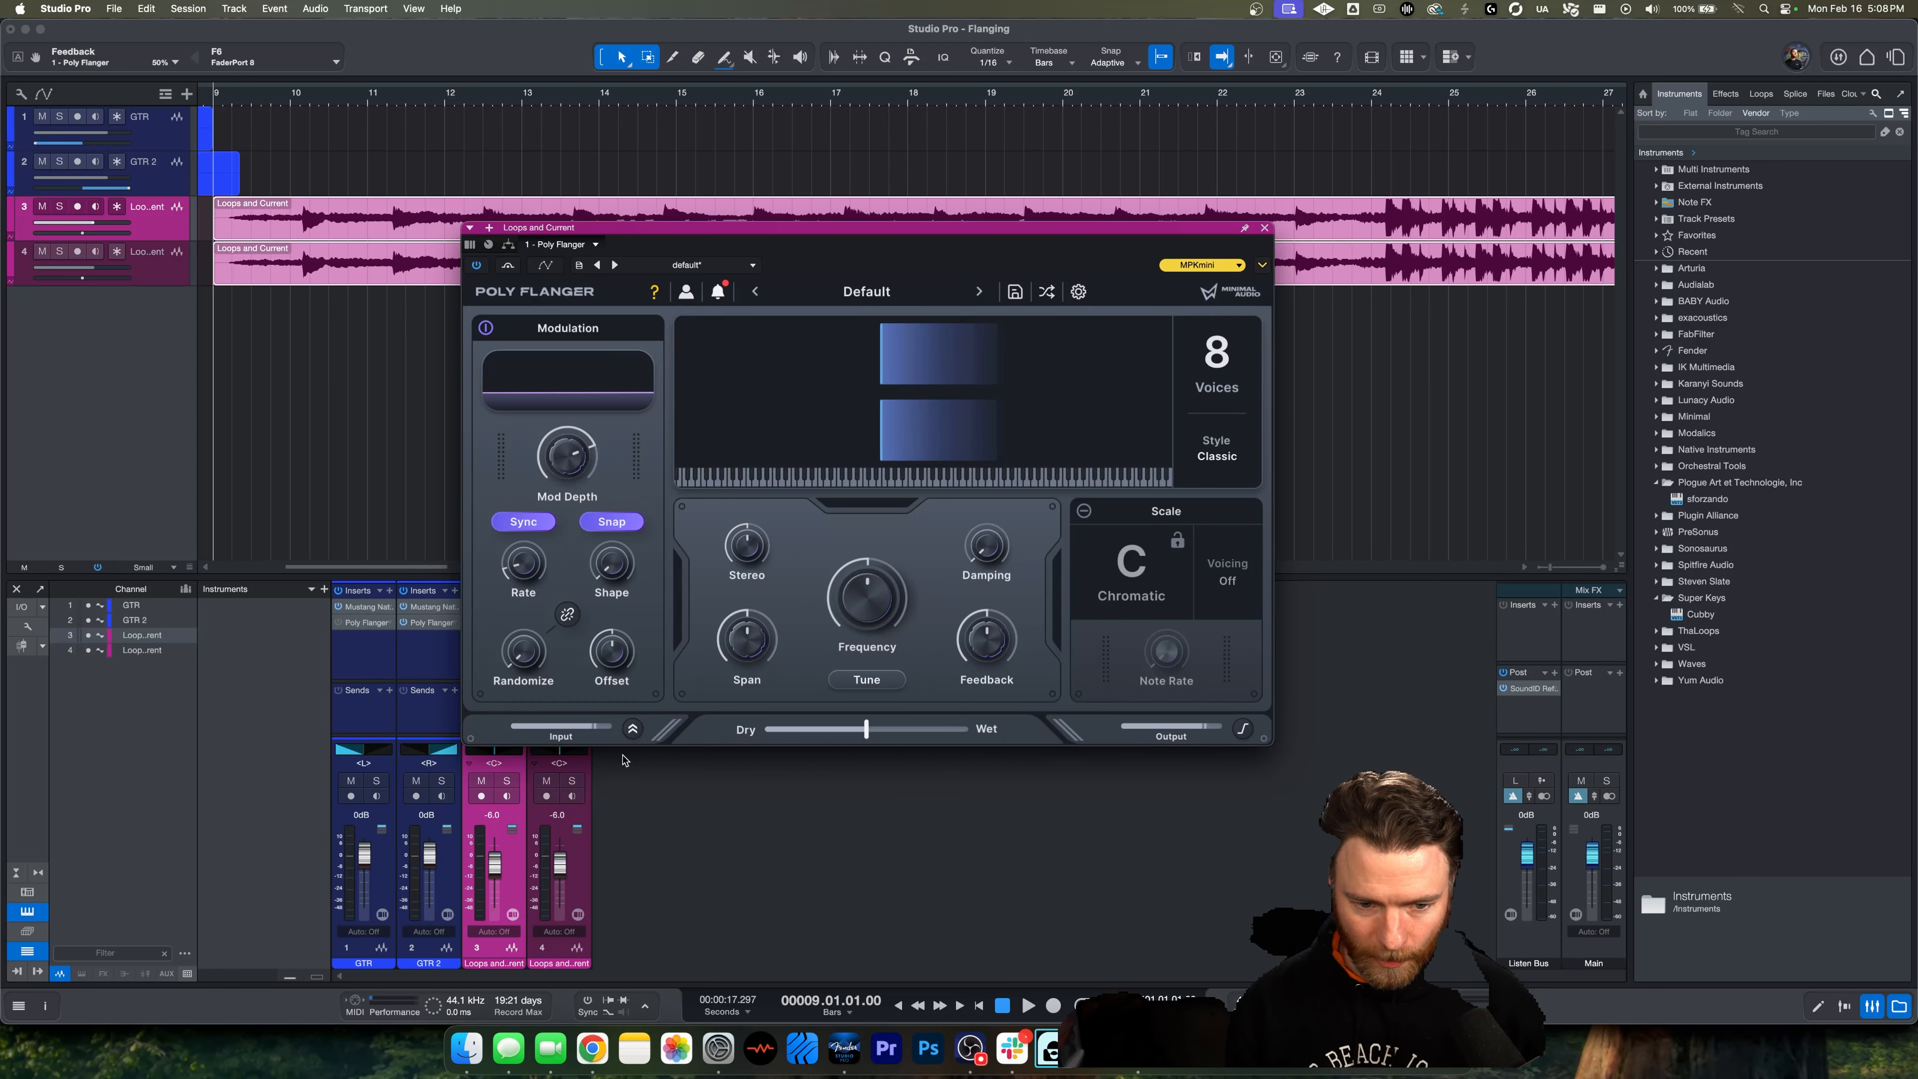
Enable the Scale section, set it to A Minor, and audition the loop
left_click(1084, 513)
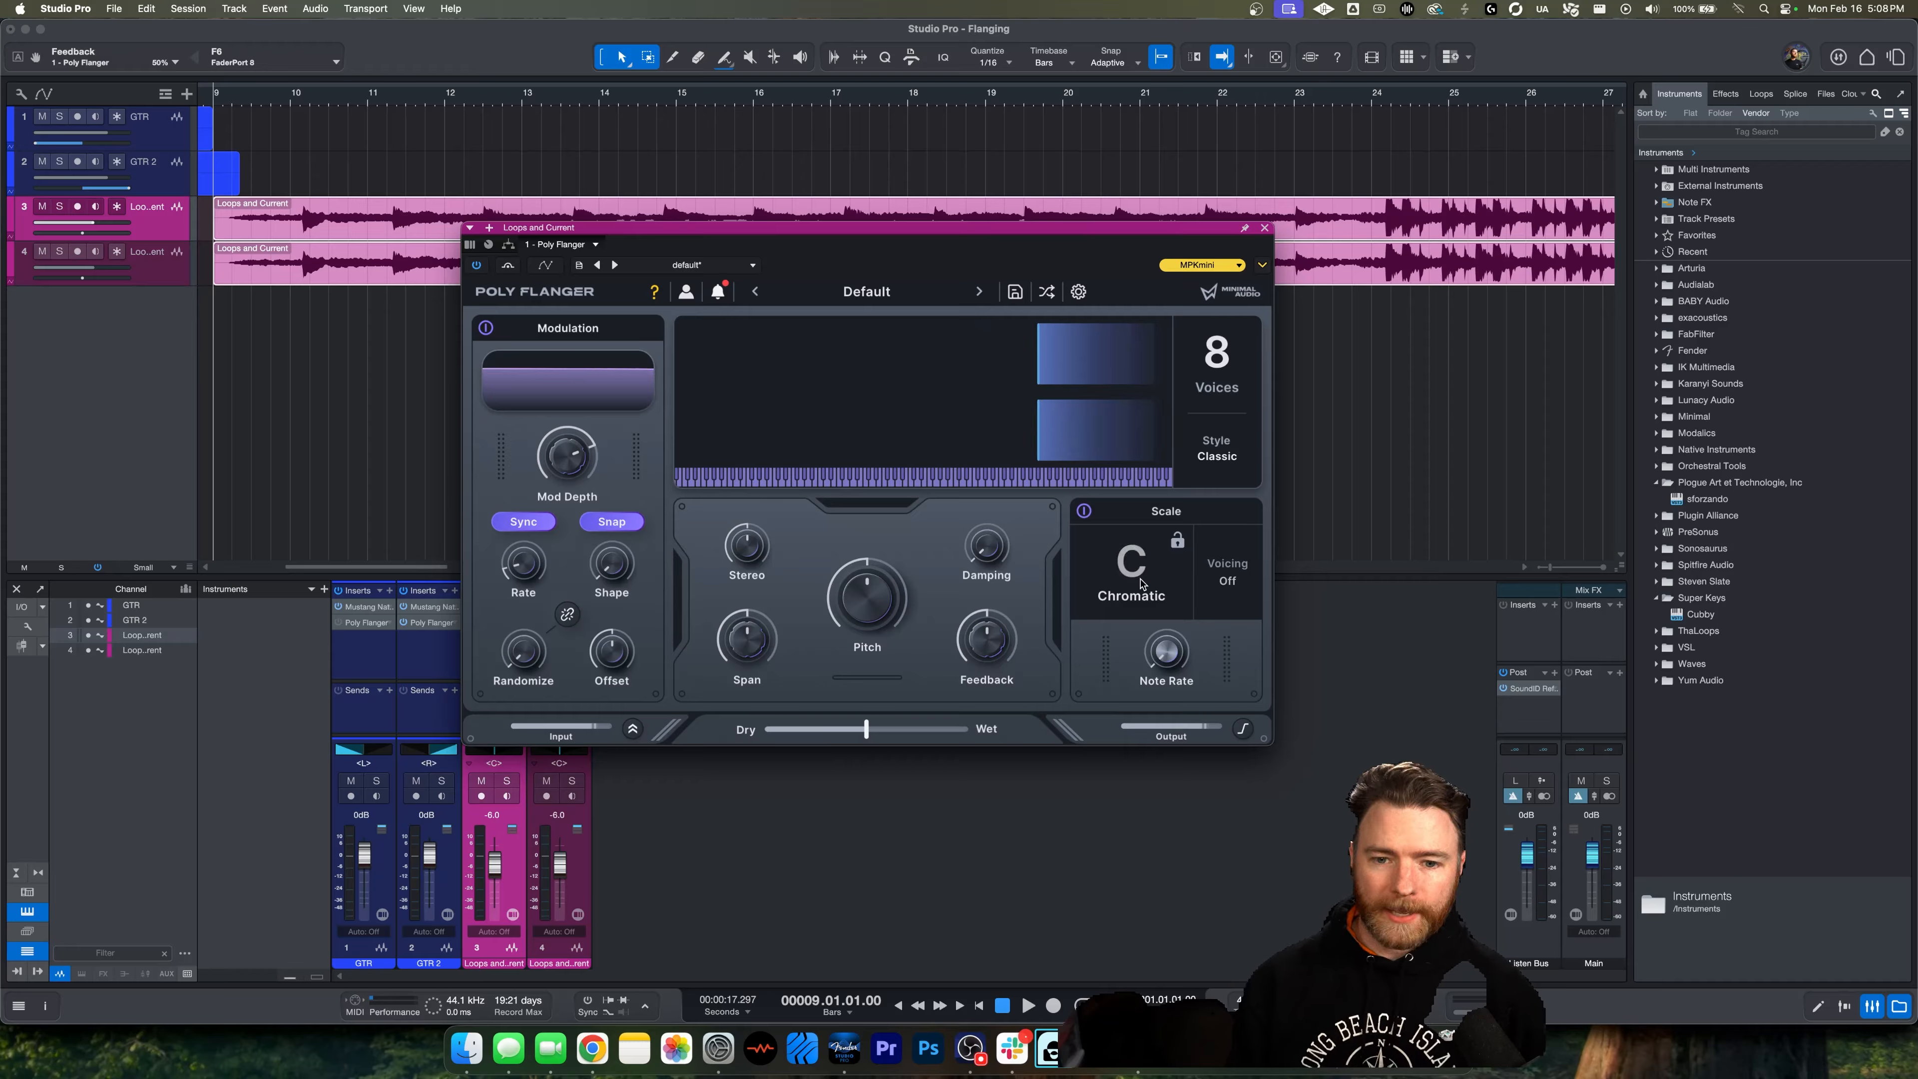
left_click(1130, 566)
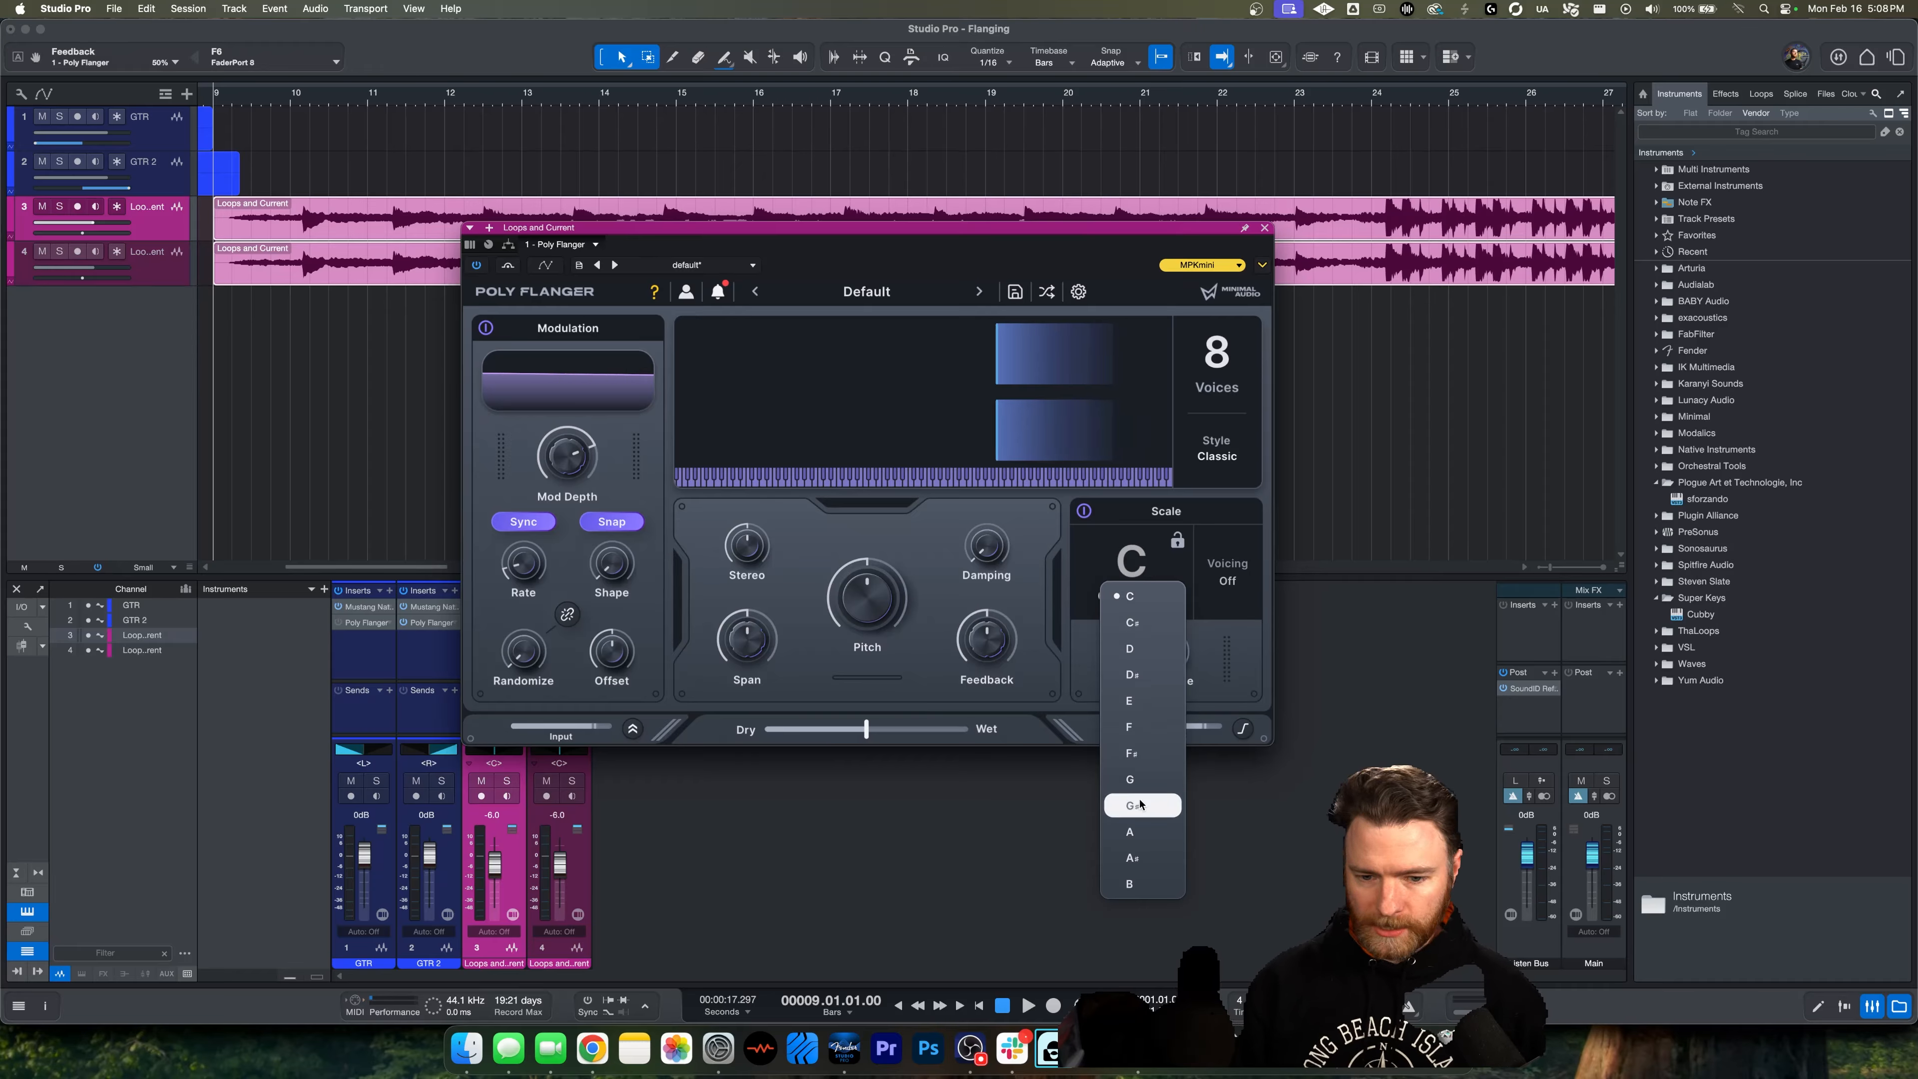
left_click(1154, 833)
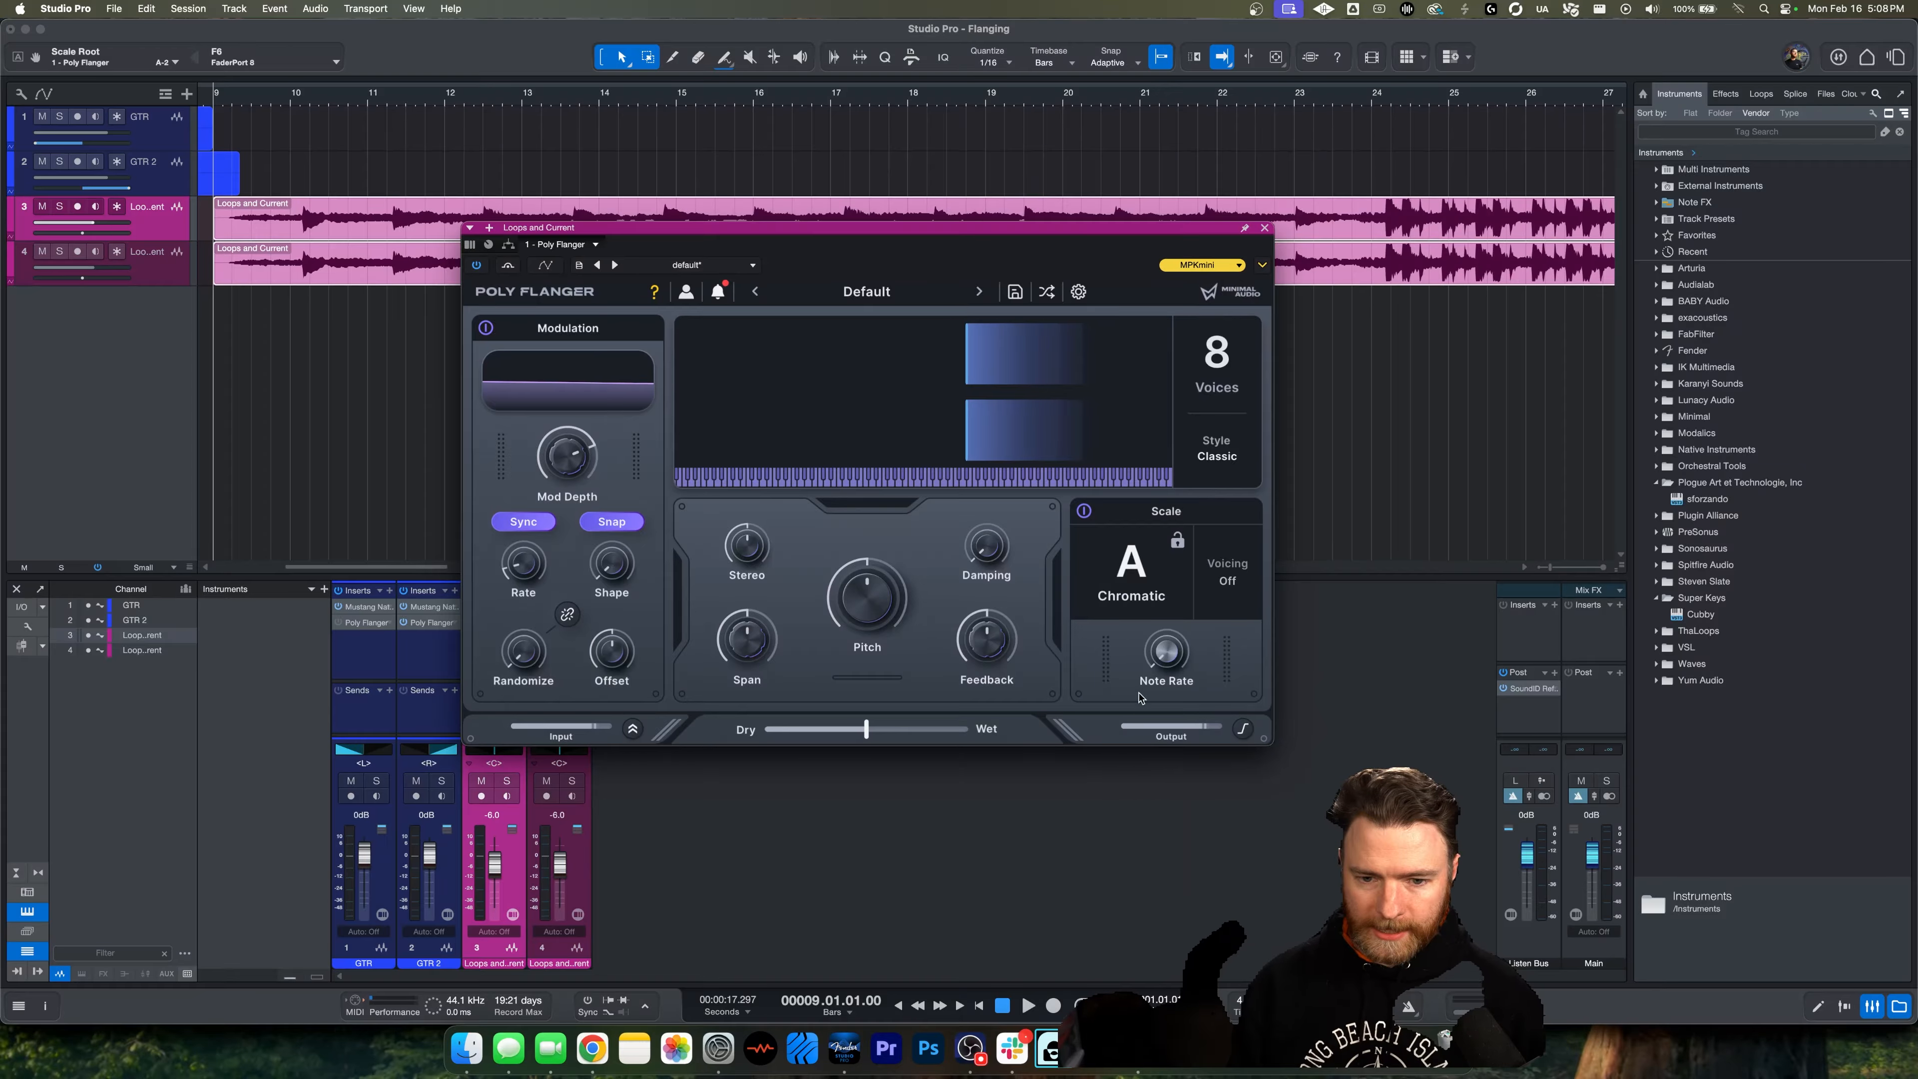
left_click(1130, 595)
left_click(1157, 686)
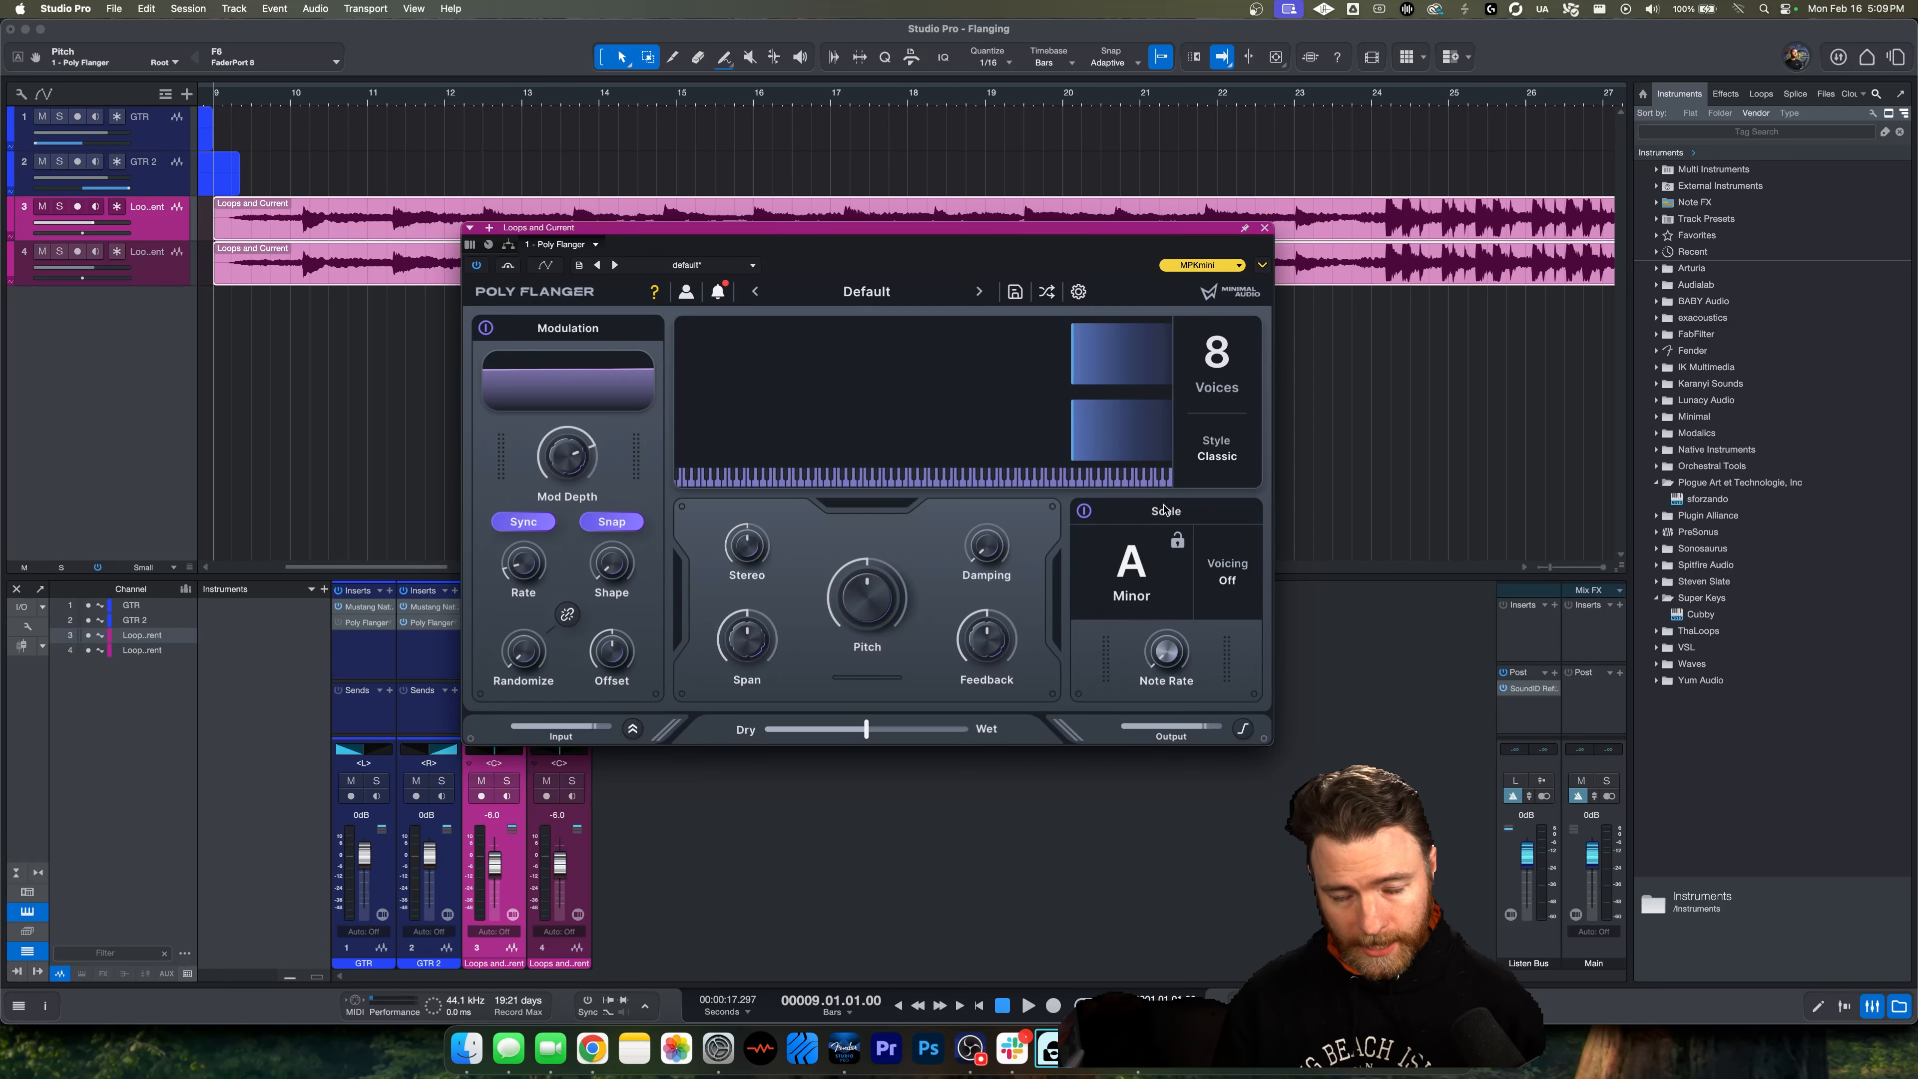
key("space")
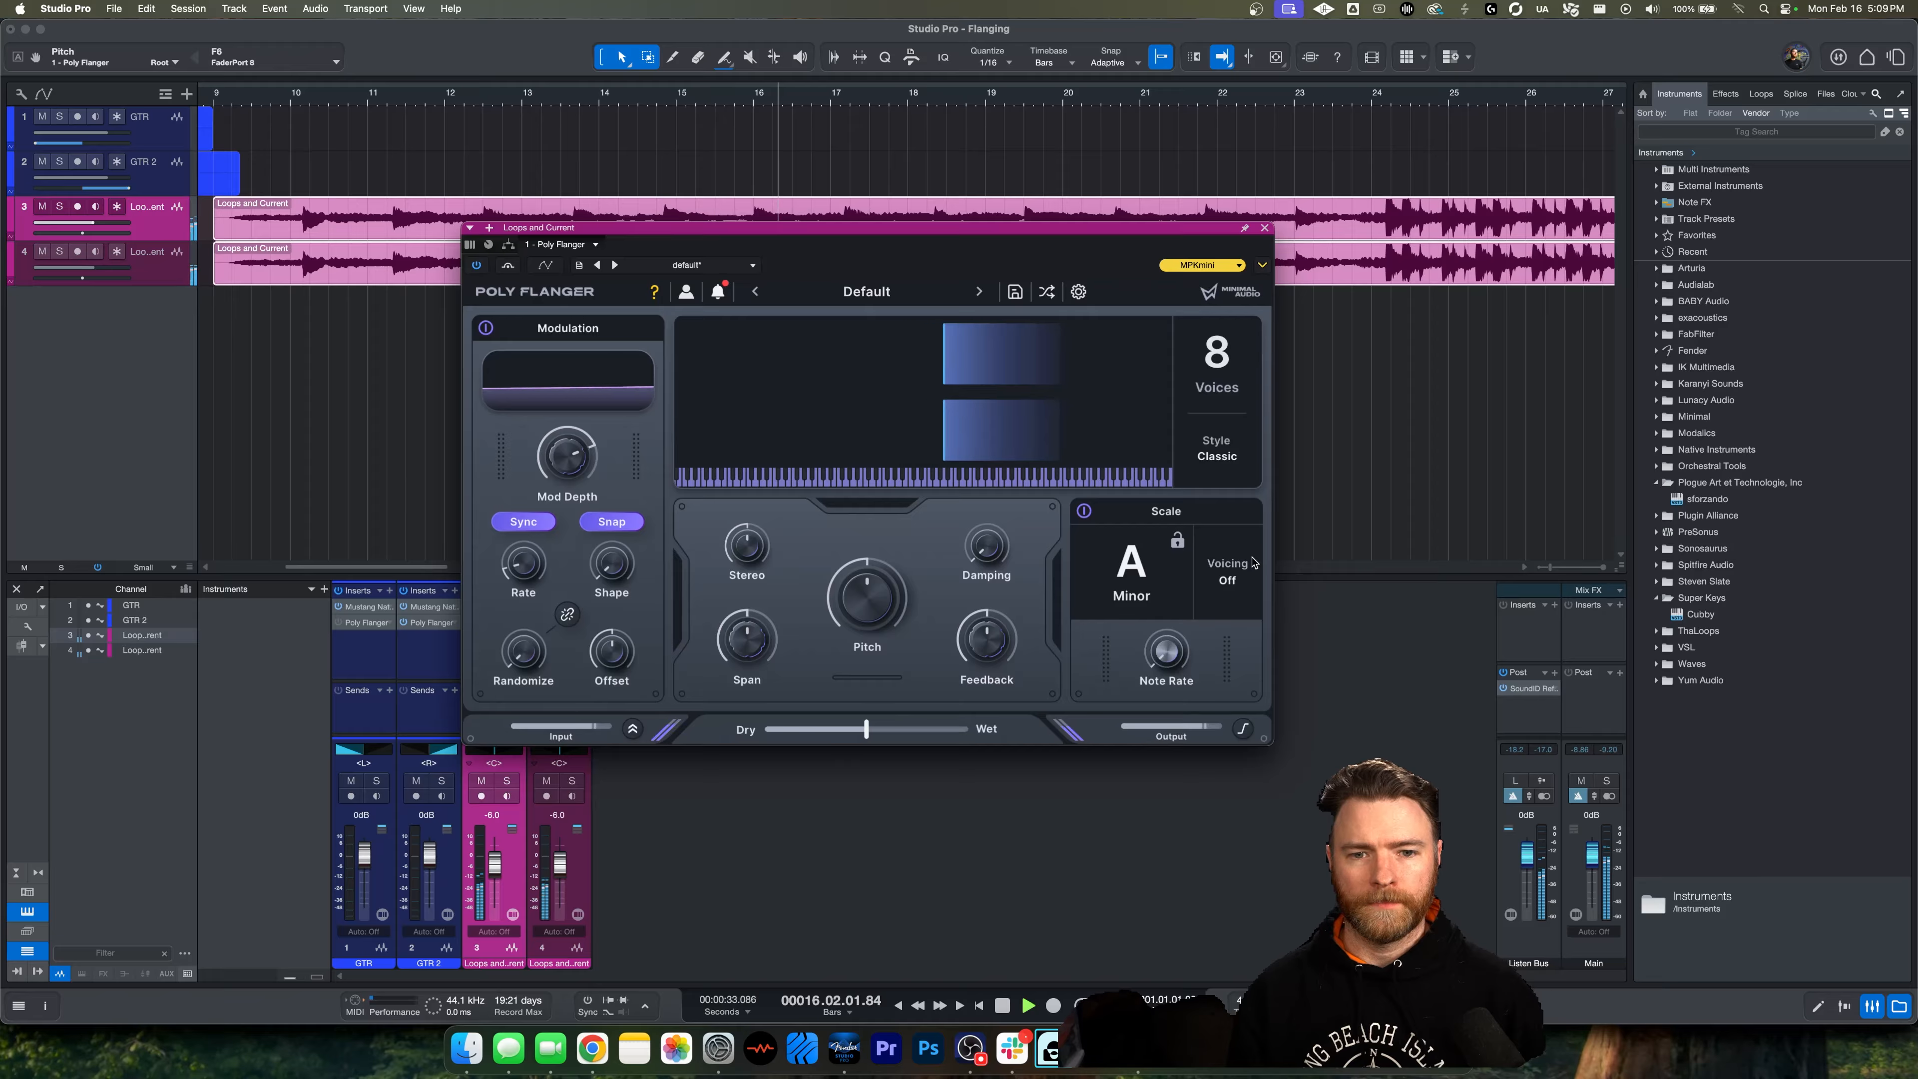
key("space")
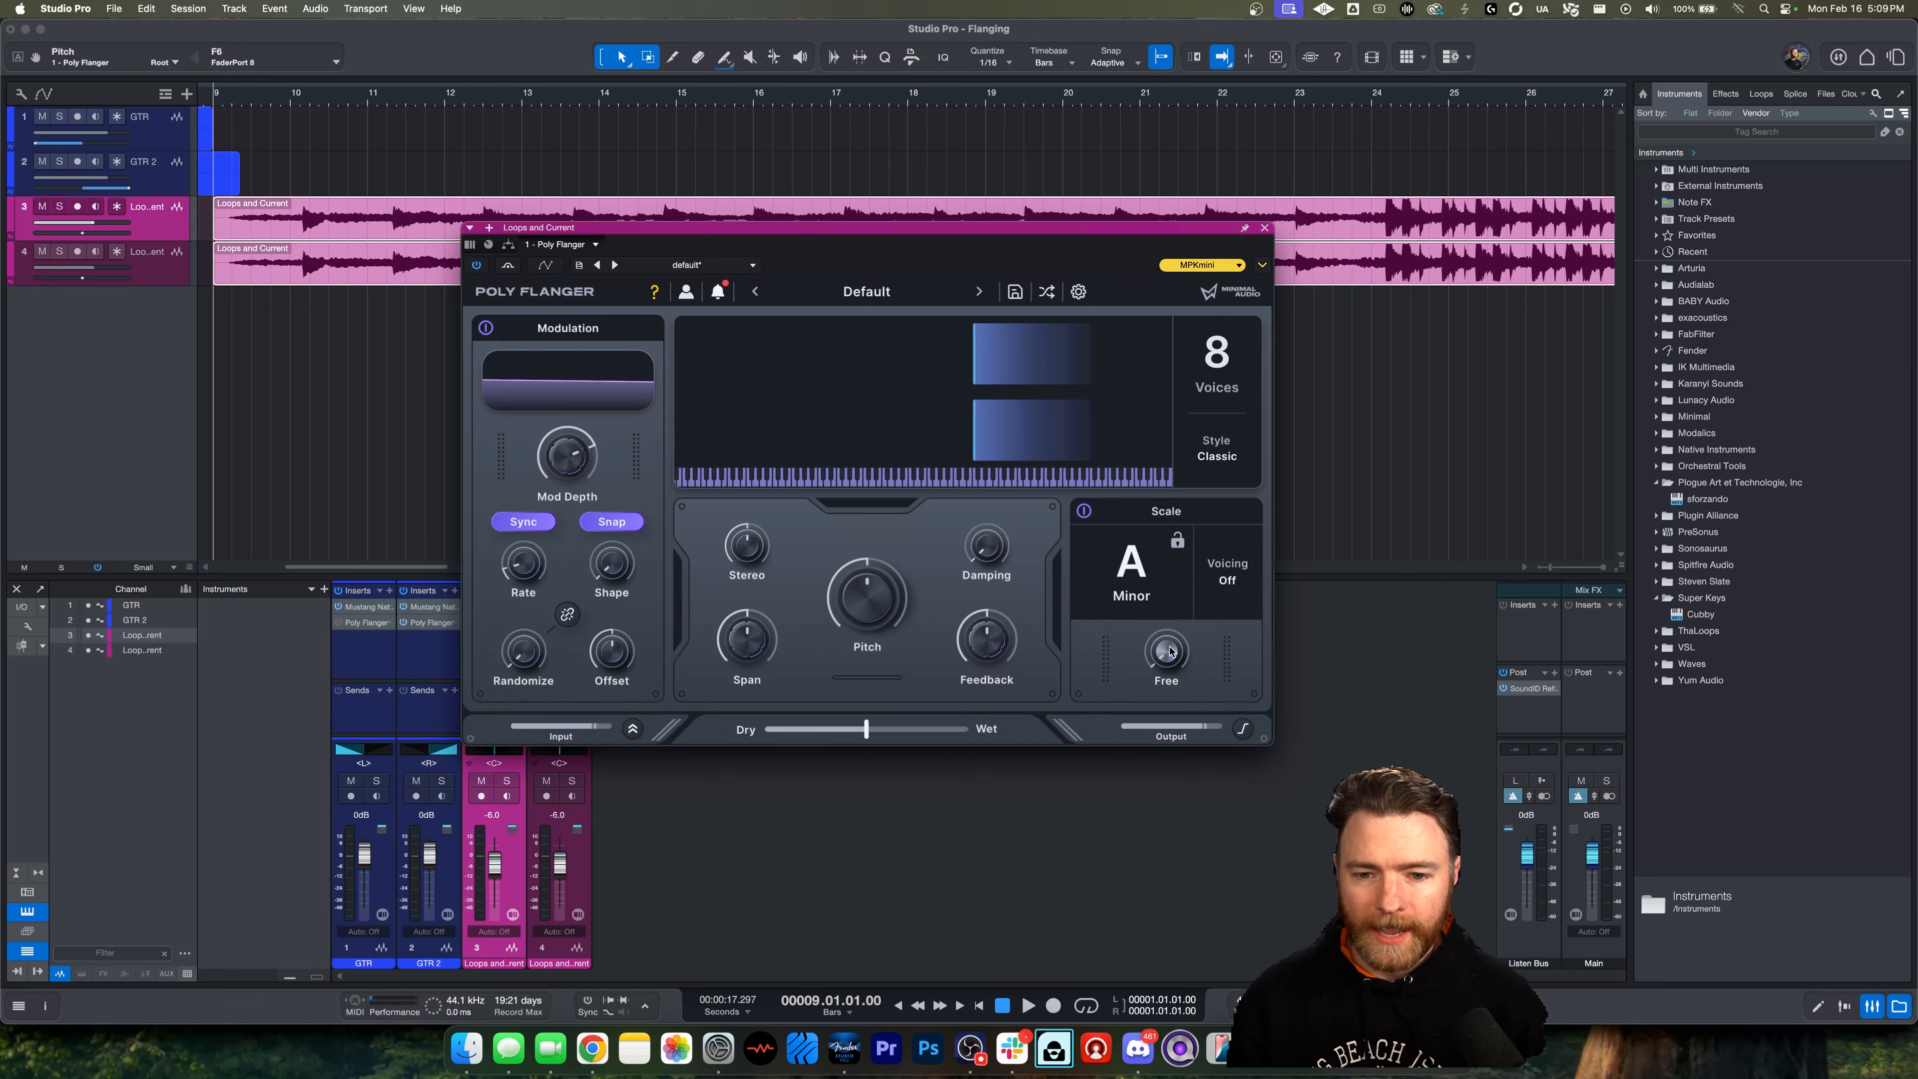
Try a Scale Note Rate of 1/8, set it to 1/32, and audition the loop
left_click_drag(1169, 652, 1165, 570)
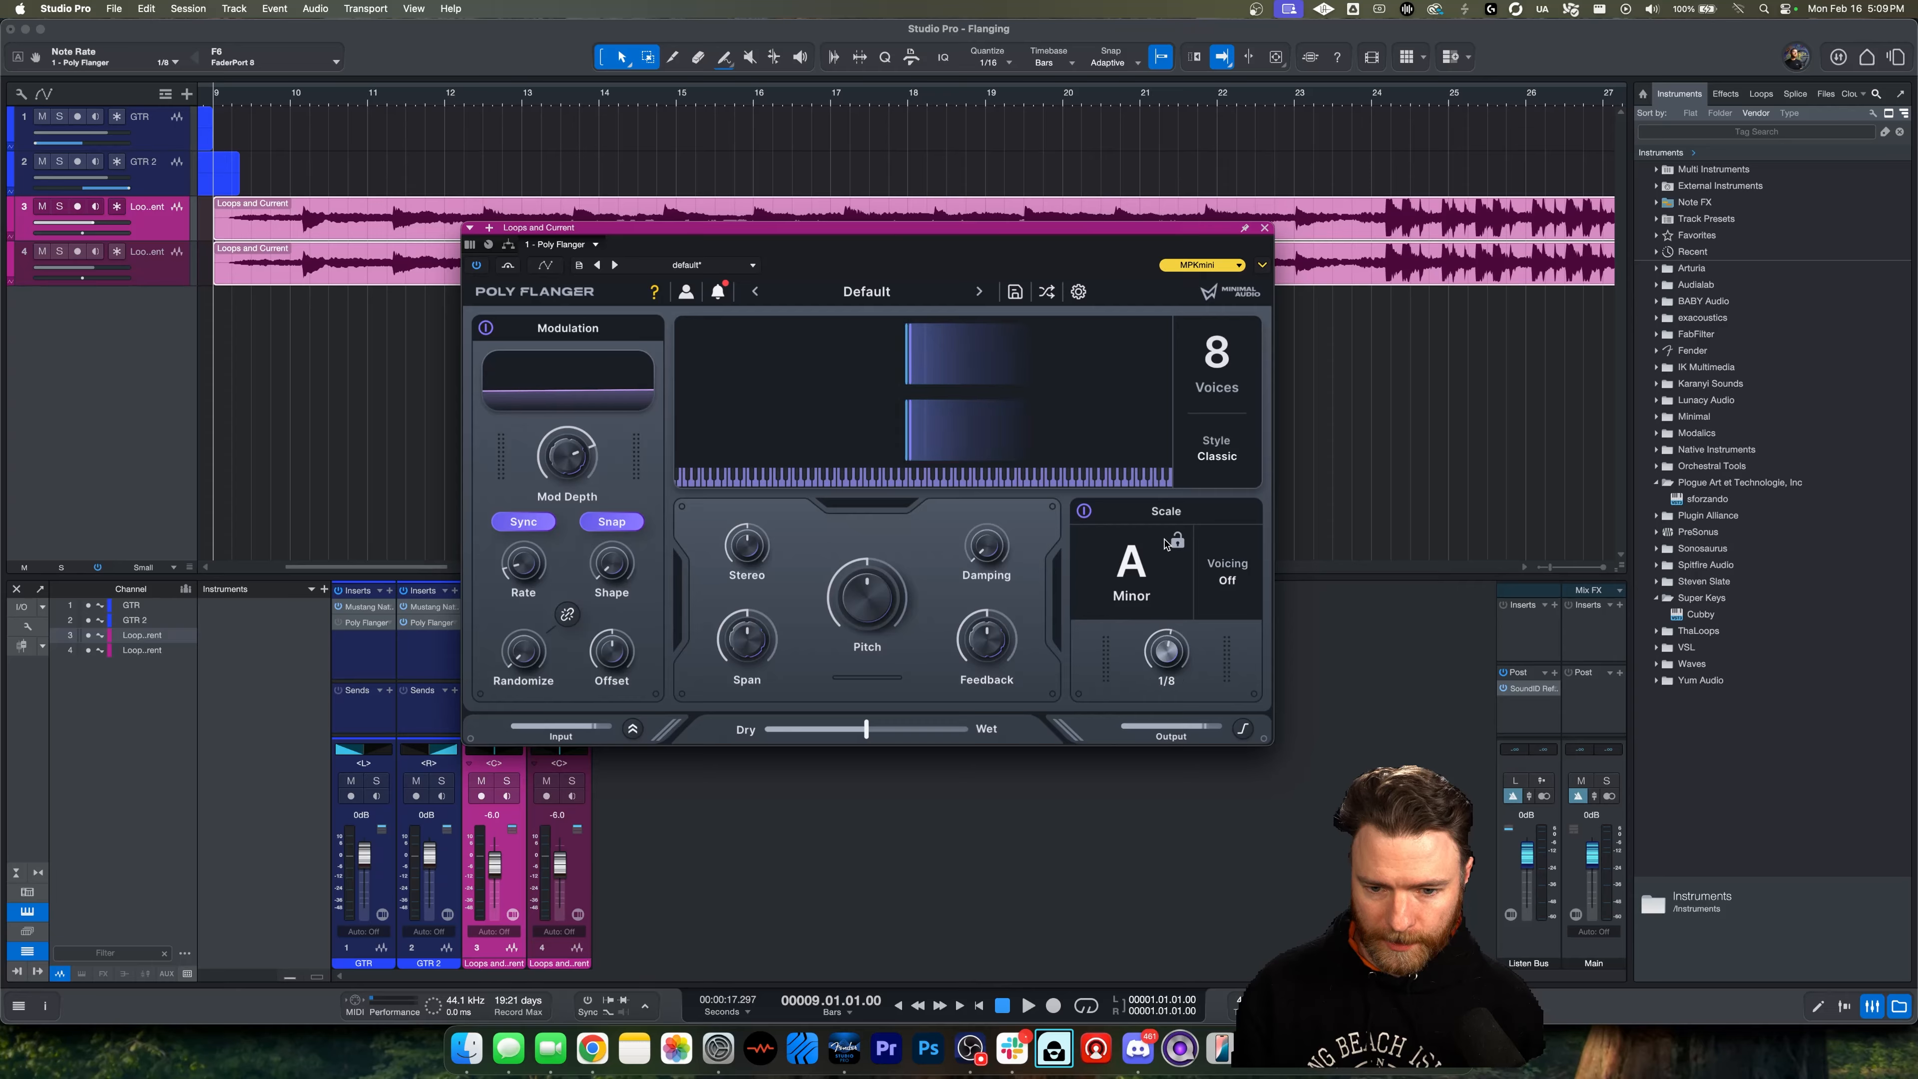
left_click_drag(1167, 543, 1166, 604)
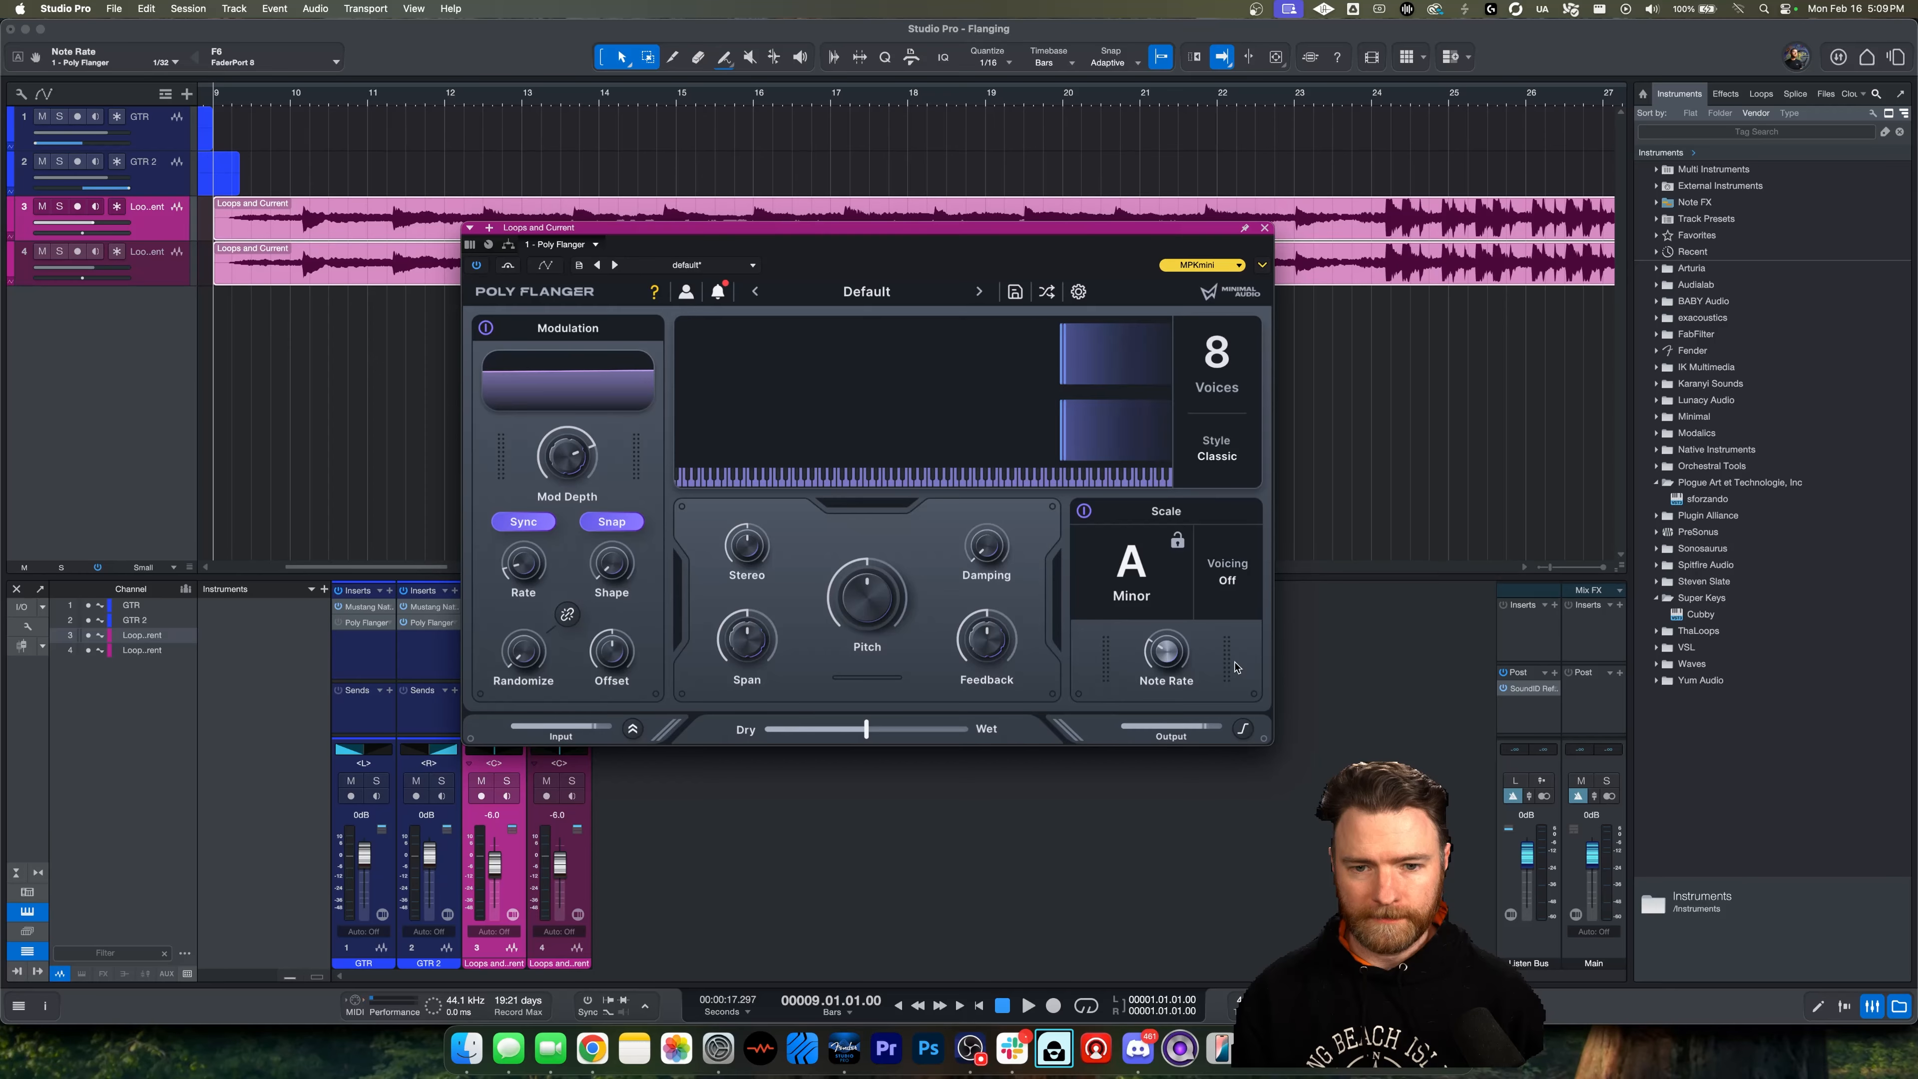
key("space")
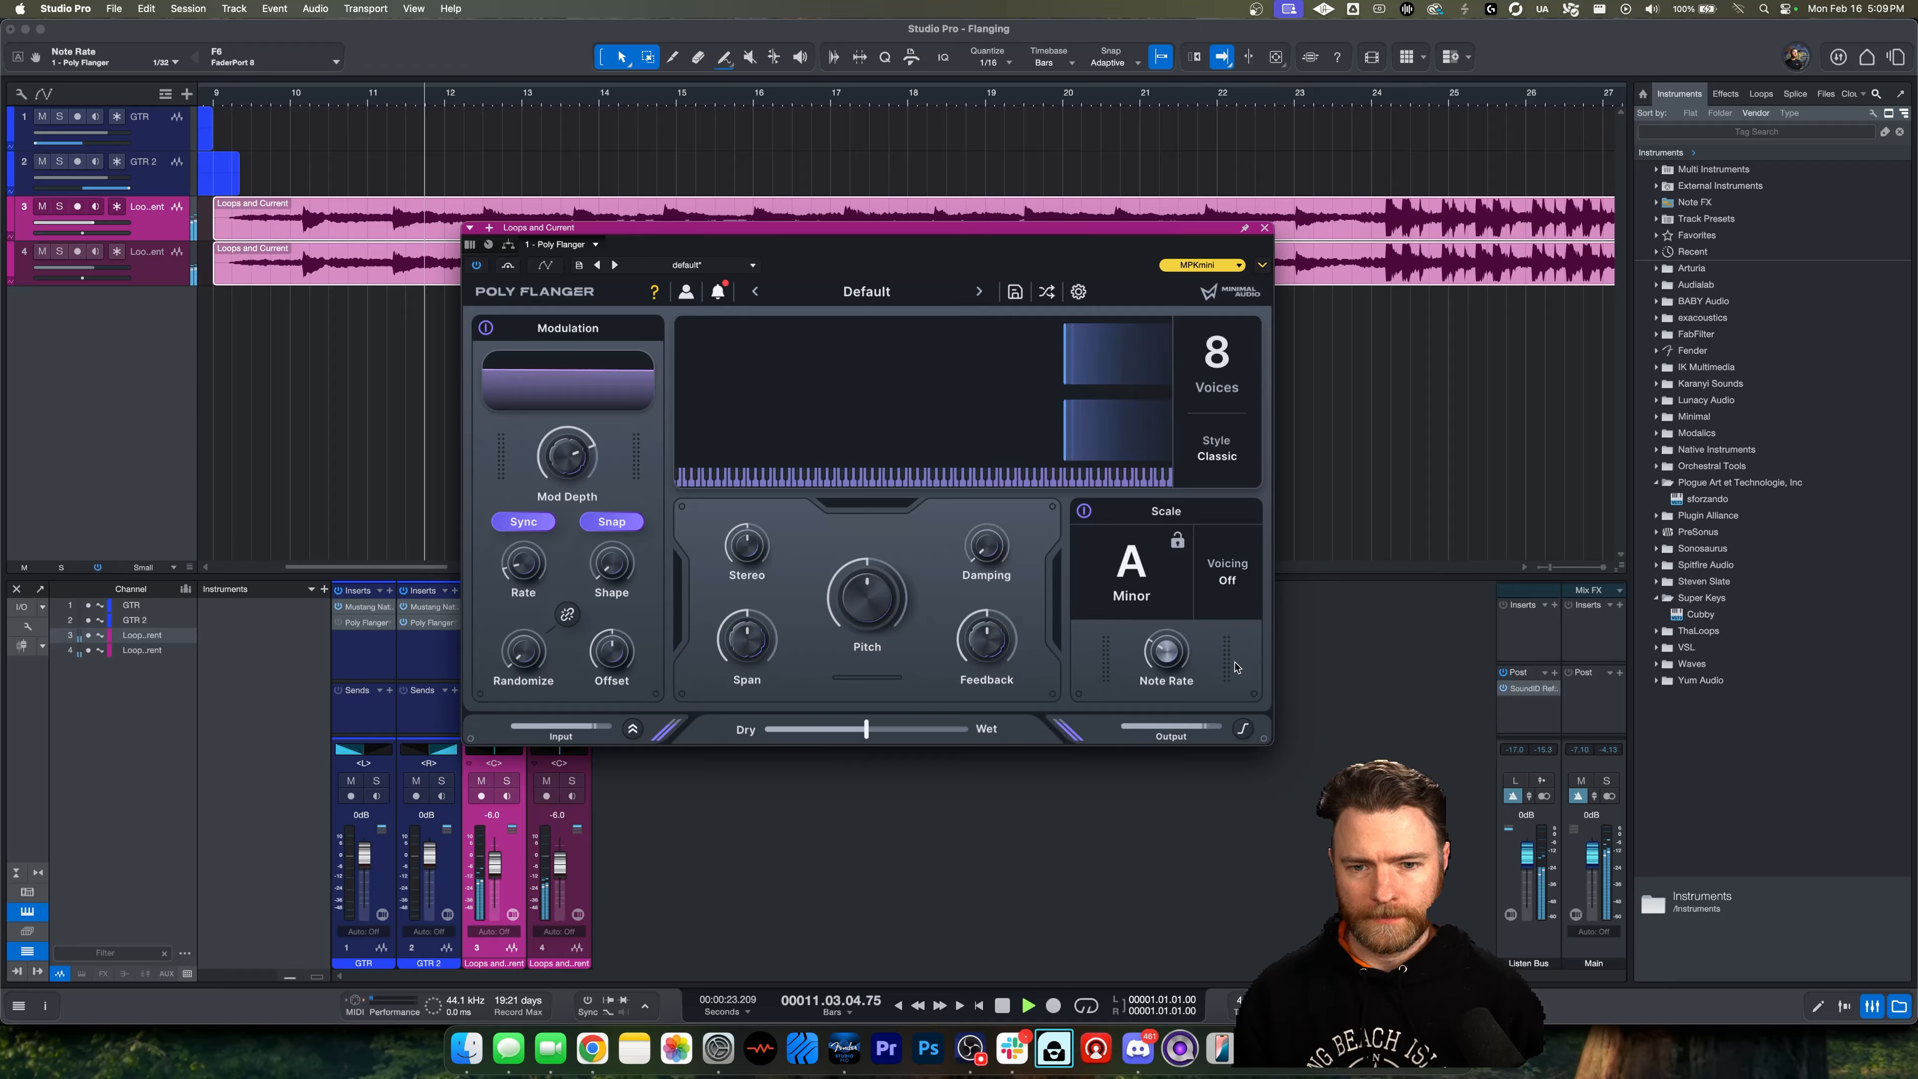
mouse_move(1192, 665)
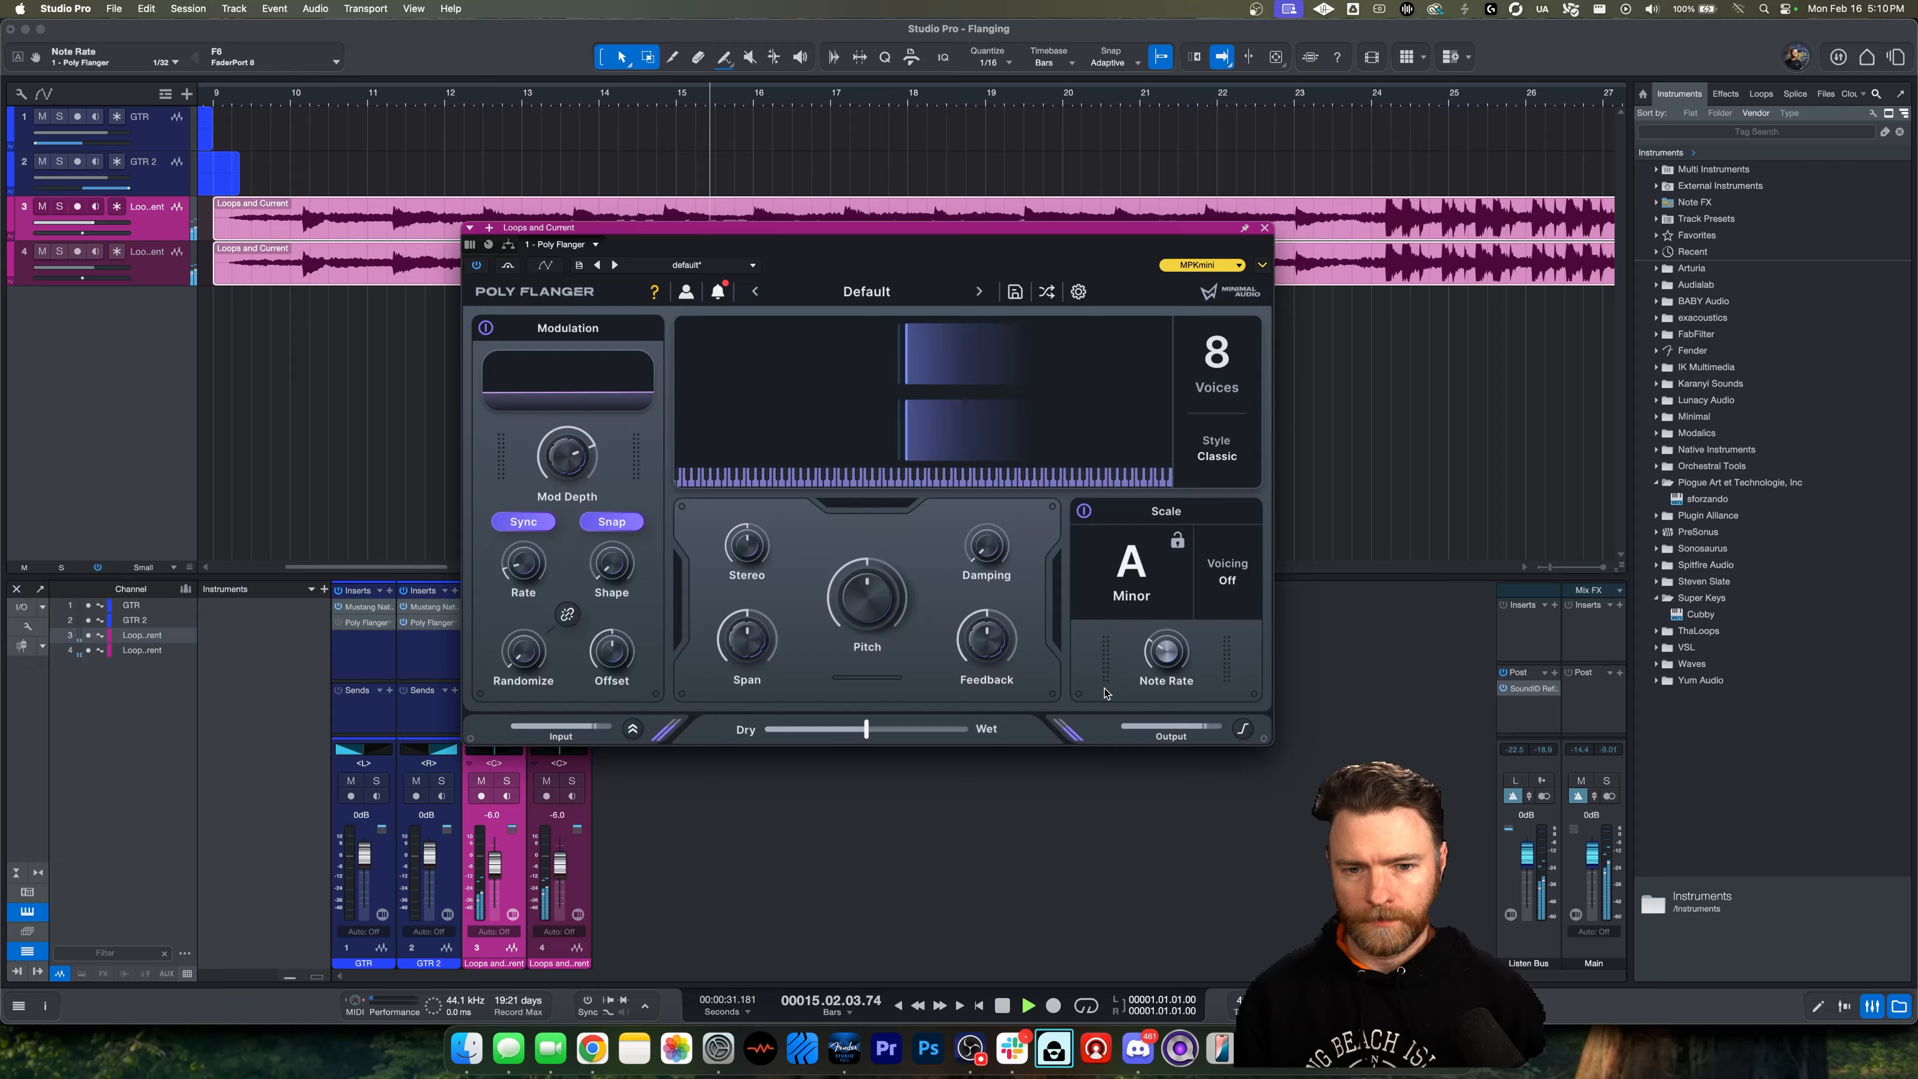
key("space")
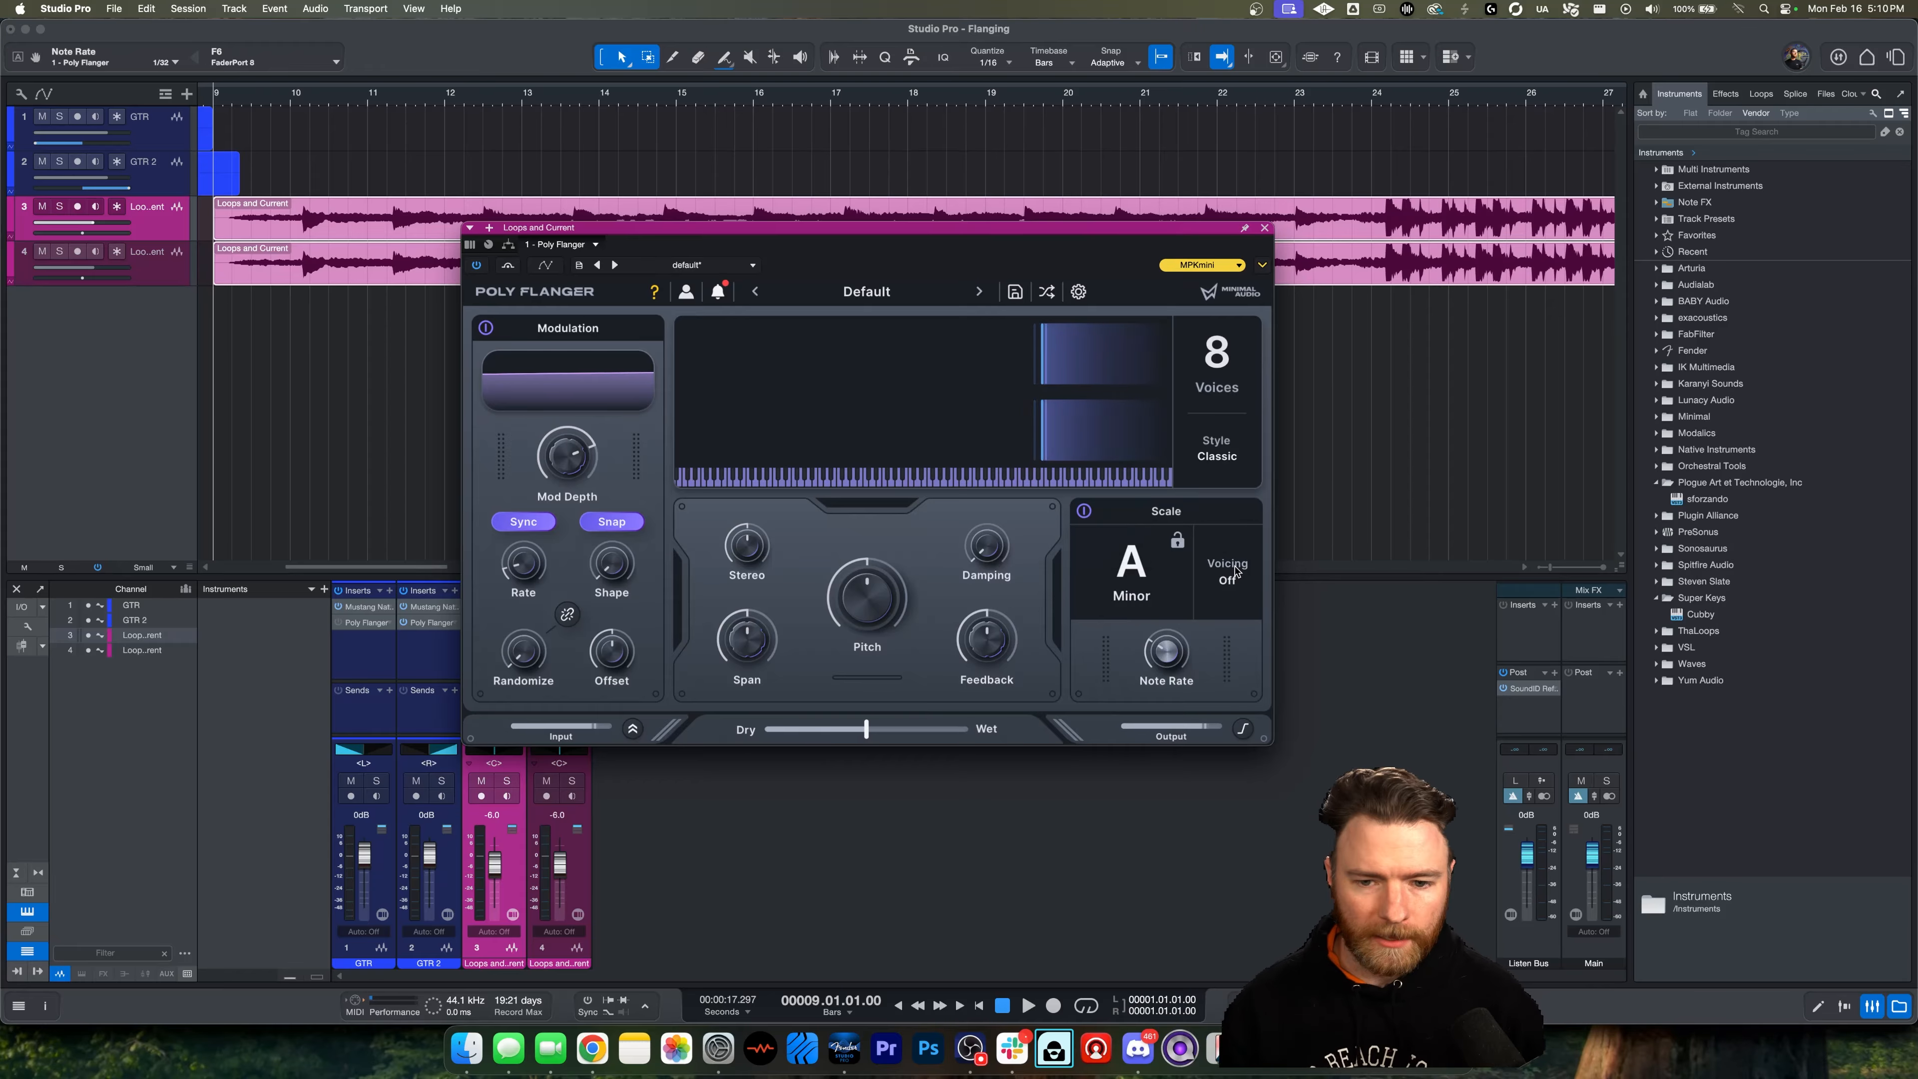
View the Scale section's Voicing options, and switch the curve option beside Output on and off
left_click(1229, 581)
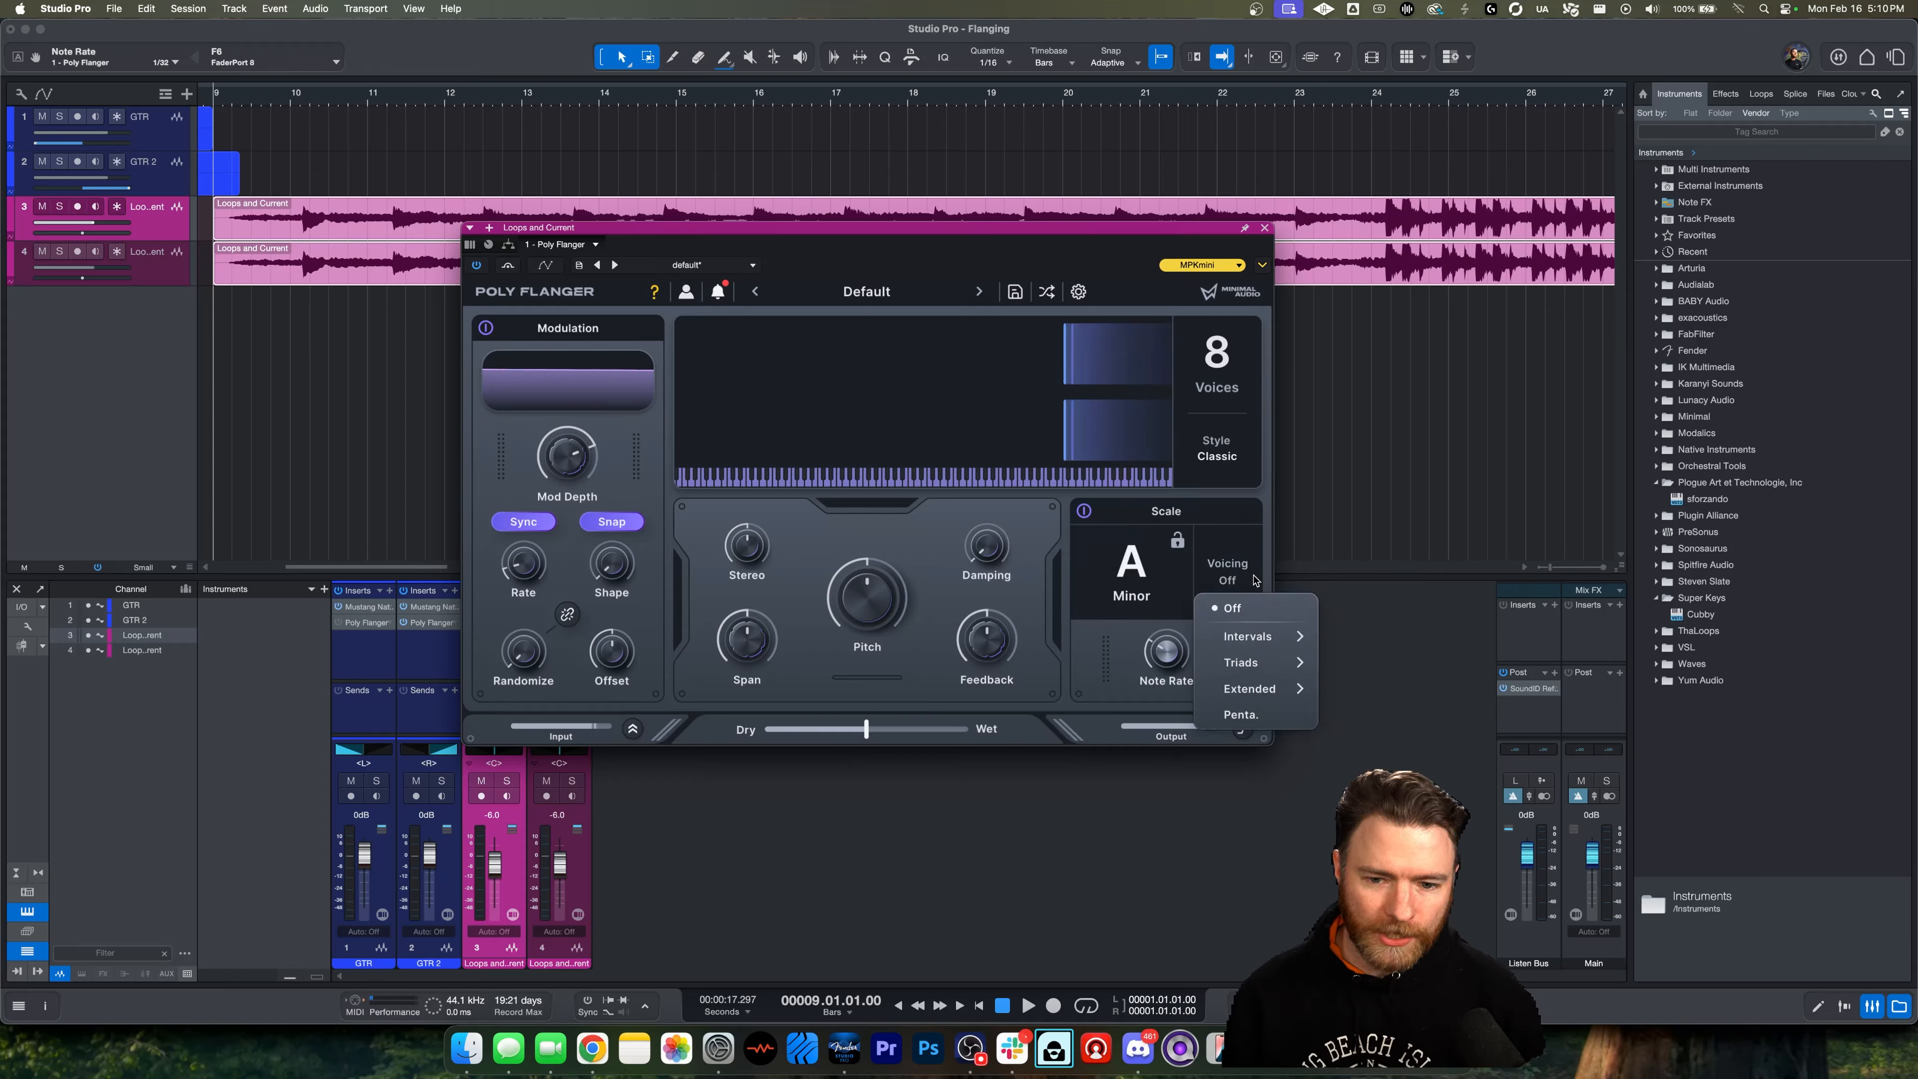
mouse_move(1277, 636)
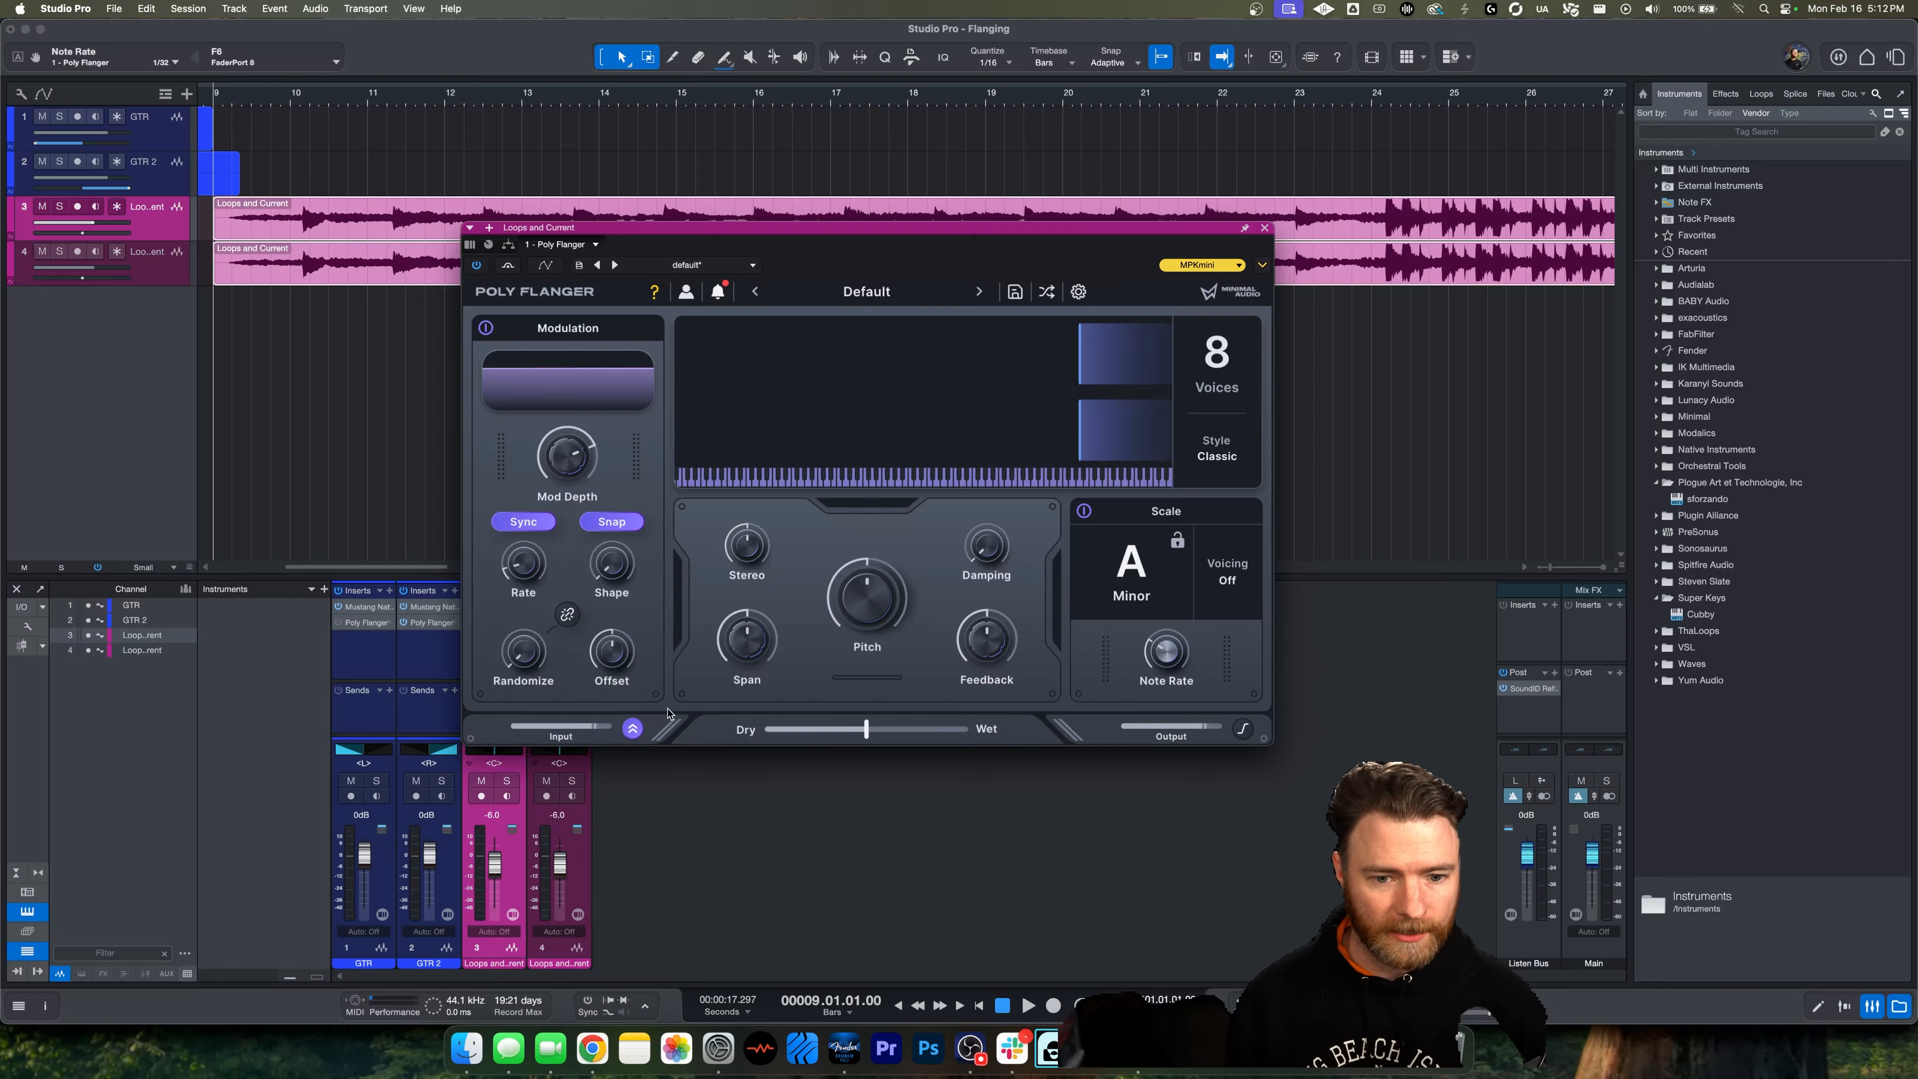
left_click(1245, 734)
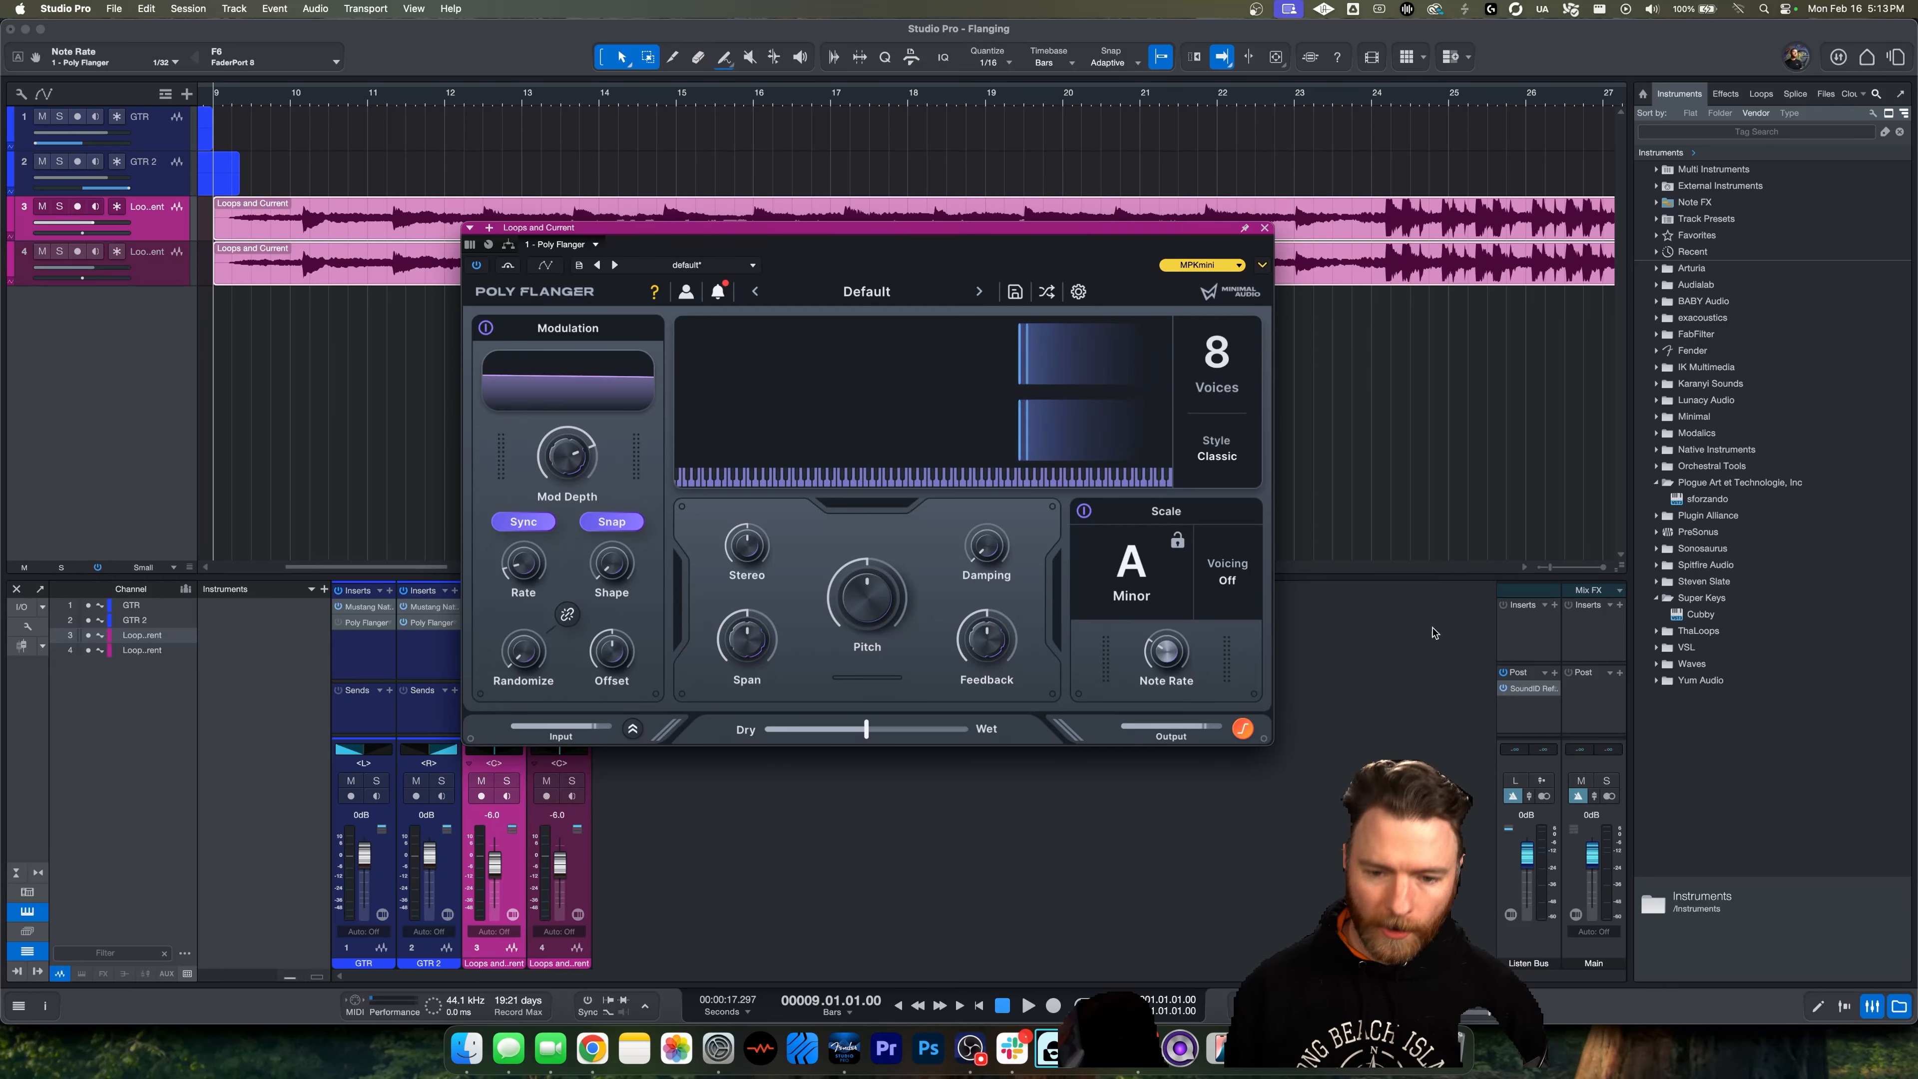
left_click(1242, 730)
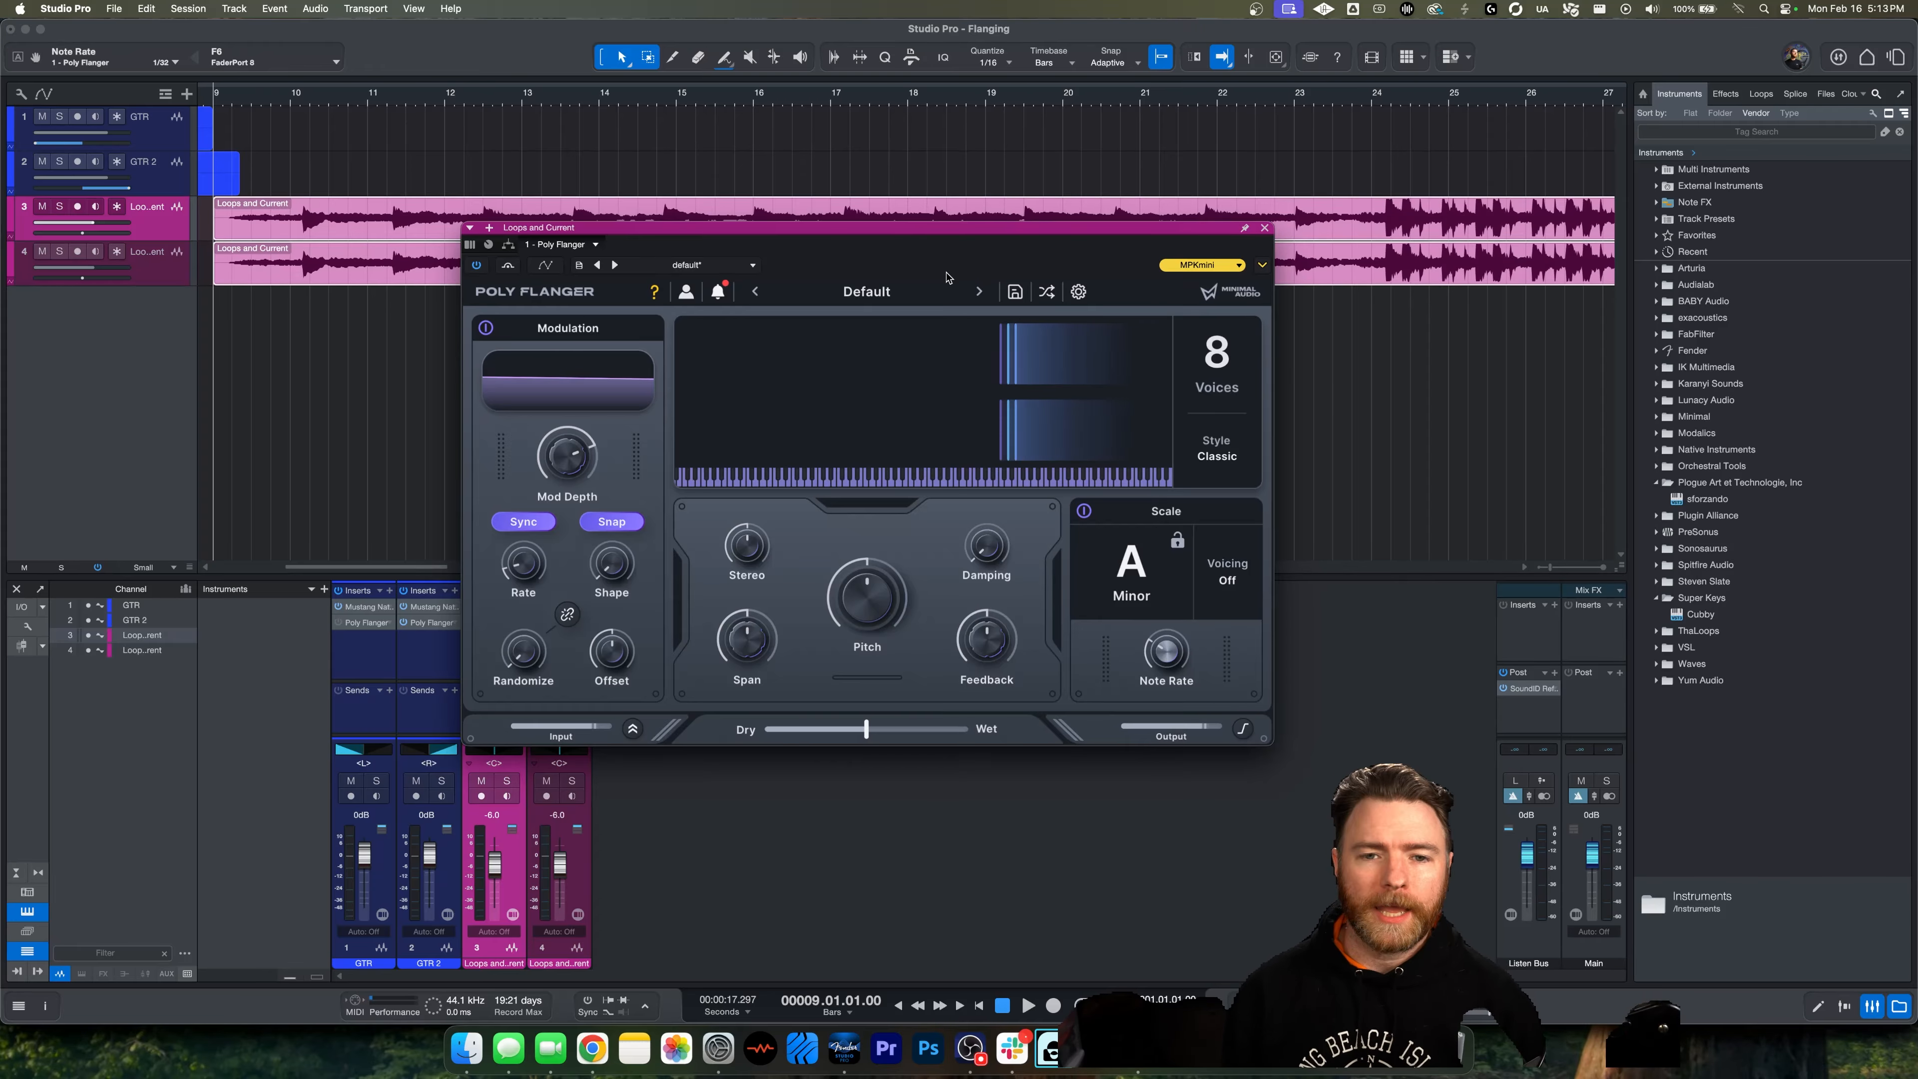
Load the Bazik Sweep preset and start playing the loop through it
left_click(980, 292)
left_click(934, 295)
left_click(946, 259)
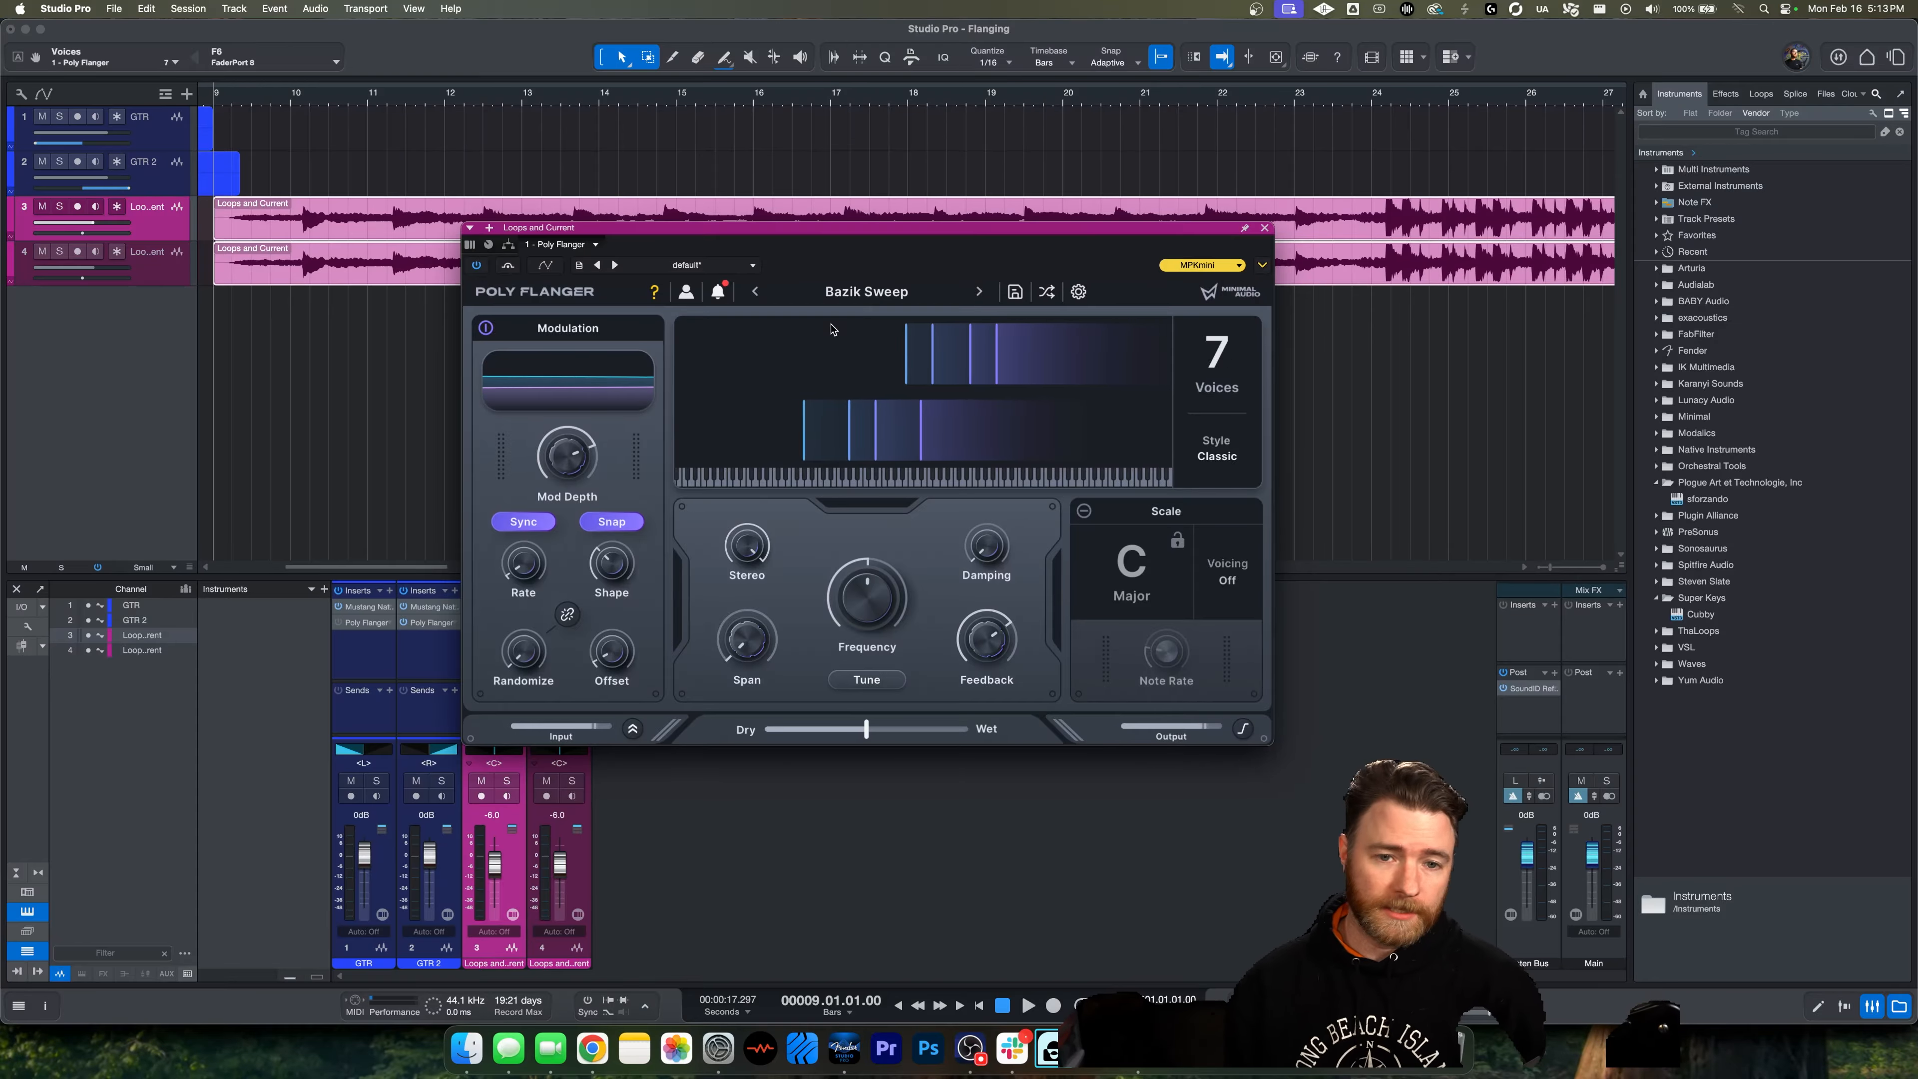
key("space")
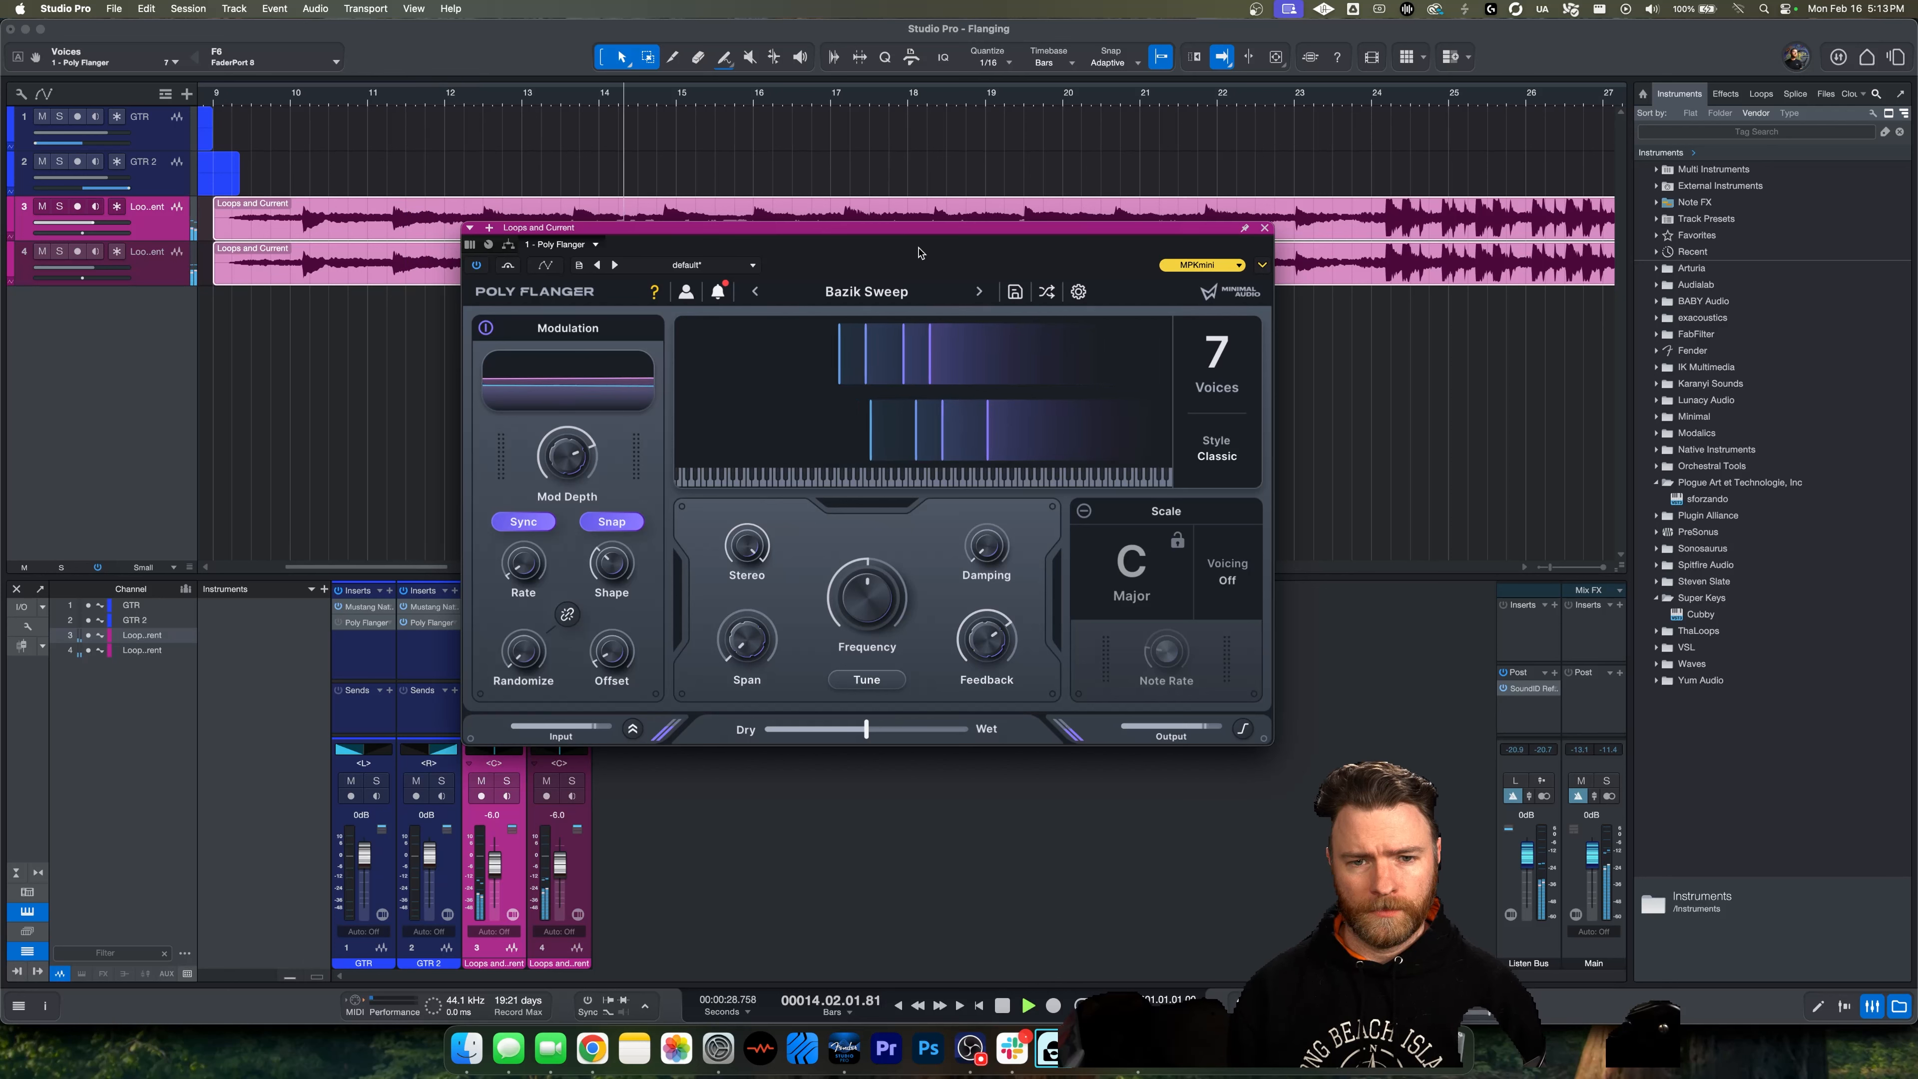
Step through the presets Cycle Seventh, Depth Flange, Easy Locrian and Eighth Ramp while the loop plays
left_click(980, 295)
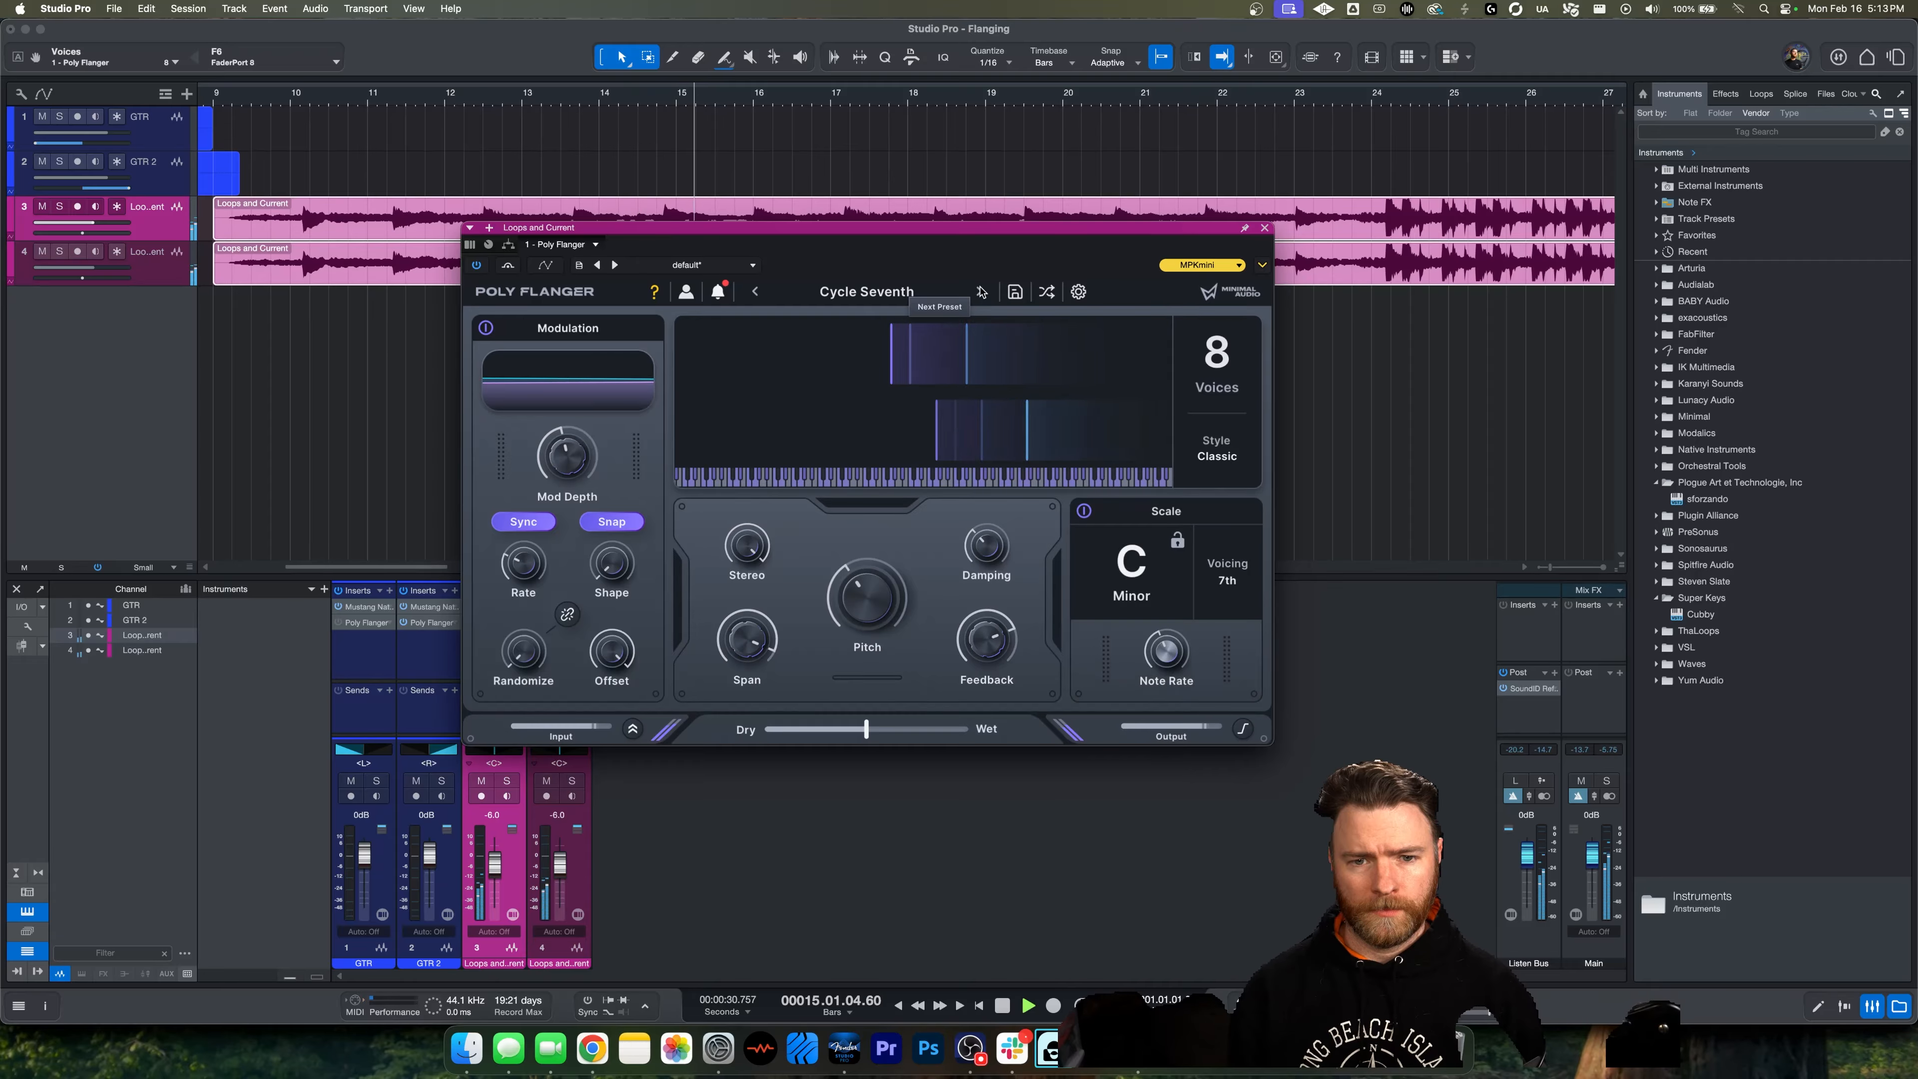
left_click(982, 292)
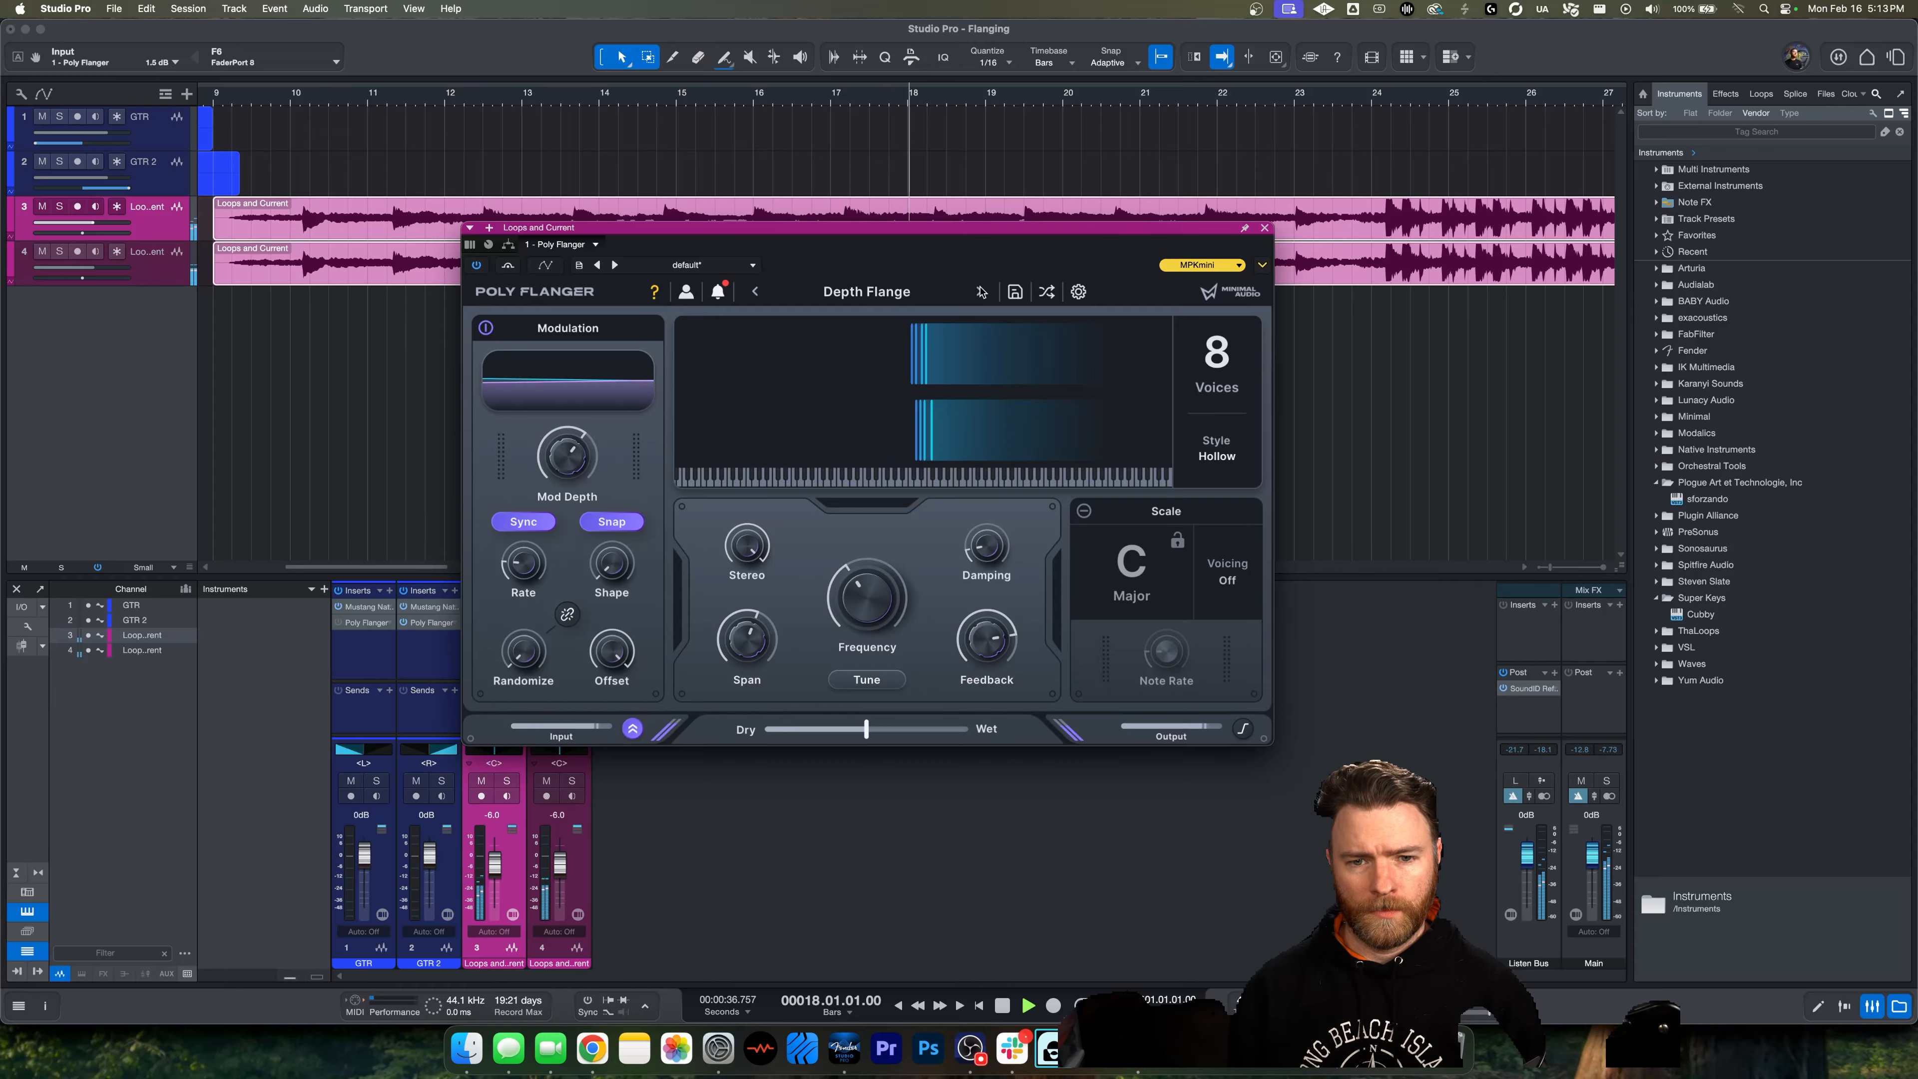
left_click(982, 292)
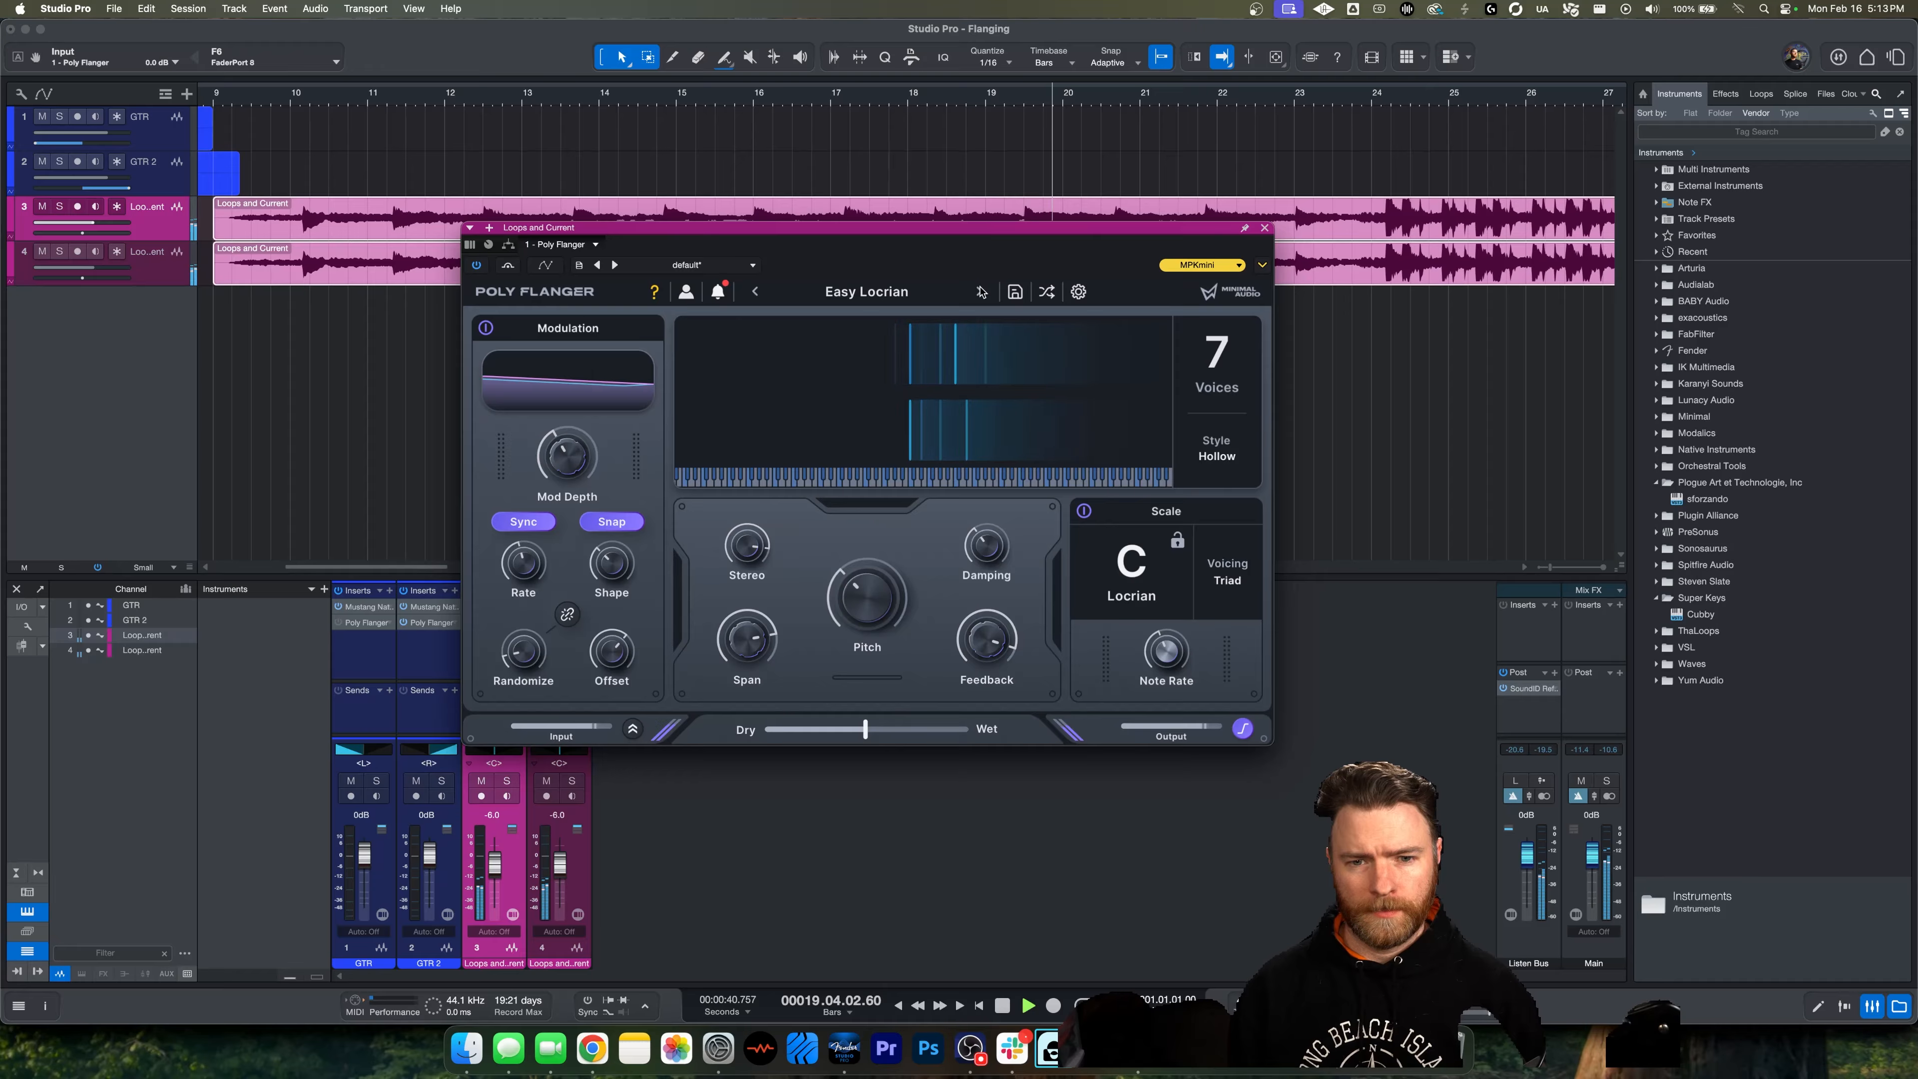
left_click(982, 293)
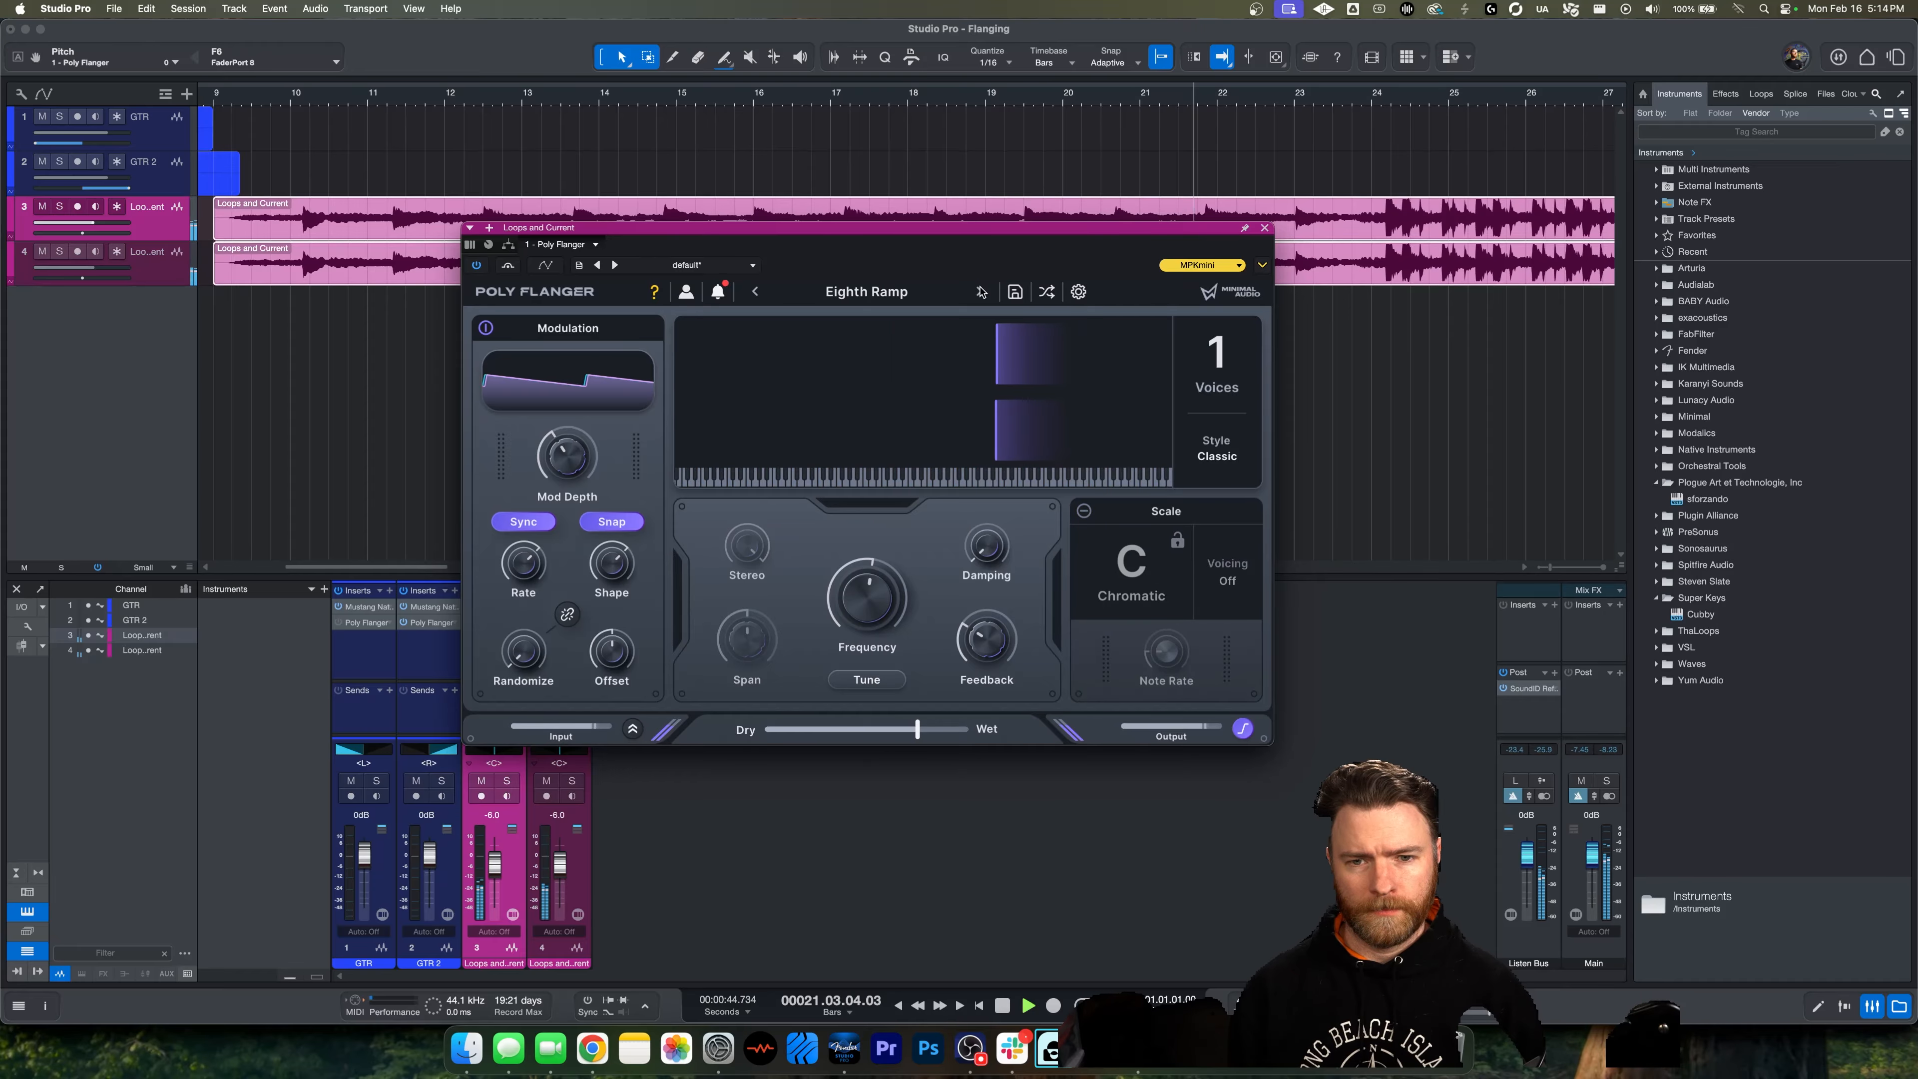
Step through the presets Fast Triad, Glistening Day, Harmonic Cycles and Hollow Combs while the loop plays, and stop playback
left_click(981, 292)
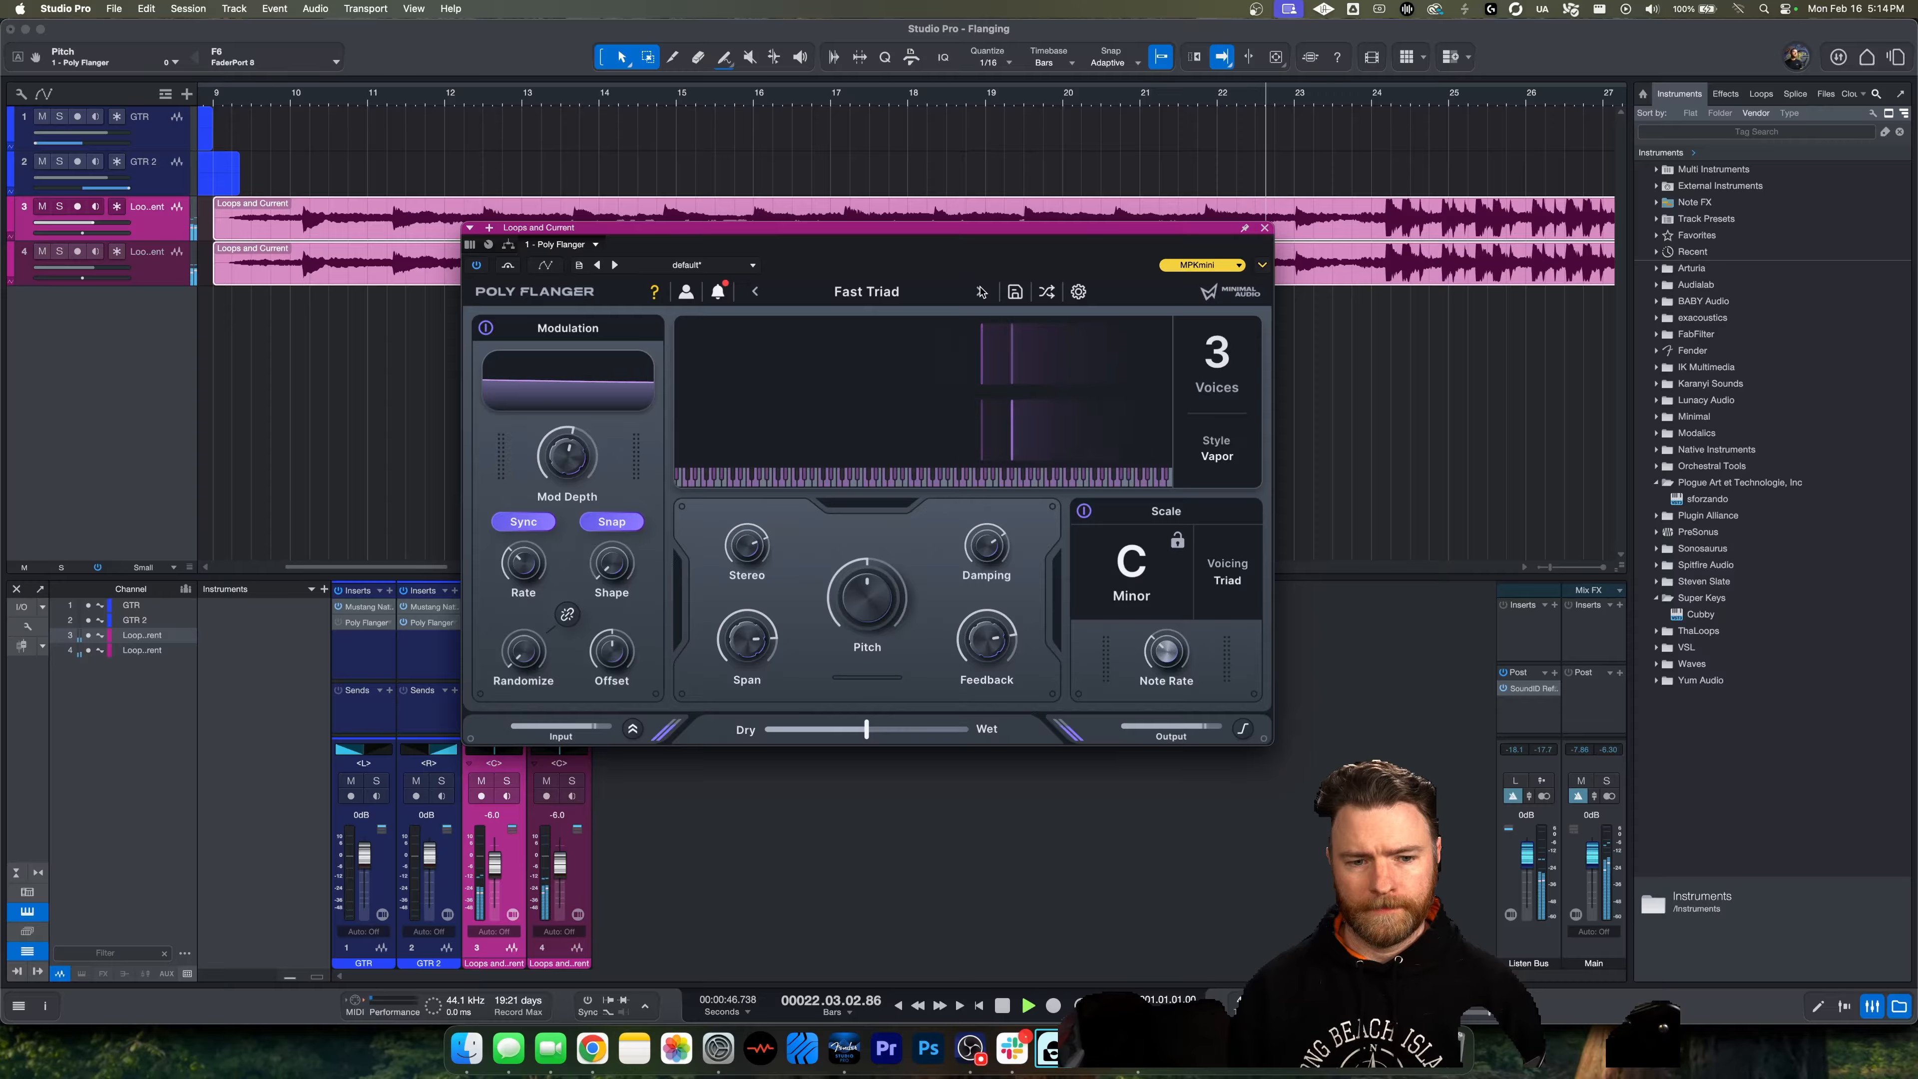
left_click(982, 293)
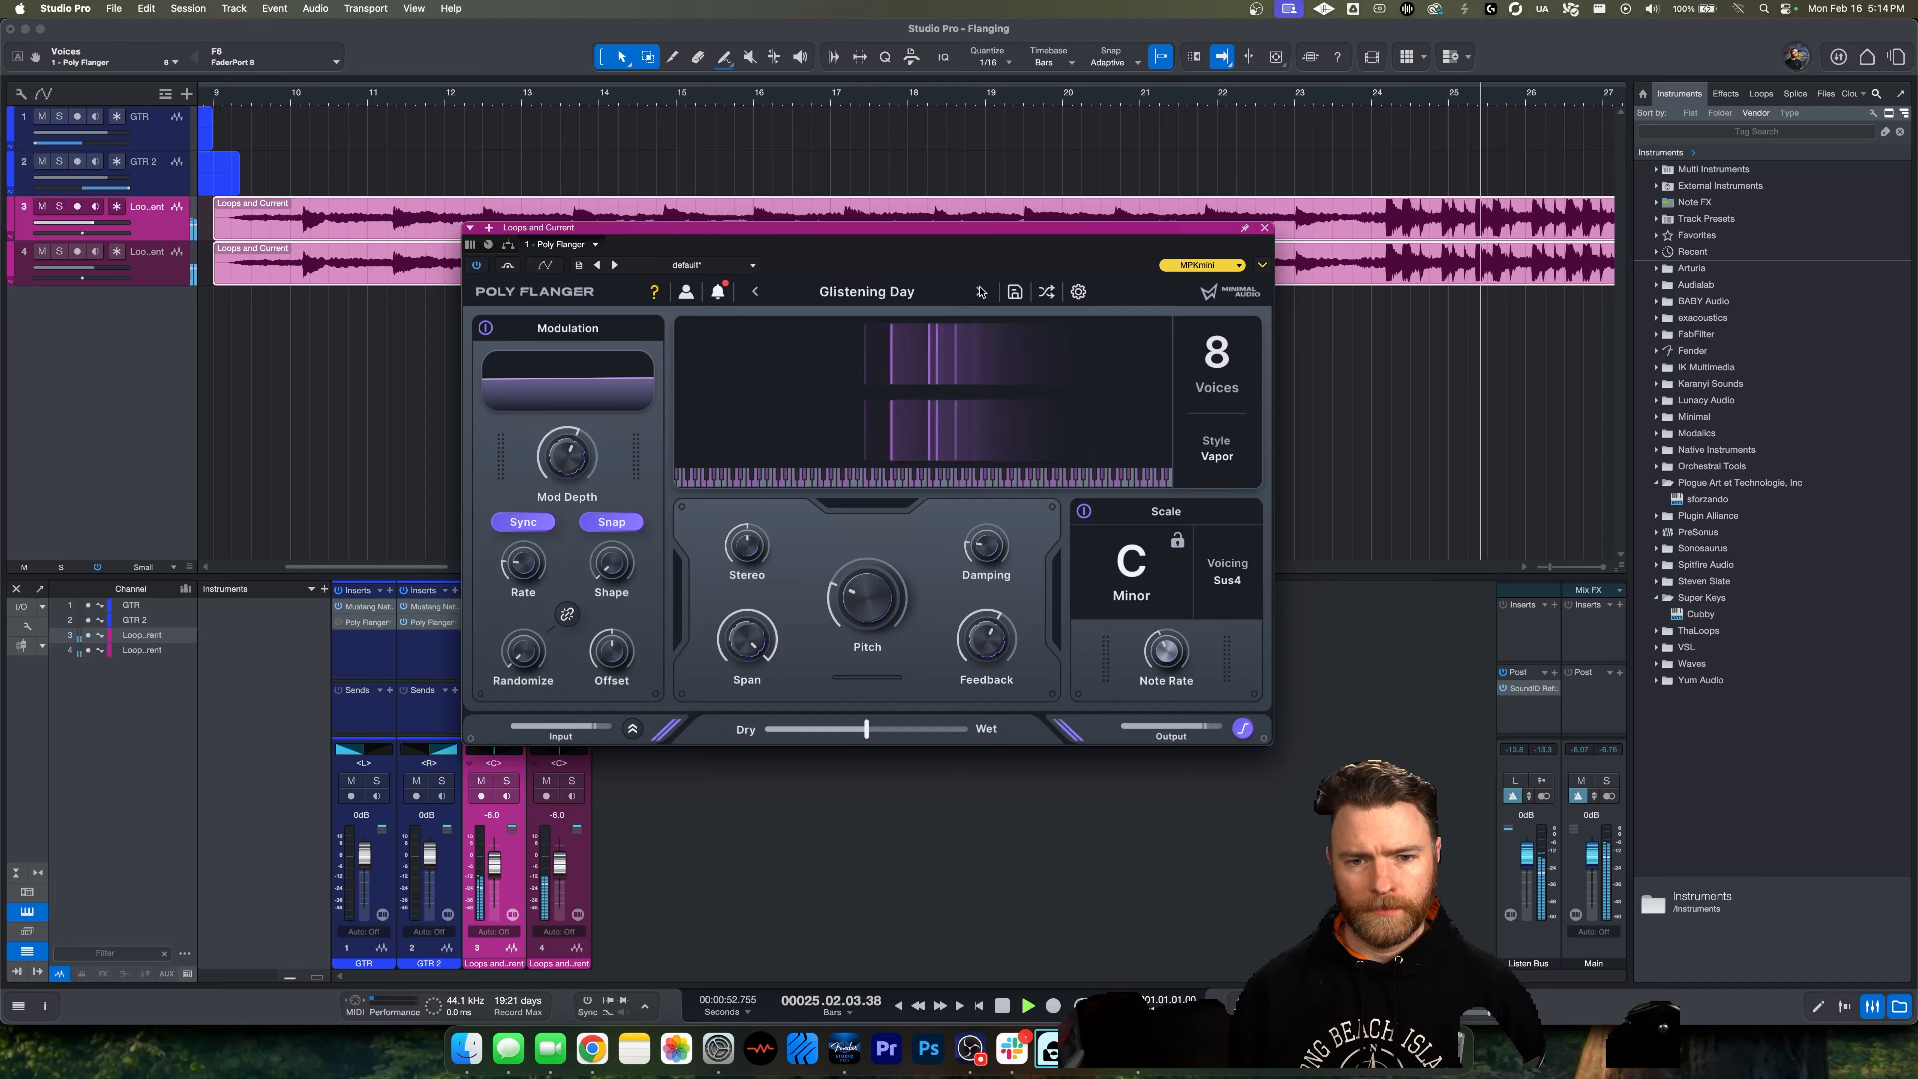
left_click(982, 292)
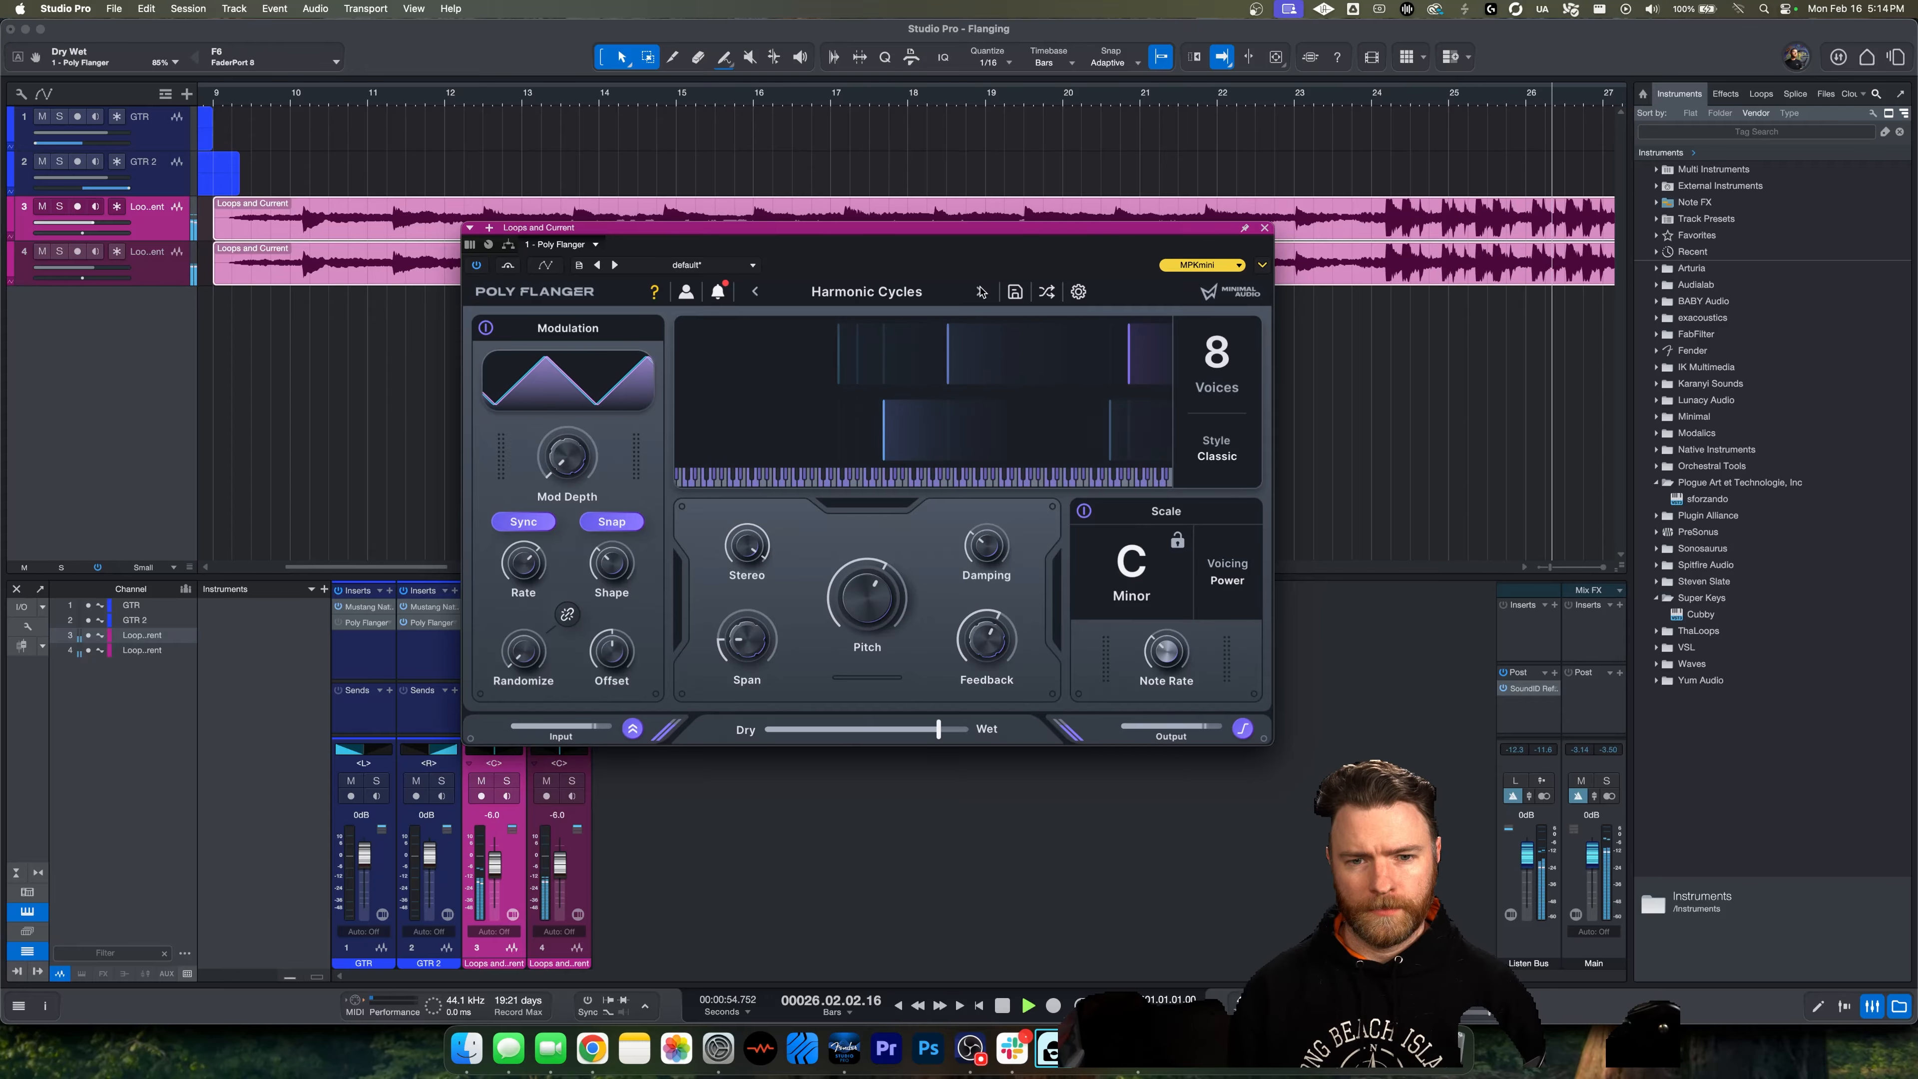
left_click(981, 293)
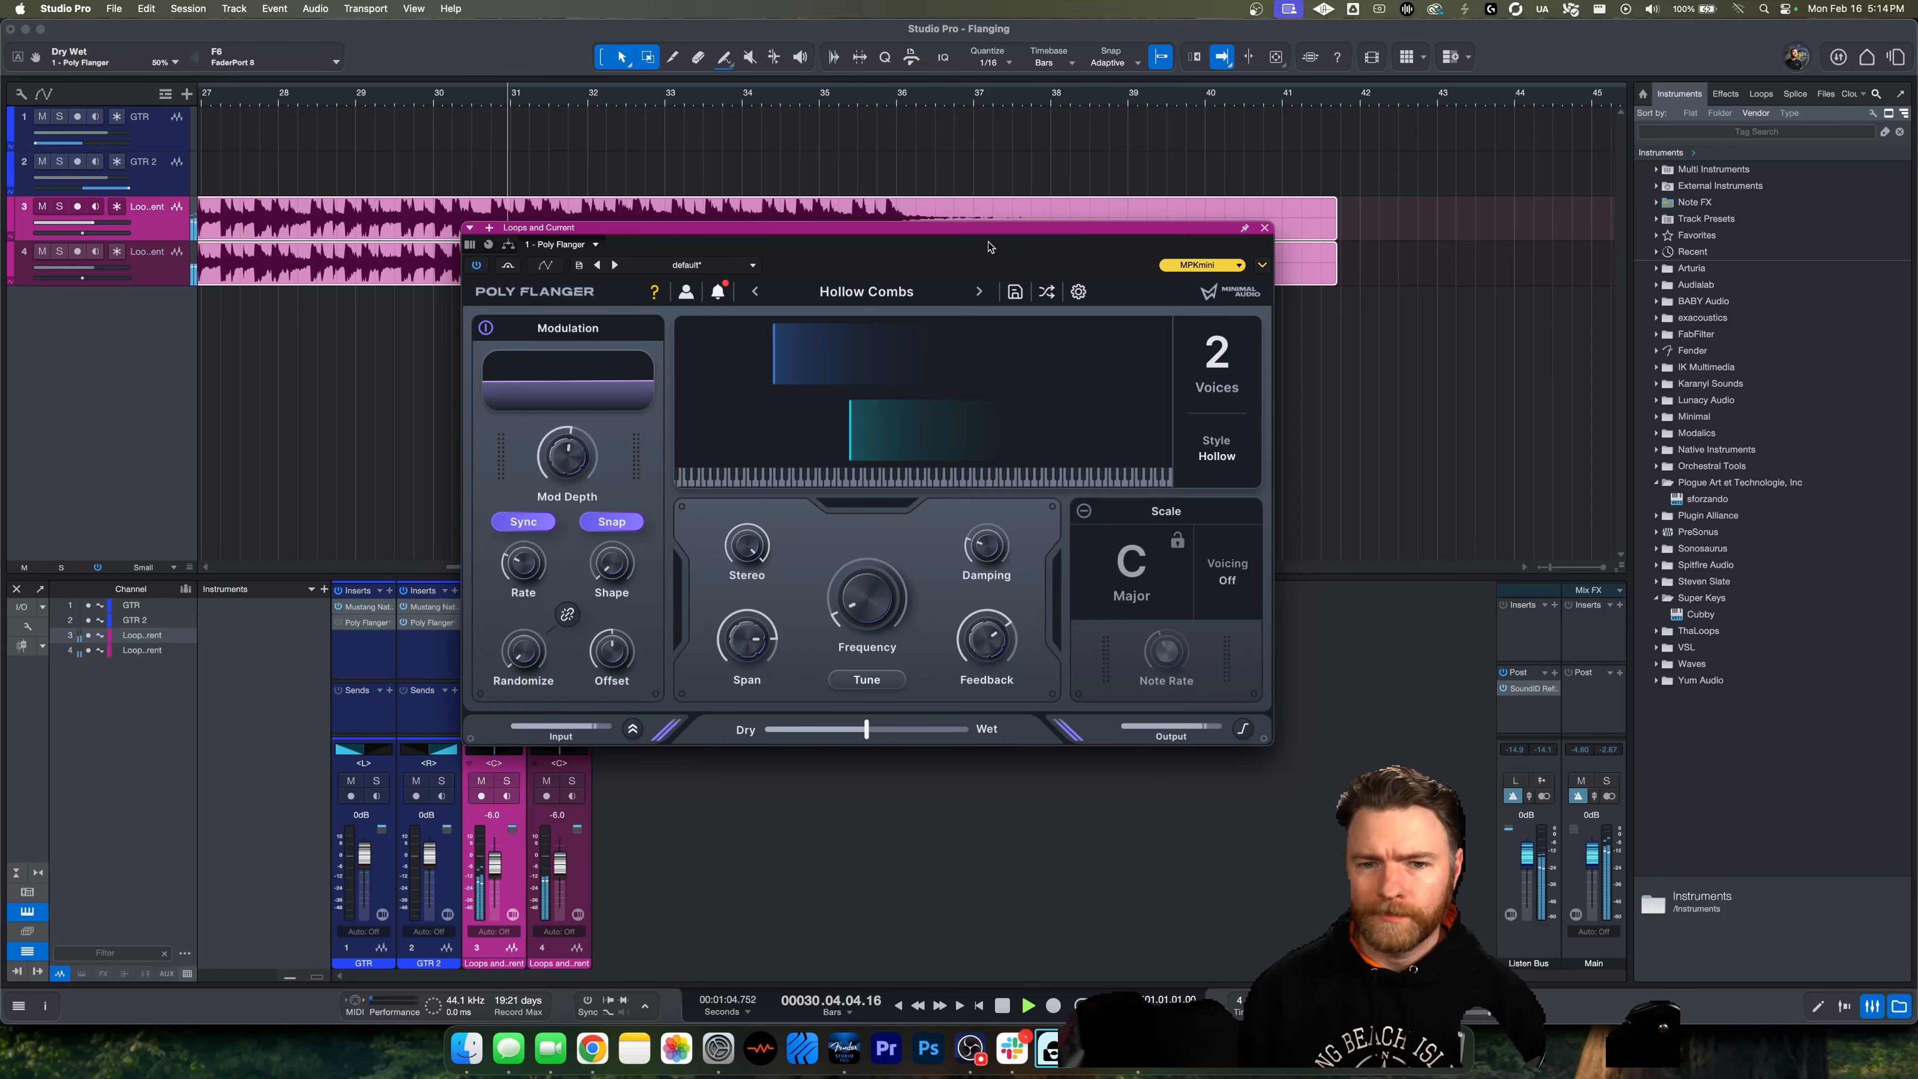
key("space")
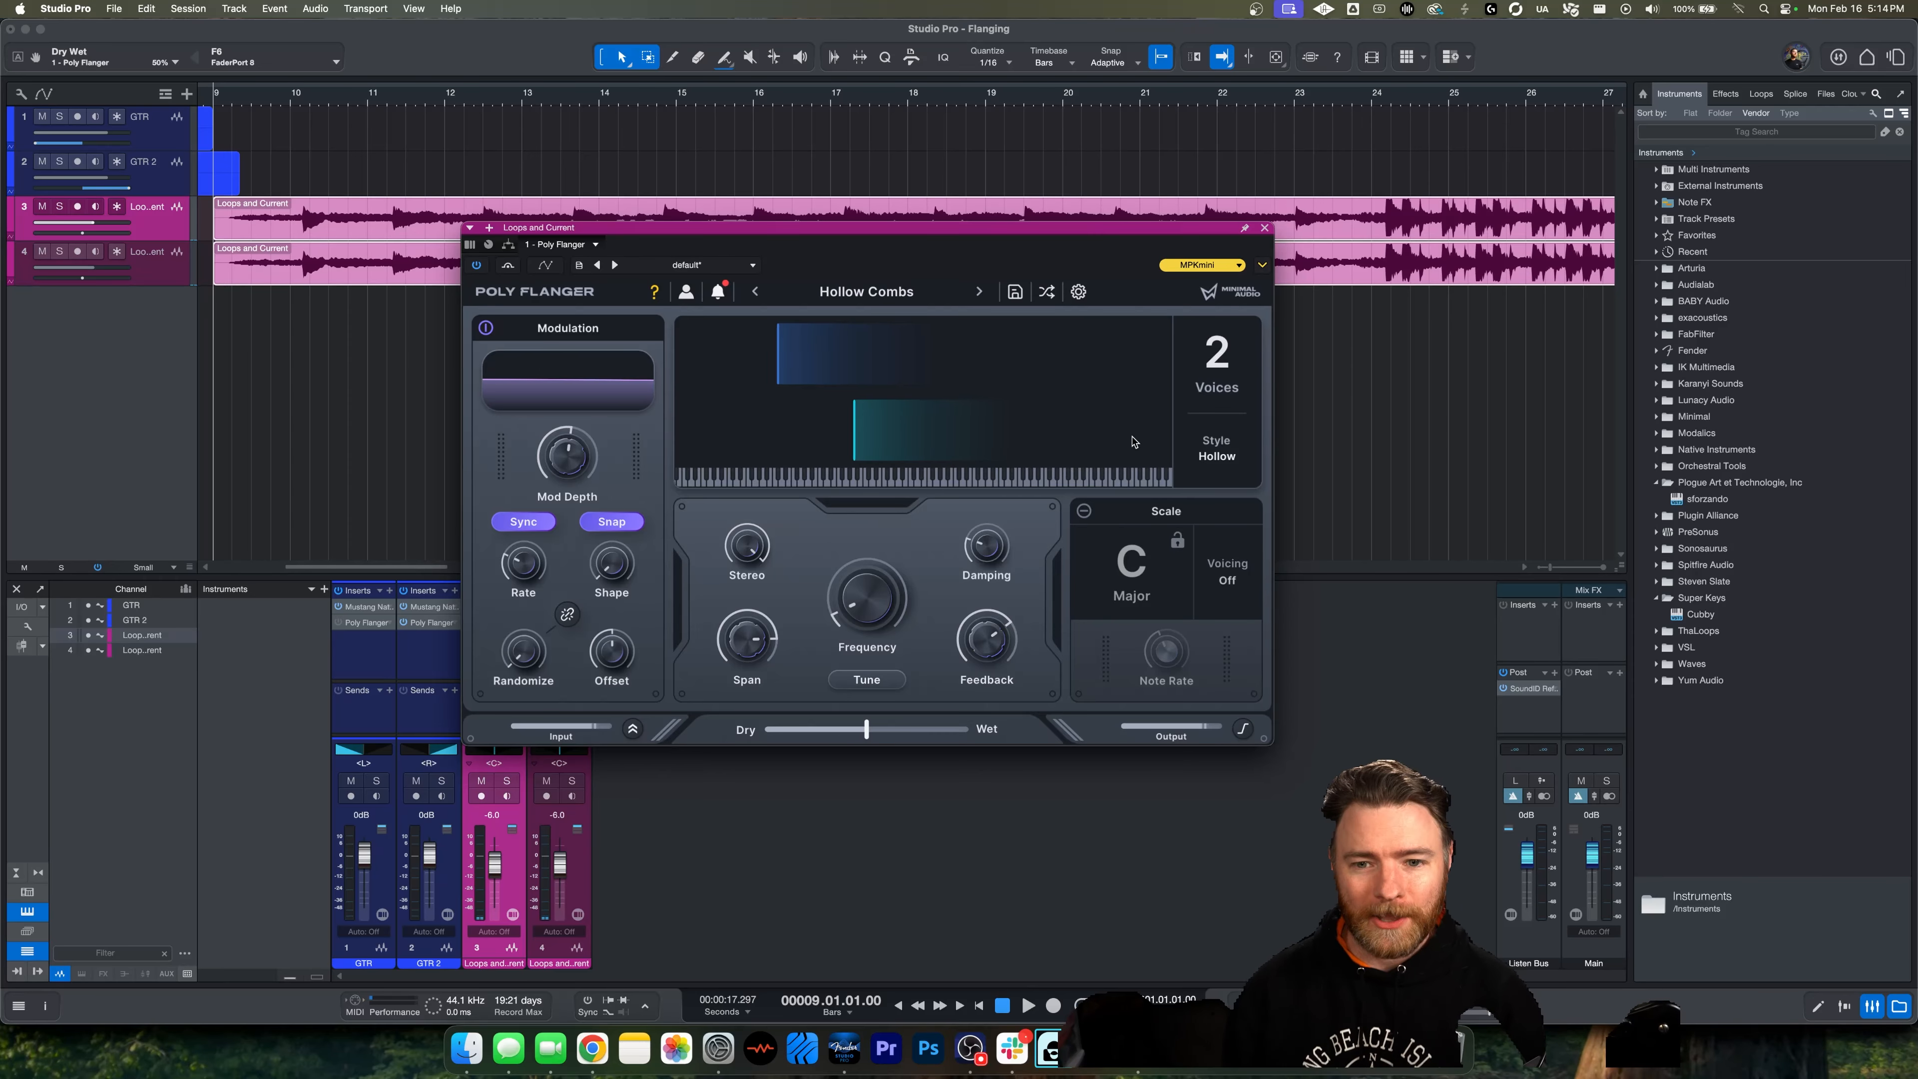
Set the flanger Style to Vapor and play the loop from bar 24
mouse_move(1210, 457)
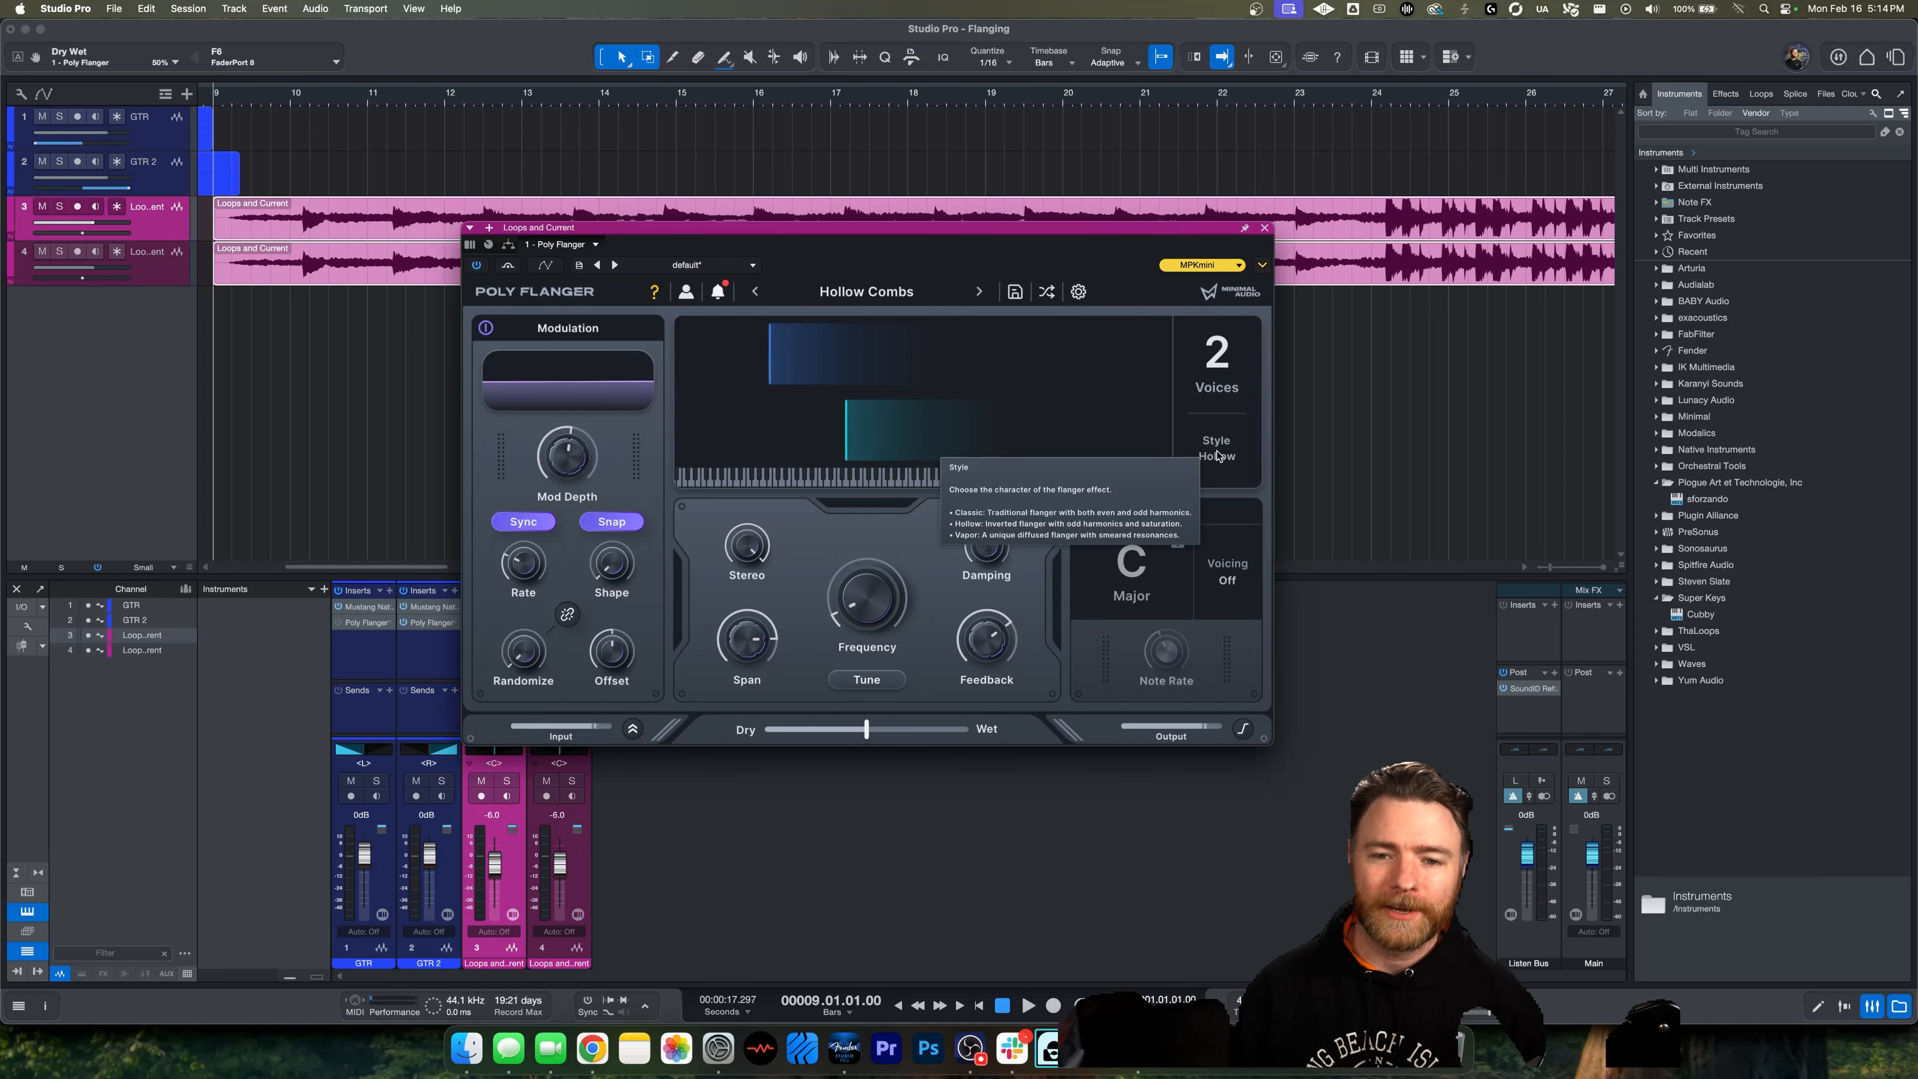
left_click(1215, 454)
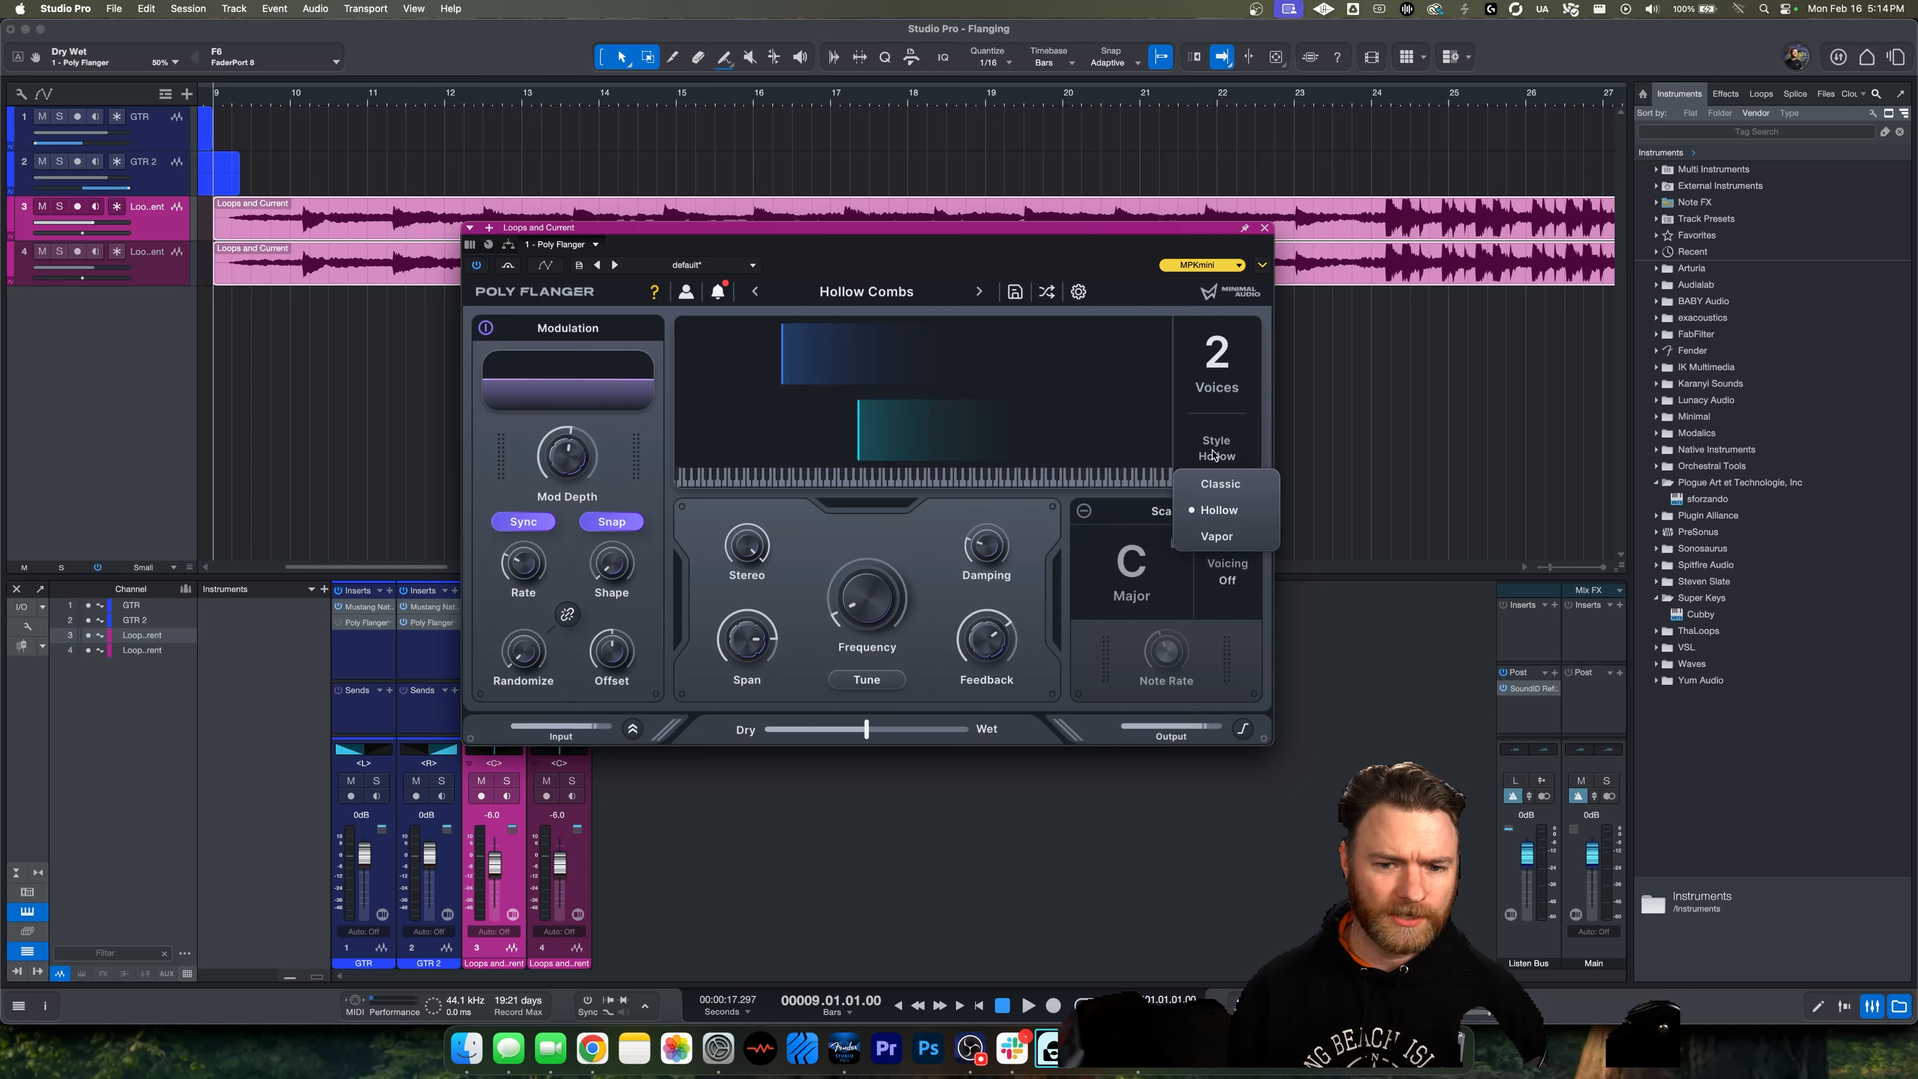
left_click(1217, 536)
left_click(1382, 96)
key("space")
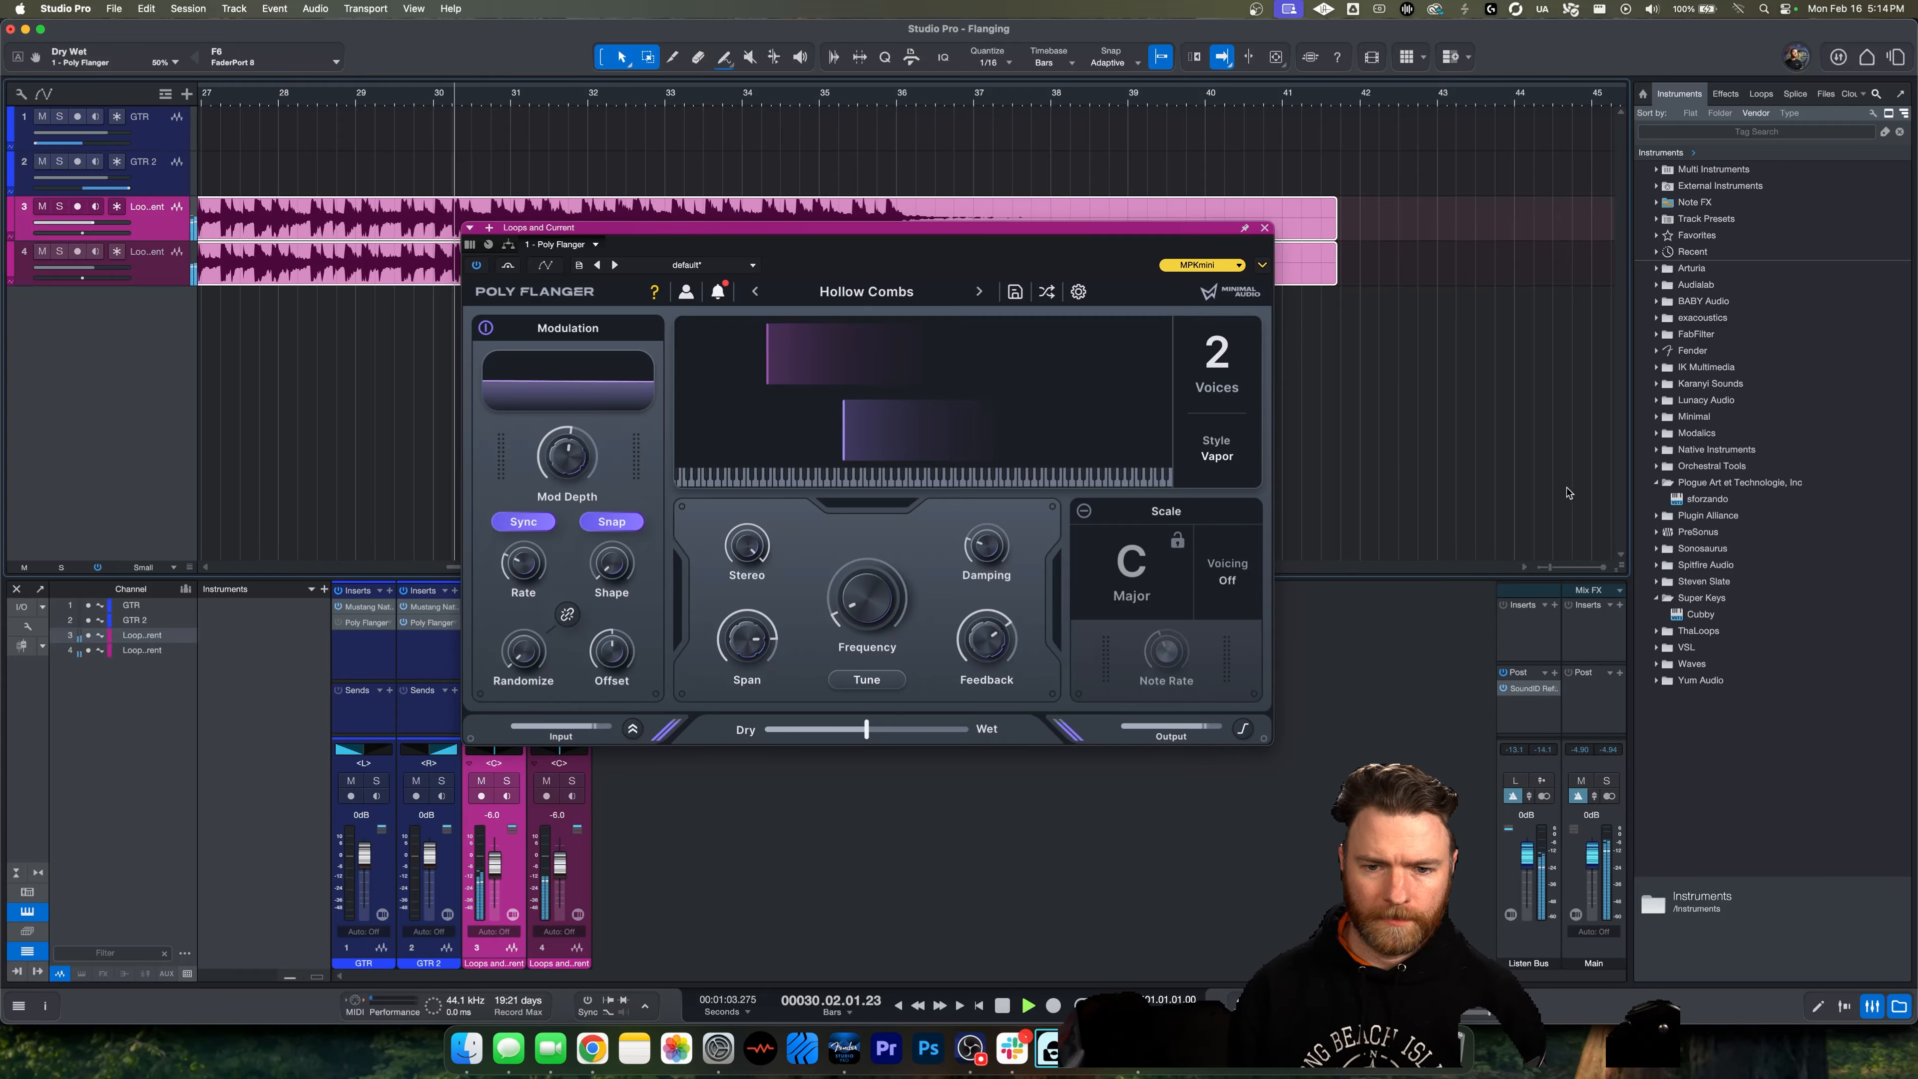
Switch the Style to Hollow, and to Classic, while the loop plays, and stop playback
left_click(1245, 468)
left_click(1225, 510)
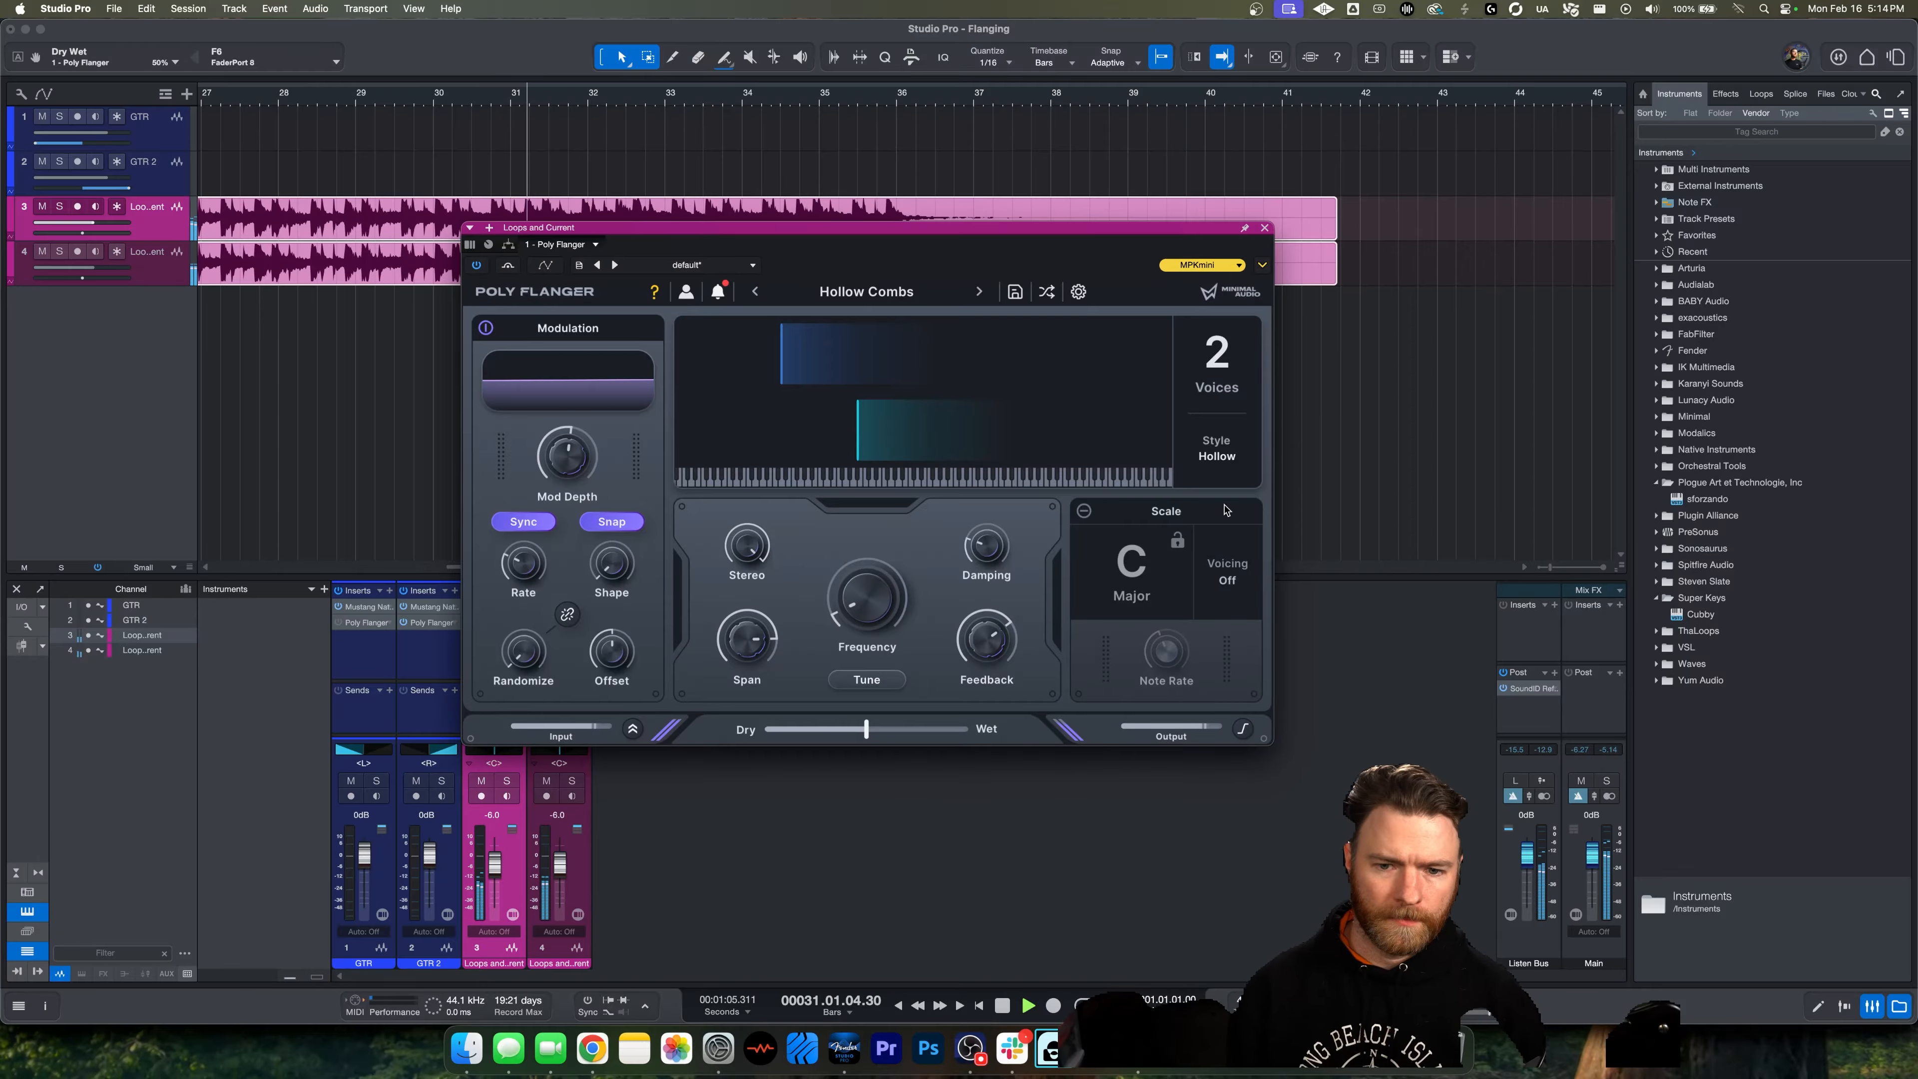
left_click(1213, 464)
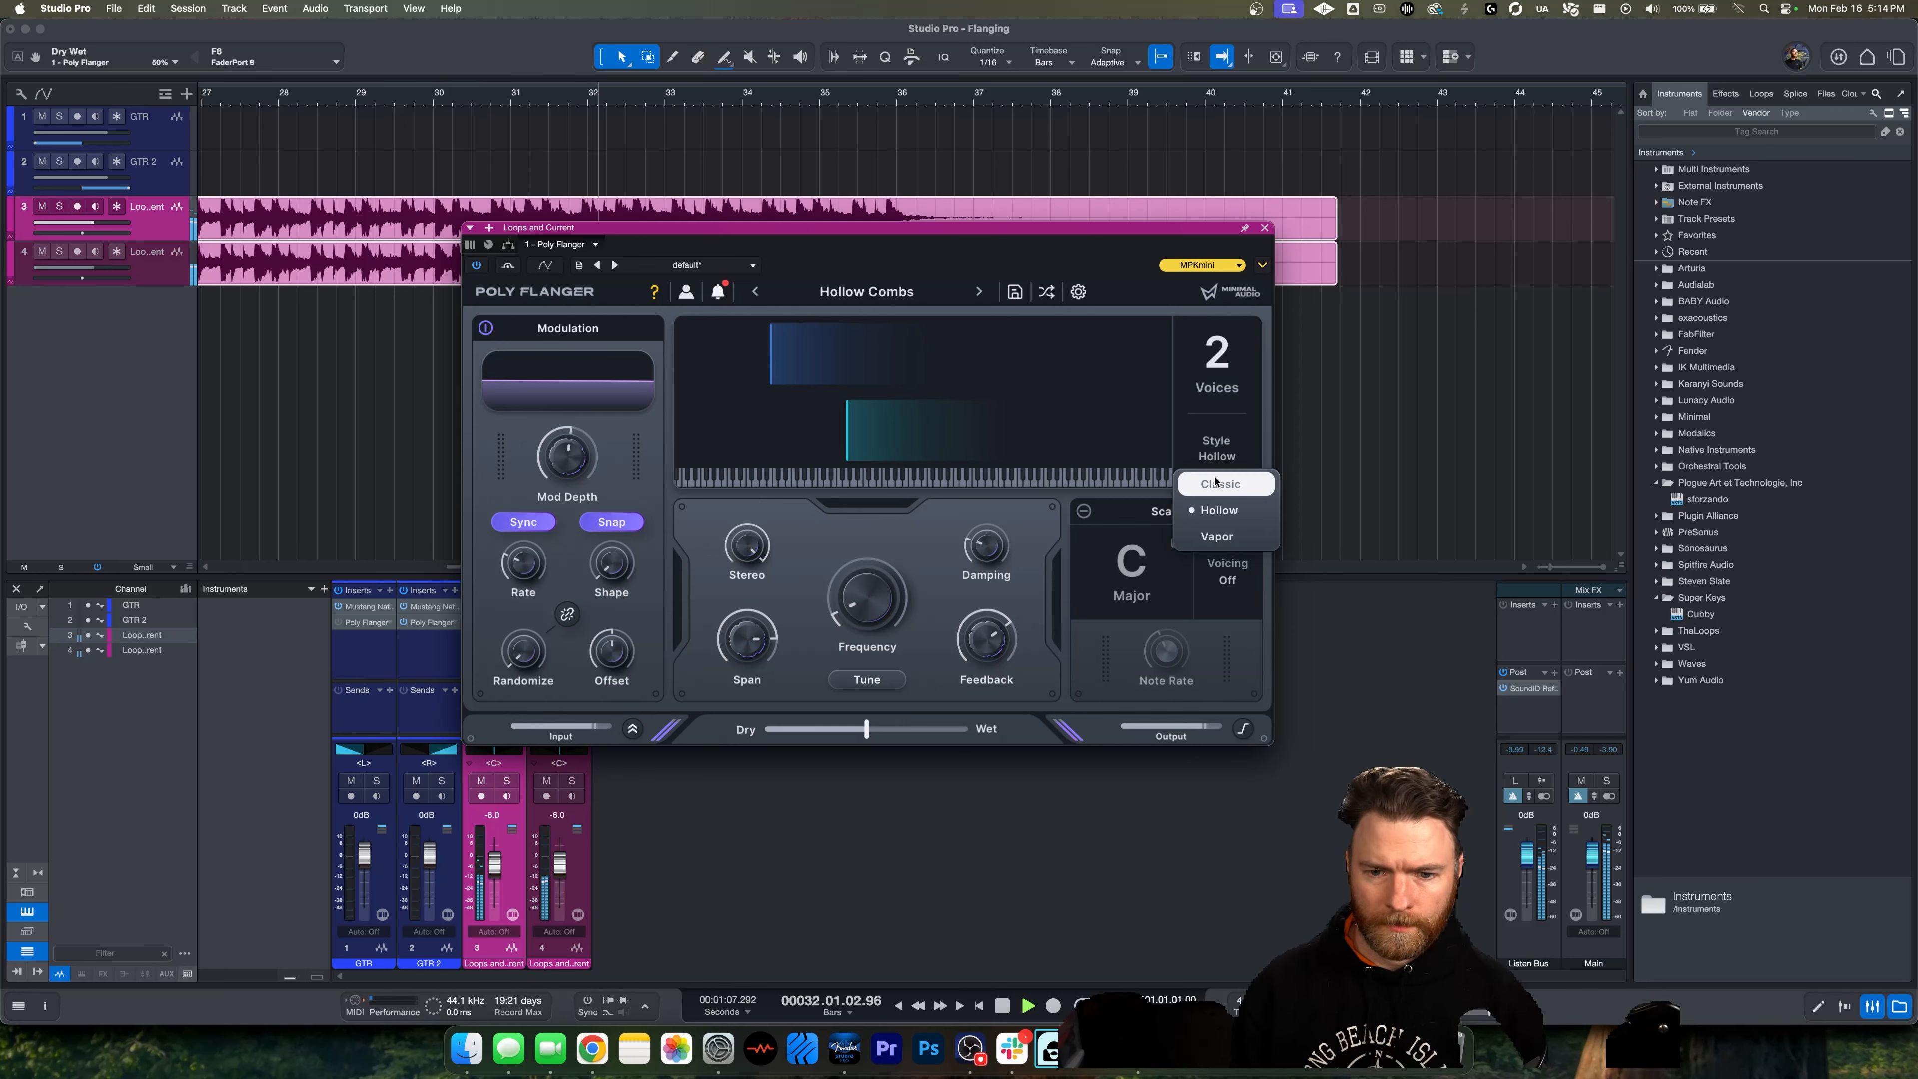
left_click(1216, 481)
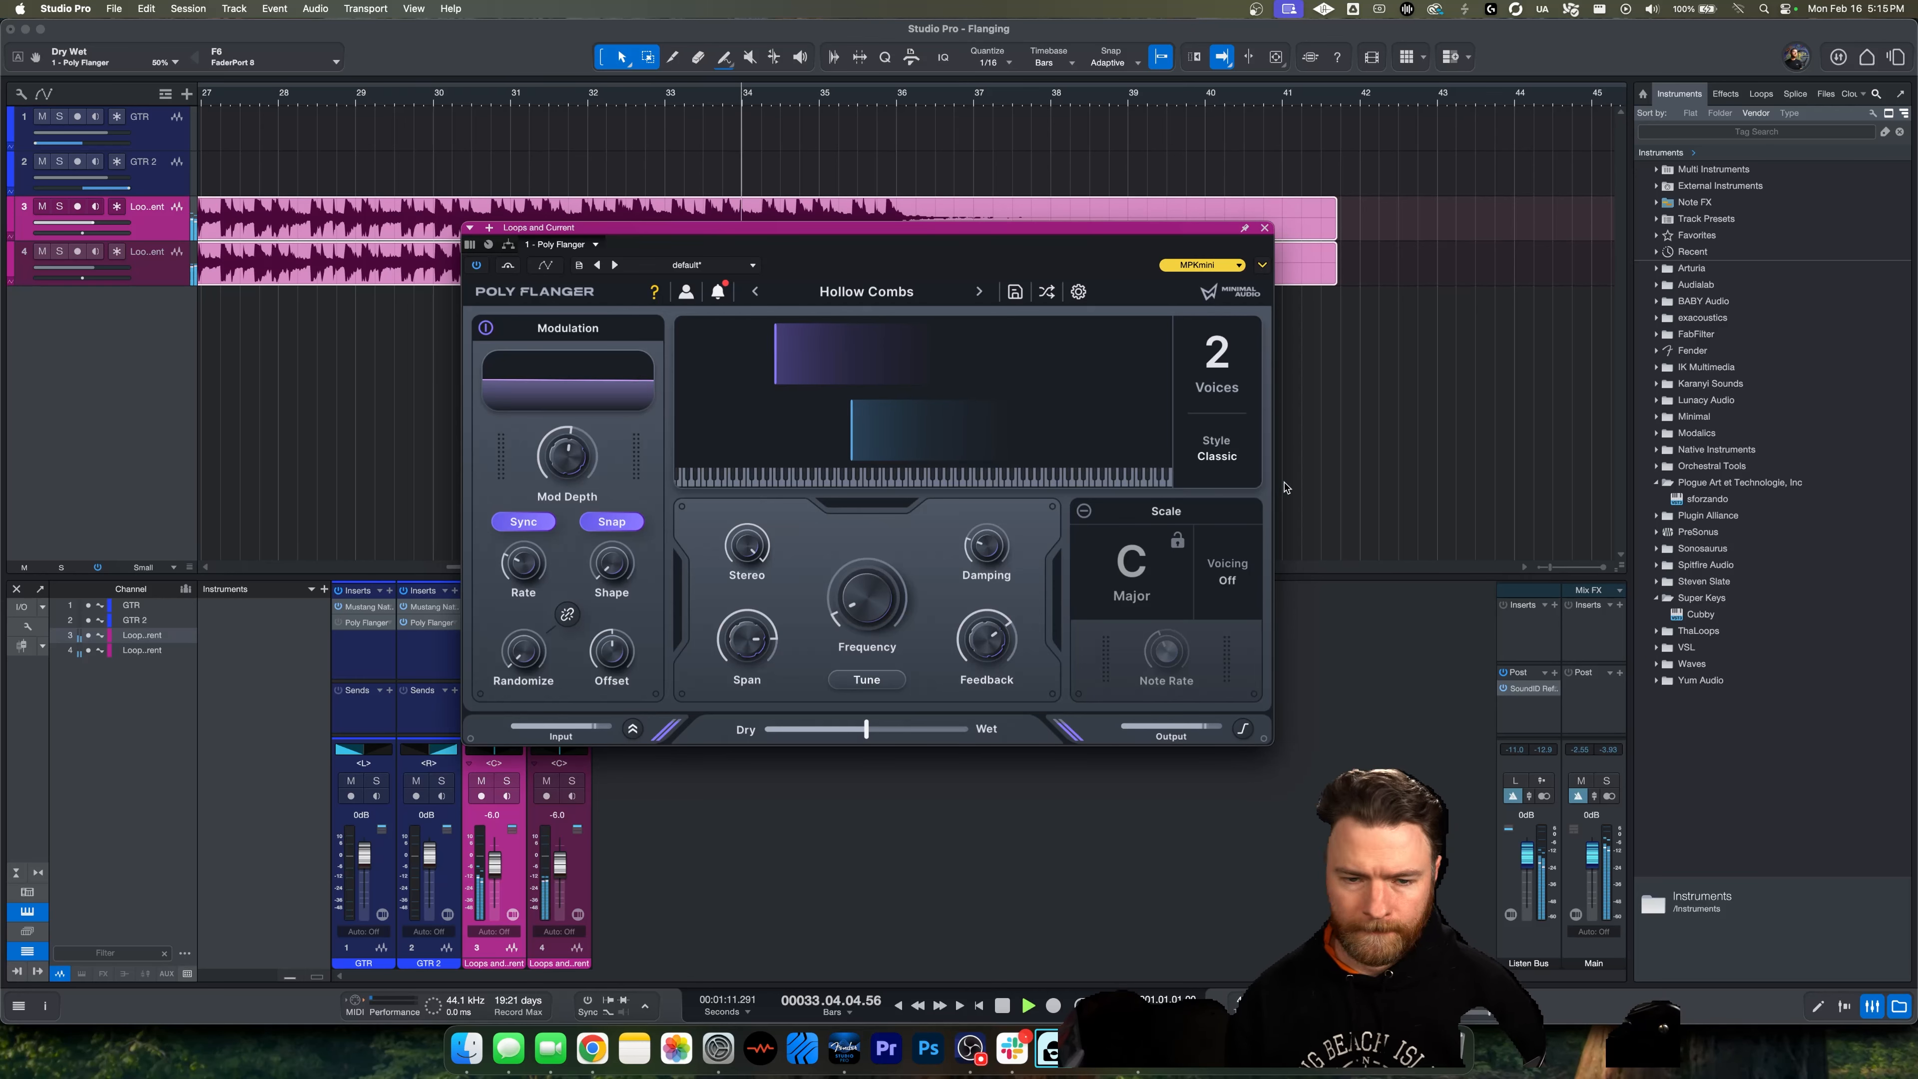
key("space")
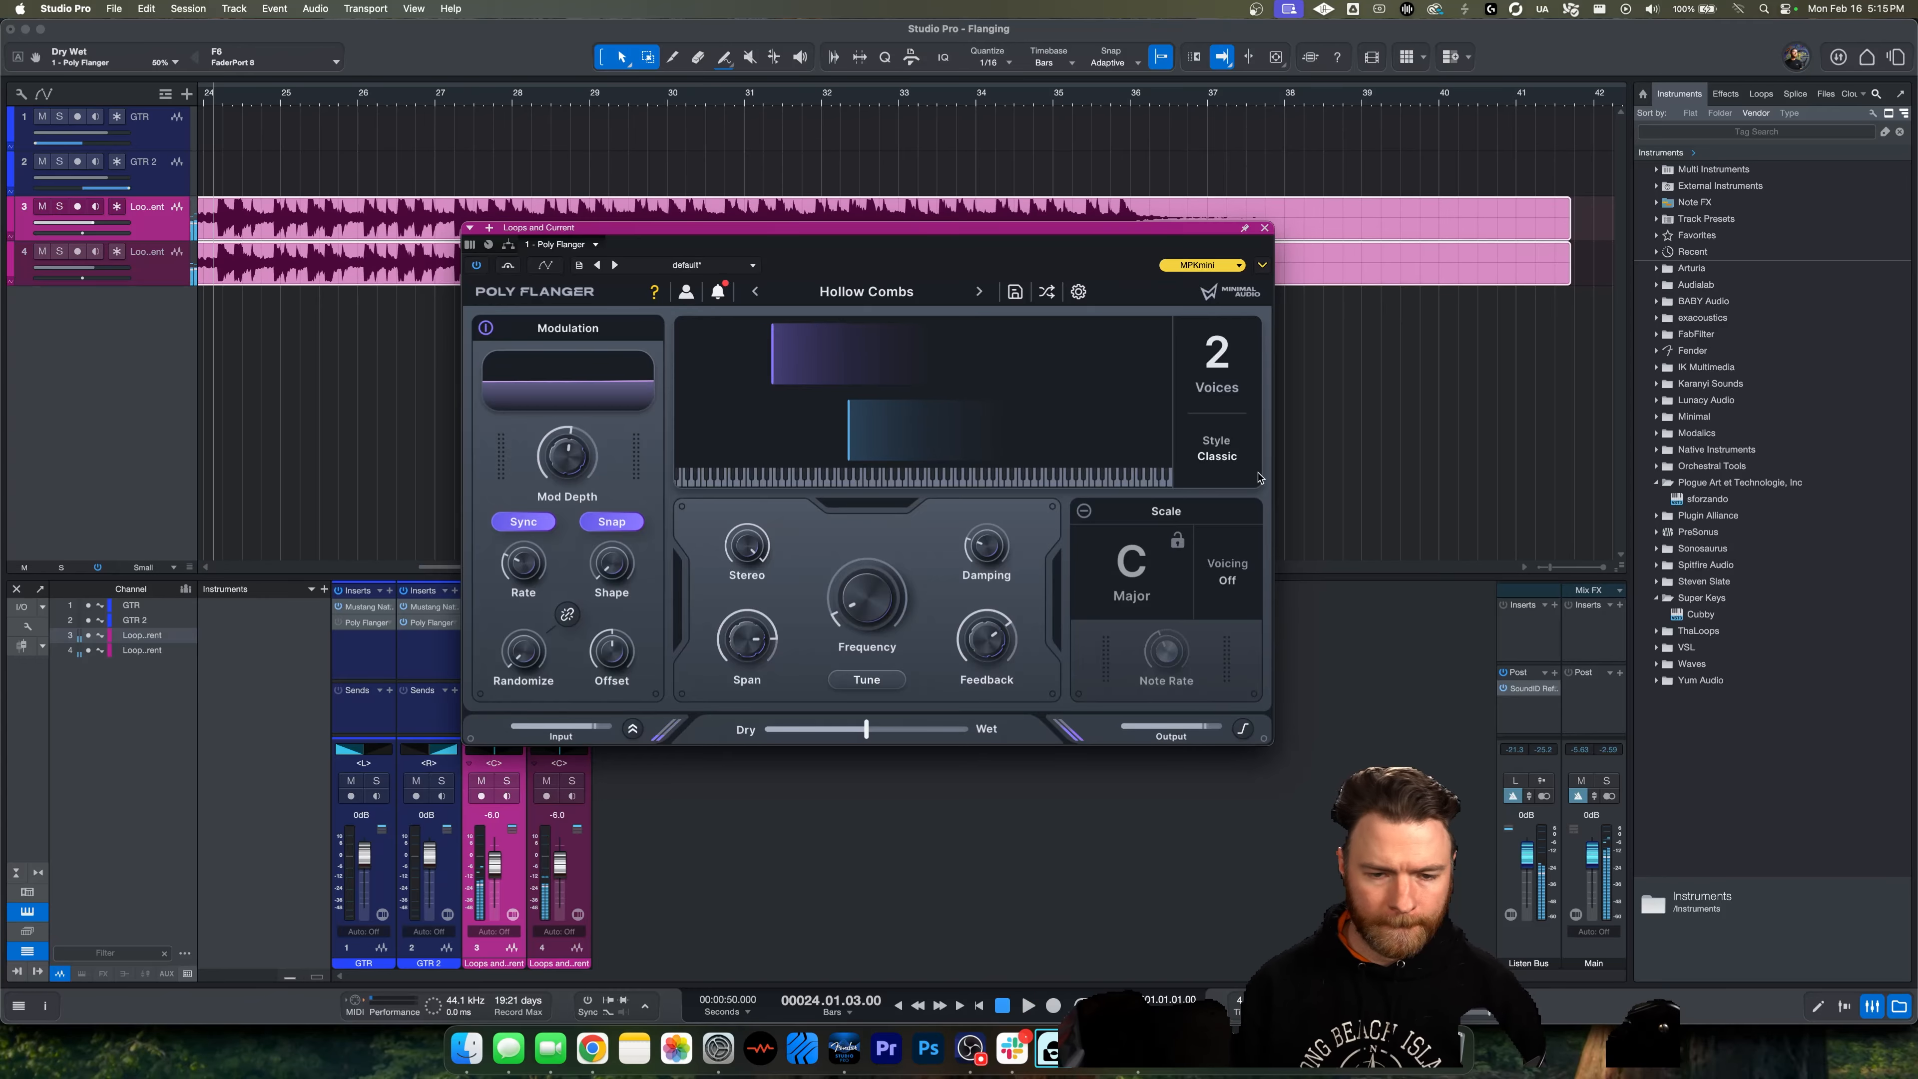